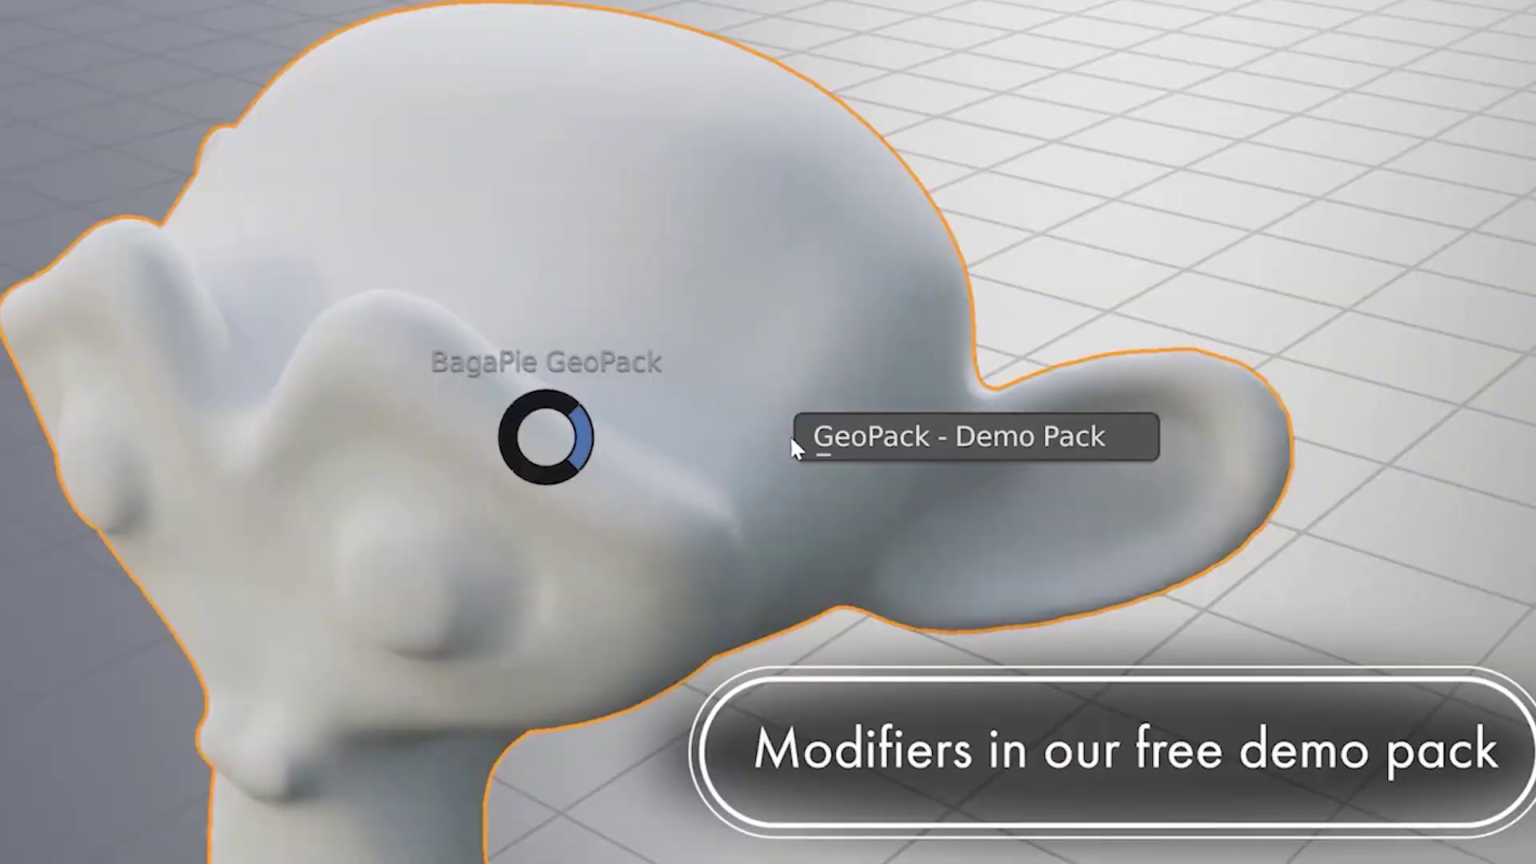
# - Choose the GeoPack - Demo Pack from the BagaPie GeoPack options for the monkey head
pyautogui.click(789, 435)
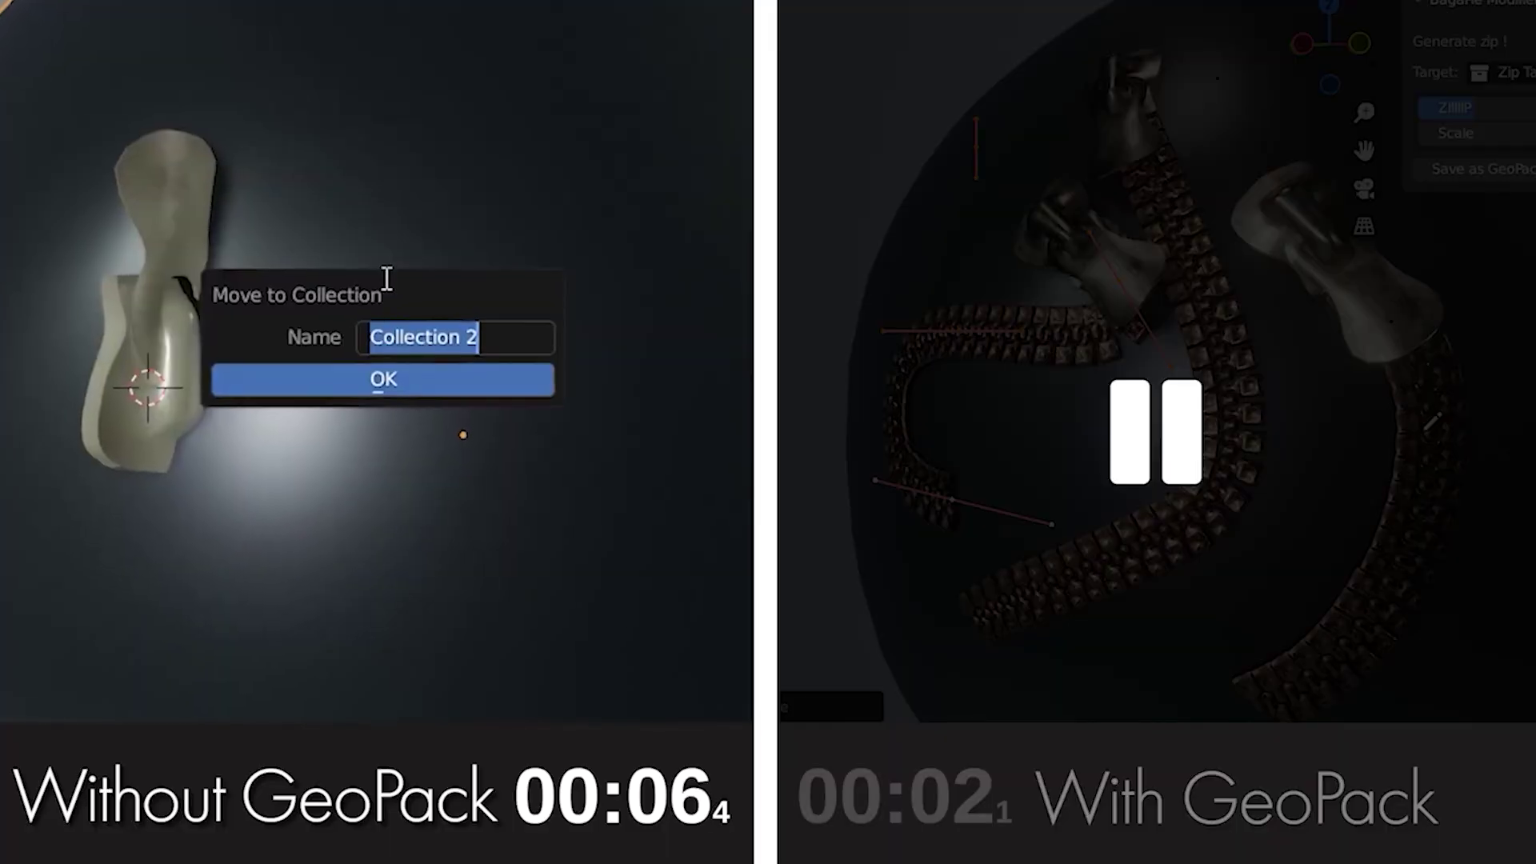
# - Move the selected target object into a new collection named Target
pyautogui.write('Target')
pyautogui.click(303, 379)
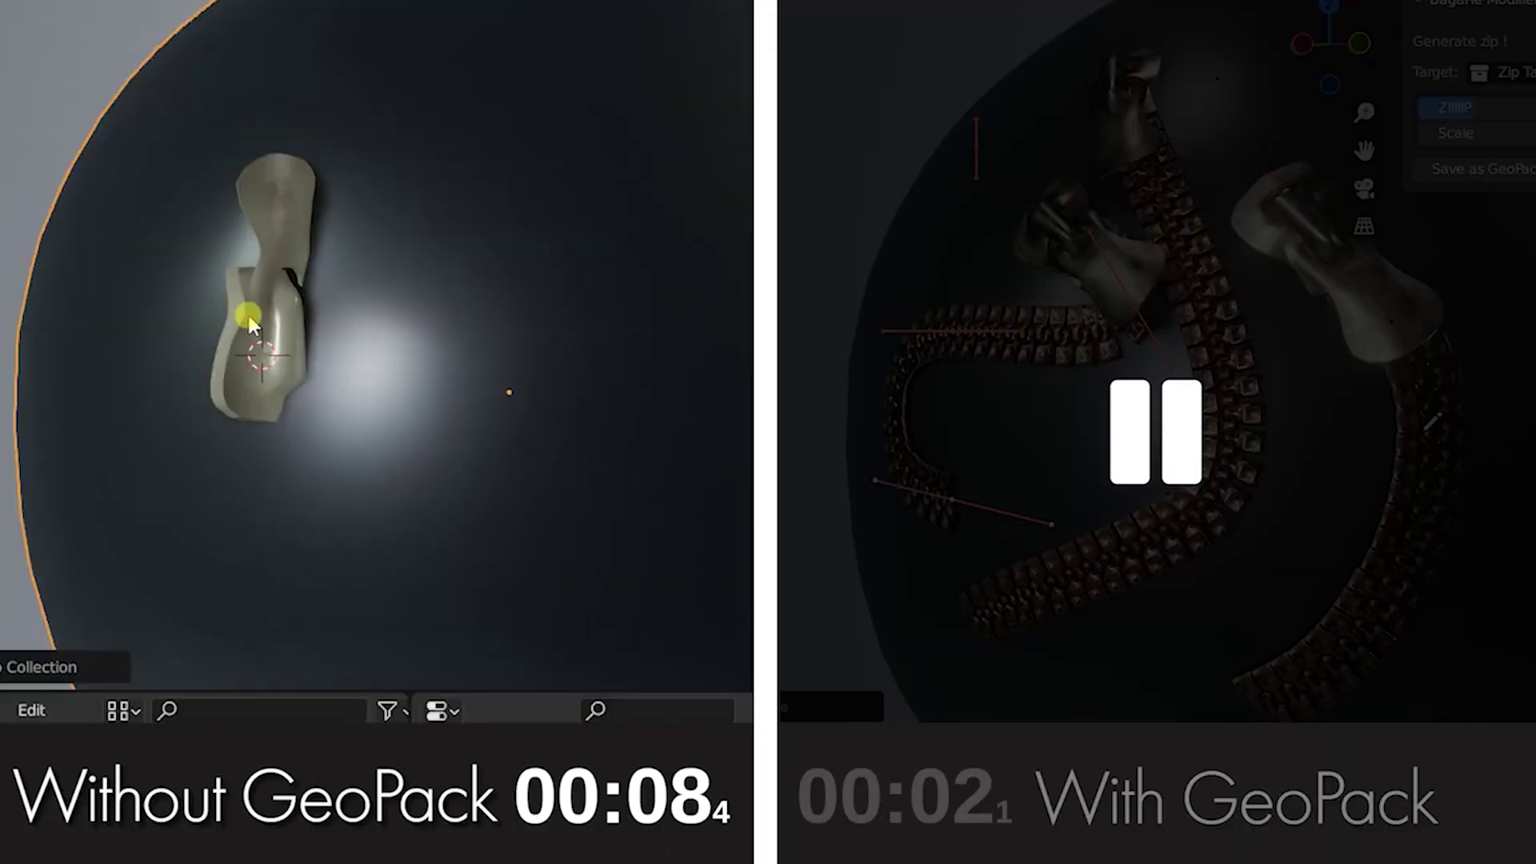
pyautogui.click(548, 531)
pyautogui.click(514, 603)
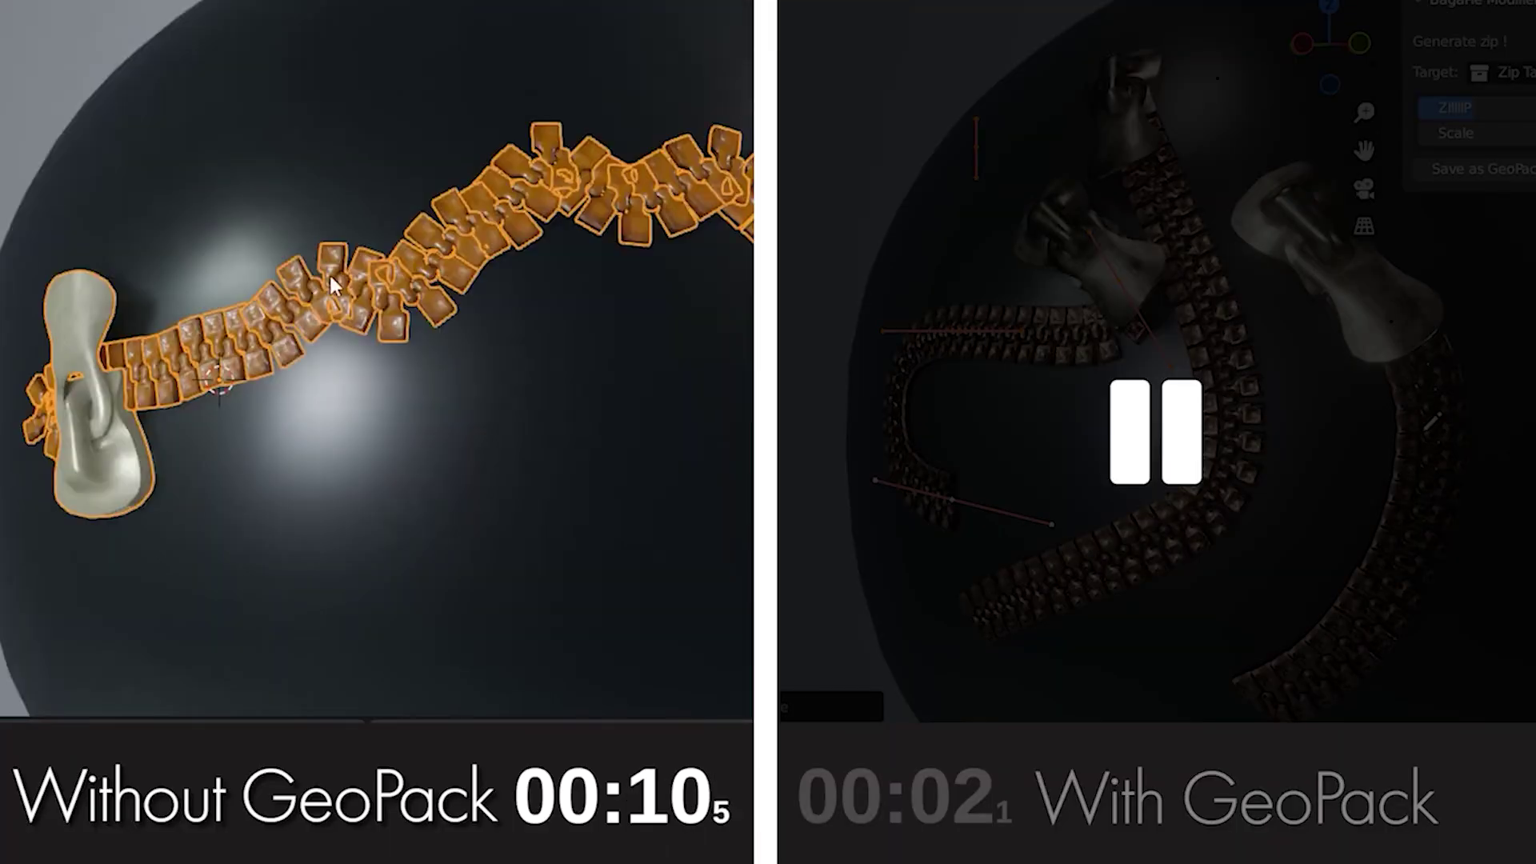
# - Delete the existing curve geometry of the selected zip object in Edit Mode
pyautogui.press('Tab')
pyautogui.press('x')
pyautogui.click(329, 242)
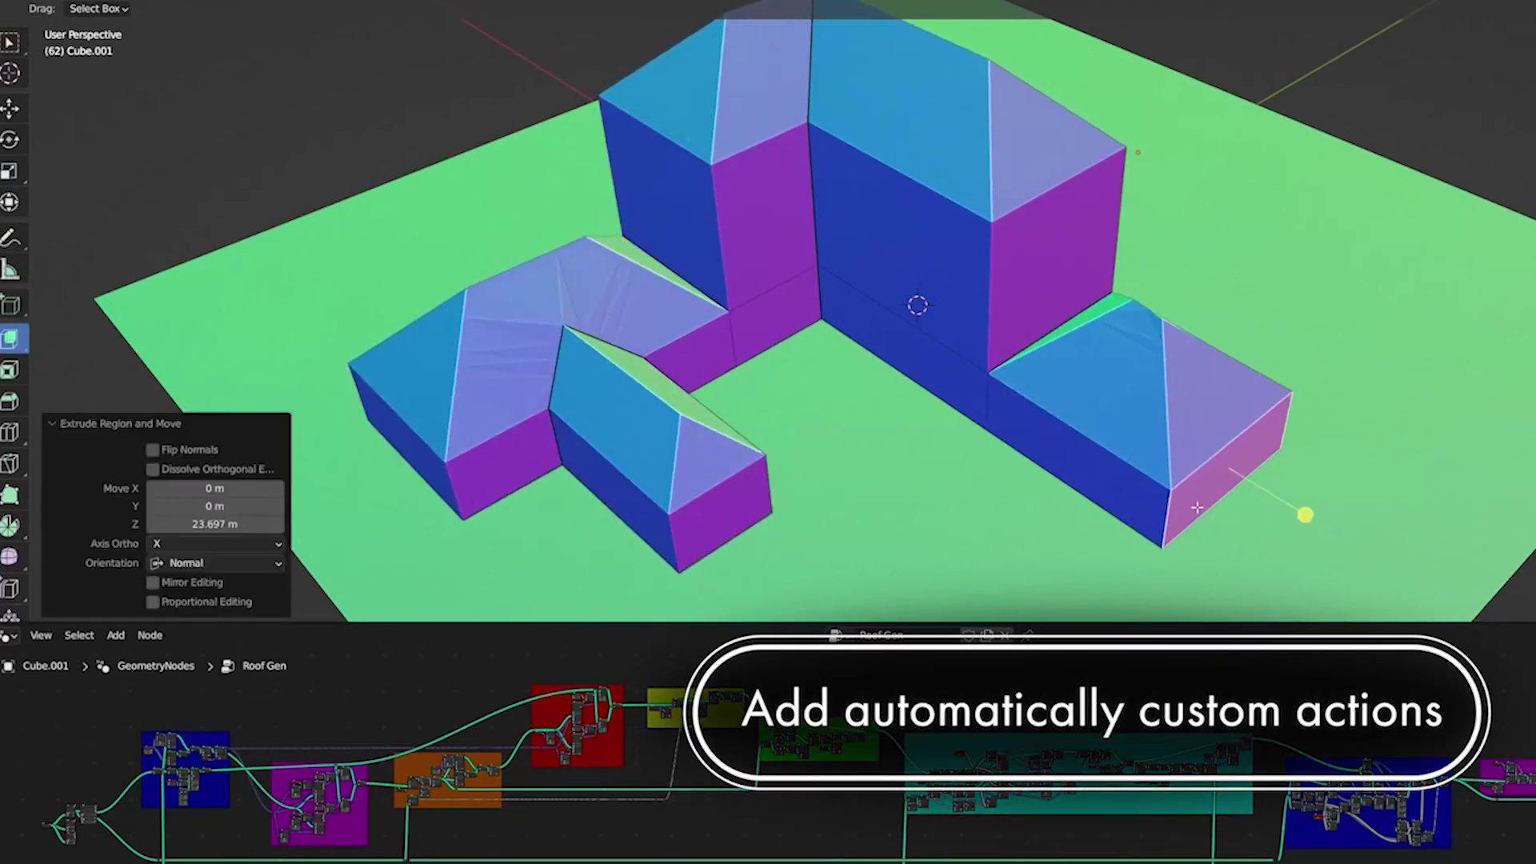
# - Create a new GeoPack modifier from the Roof Gen node tree and open its usage settings
pyautogui.press('j')
pyautogui.click(1031, 592)
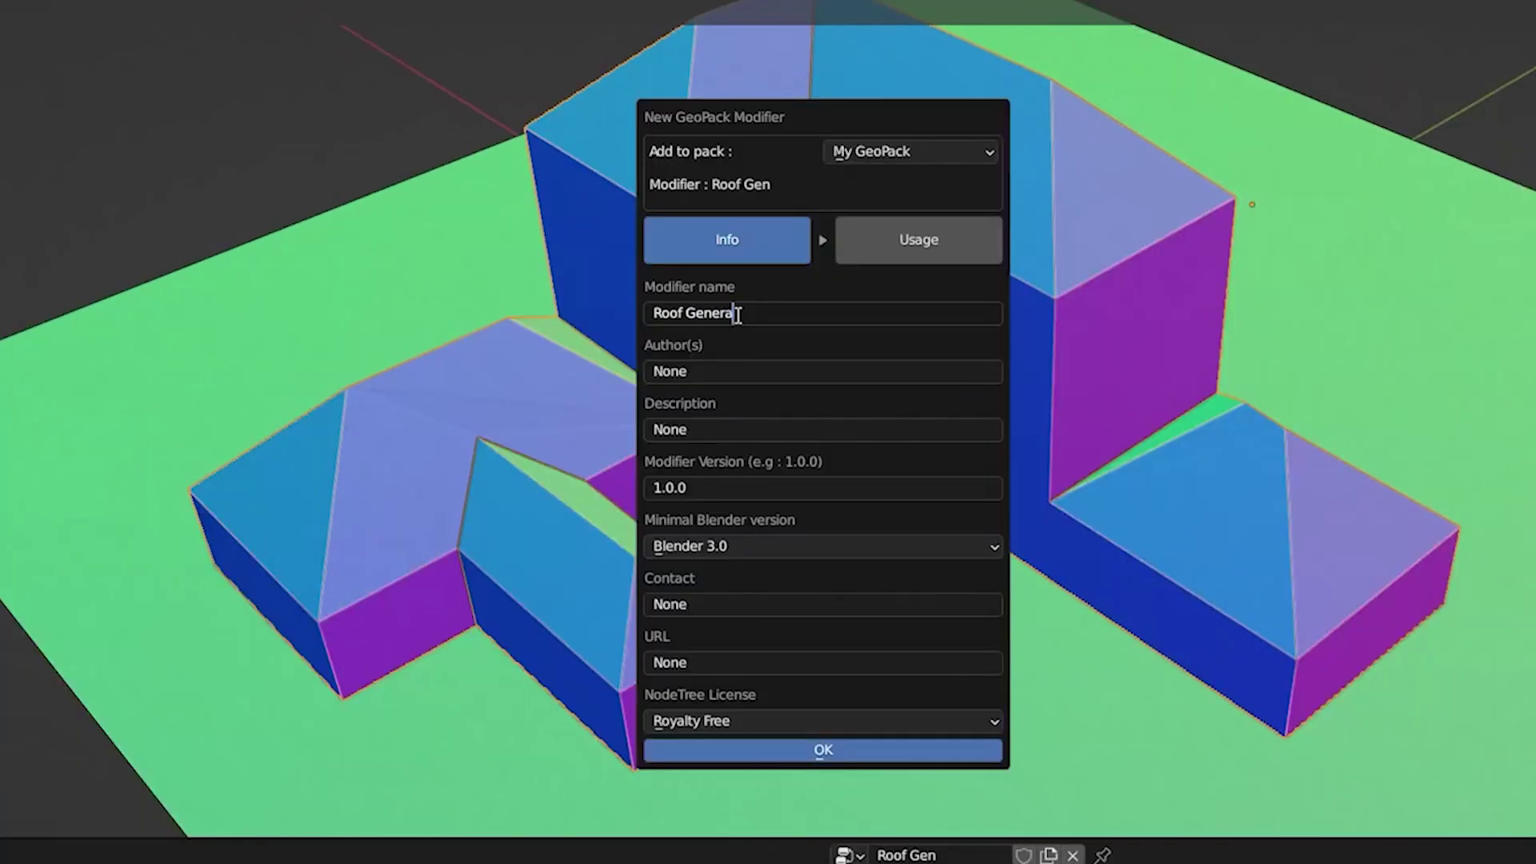
pyautogui.click(932, 240)
pyautogui.click(794, 535)
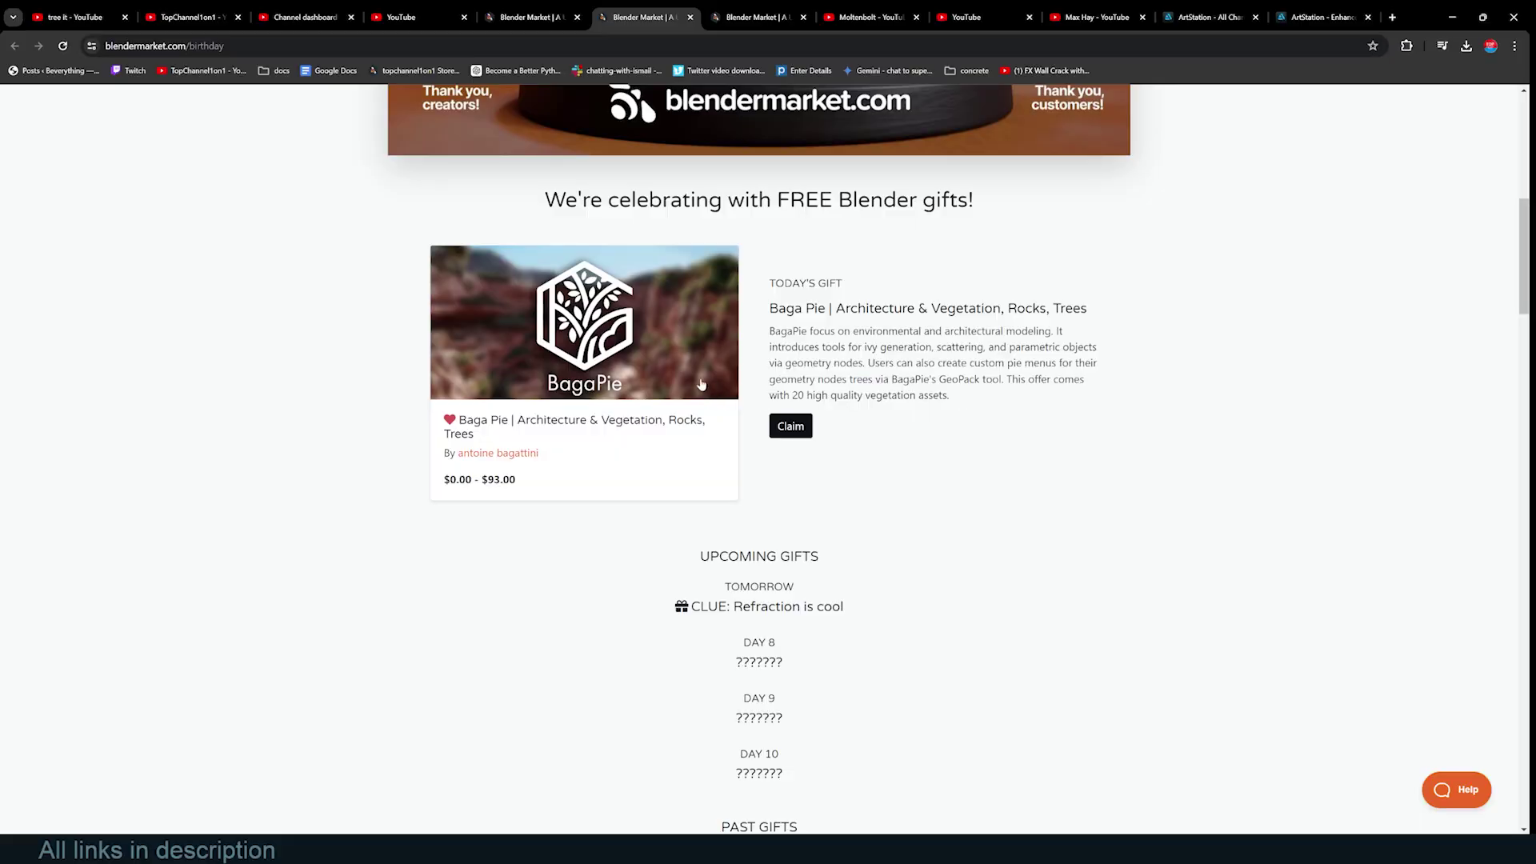
# - Examine today's gift, the upcoming gifts and the past gifts on the Blender Market birthday page
pyautogui.scroll(5, 720, 416)
pyautogui.scroll(-9, 816, 486)
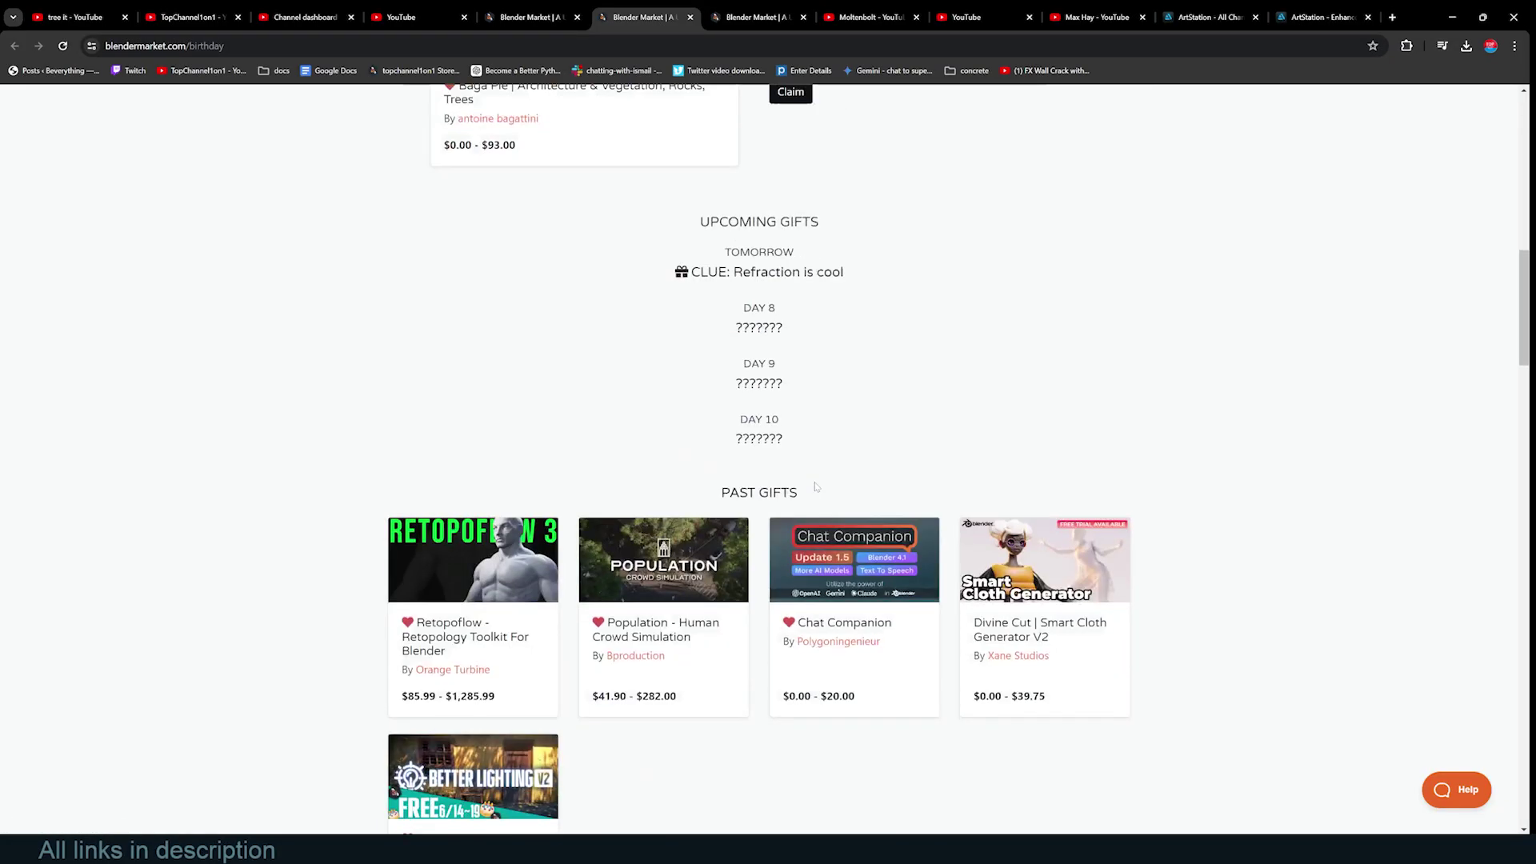
pyautogui.scroll(-4, 815, 486)
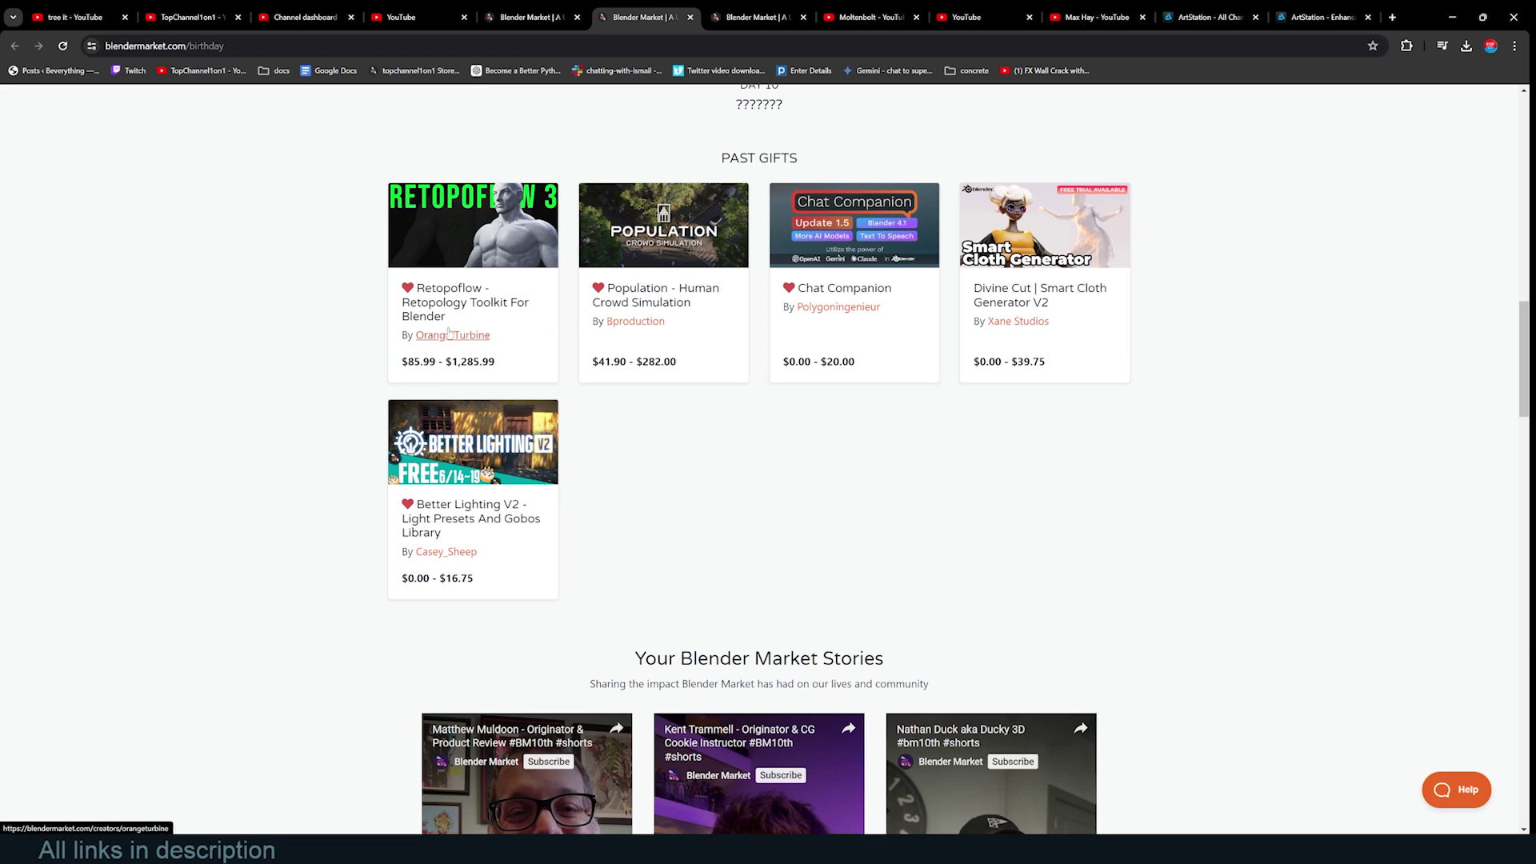
pyautogui.scroll(8, 723, 376)
pyautogui.scroll(-4, 723, 377)
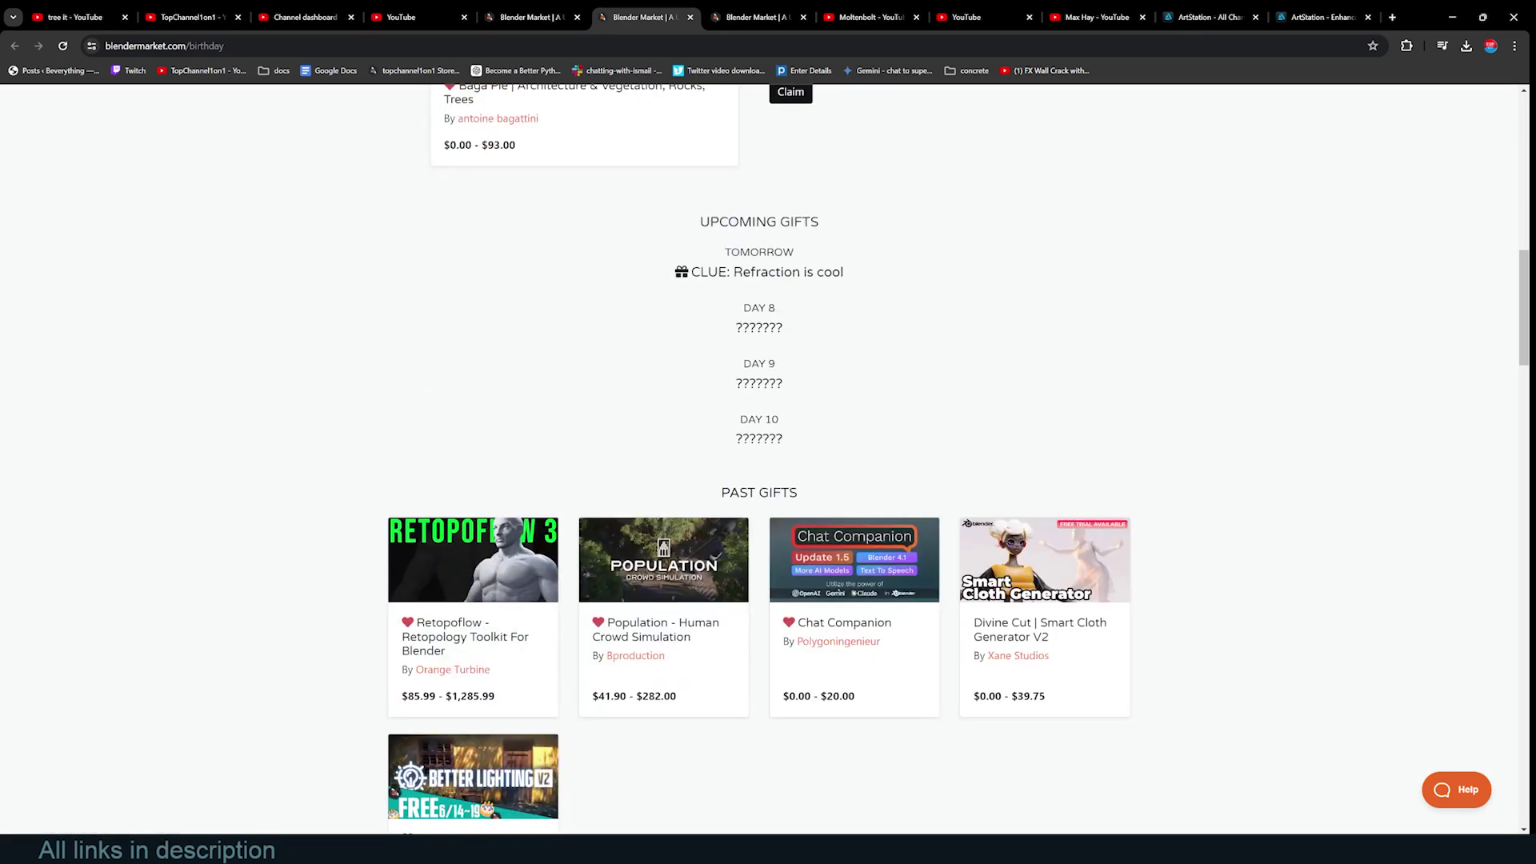
pyautogui.scroll(1, 855, 384)
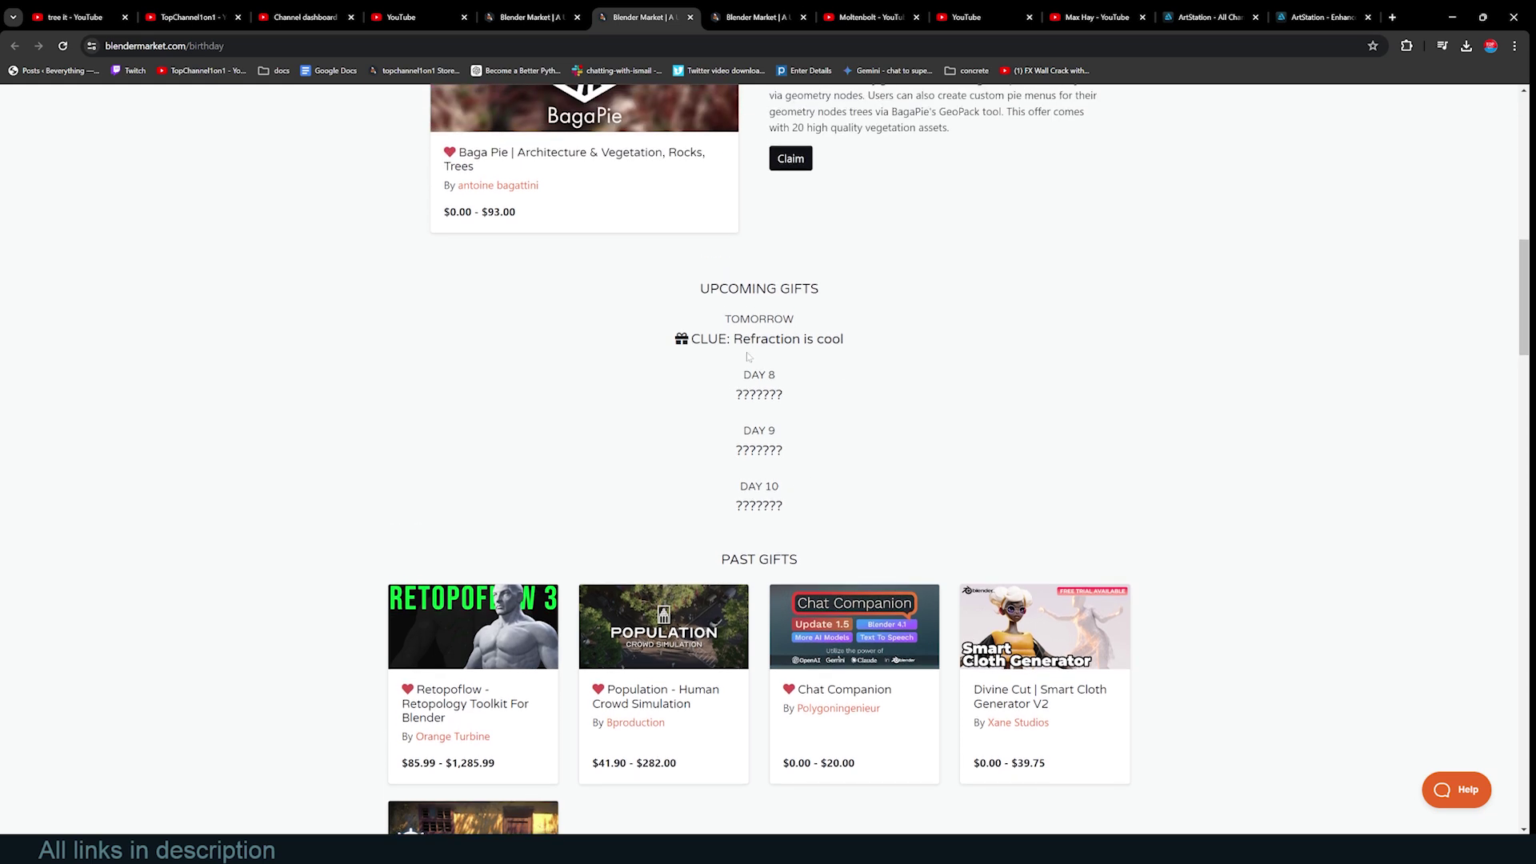
pyautogui.scroll(4, 756, 360)
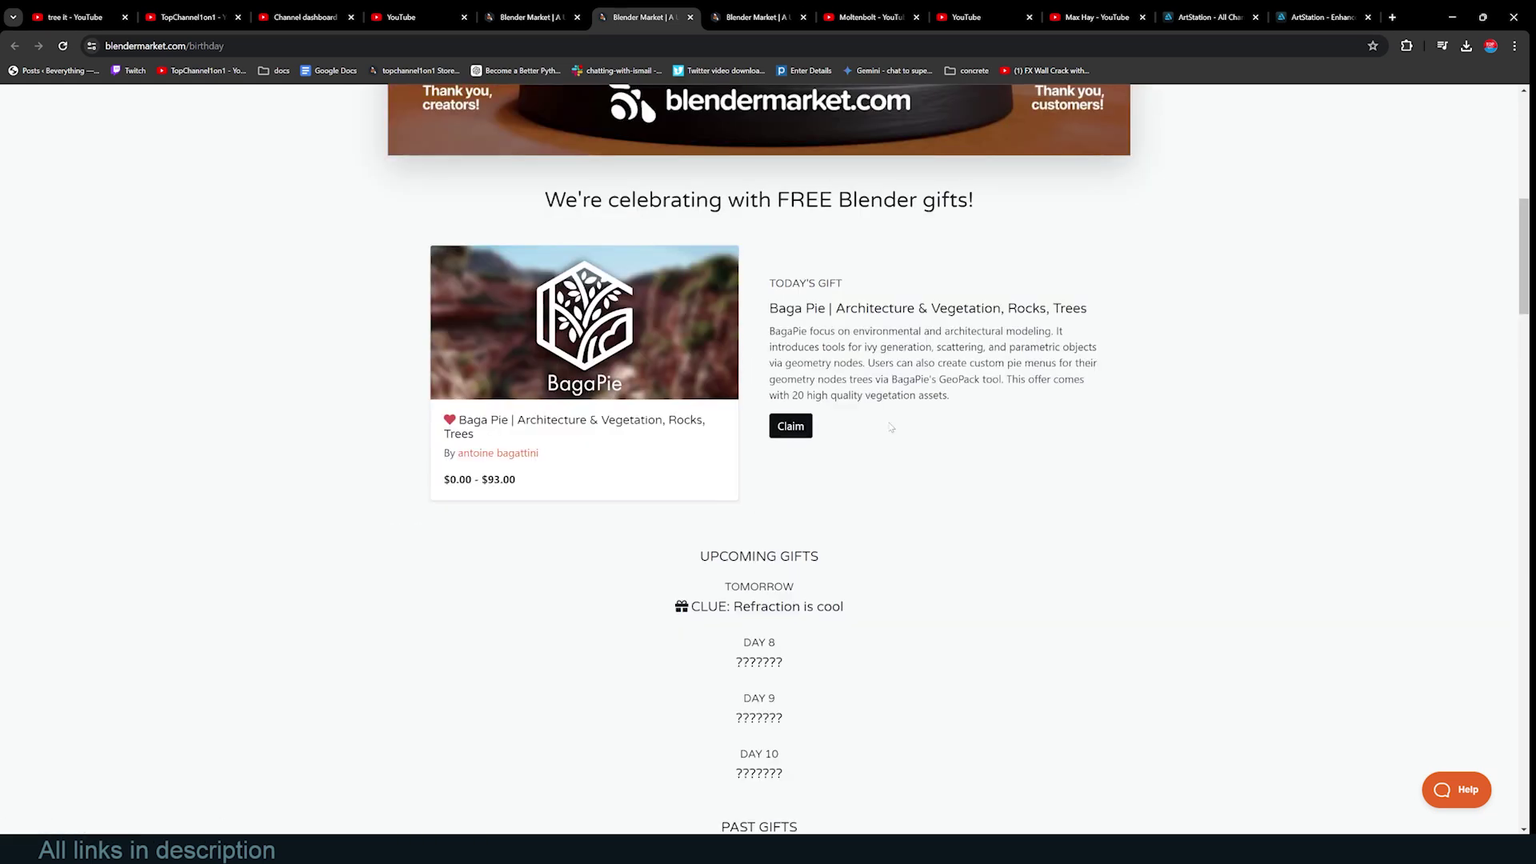
pyautogui.scroll(2, 872, 444)
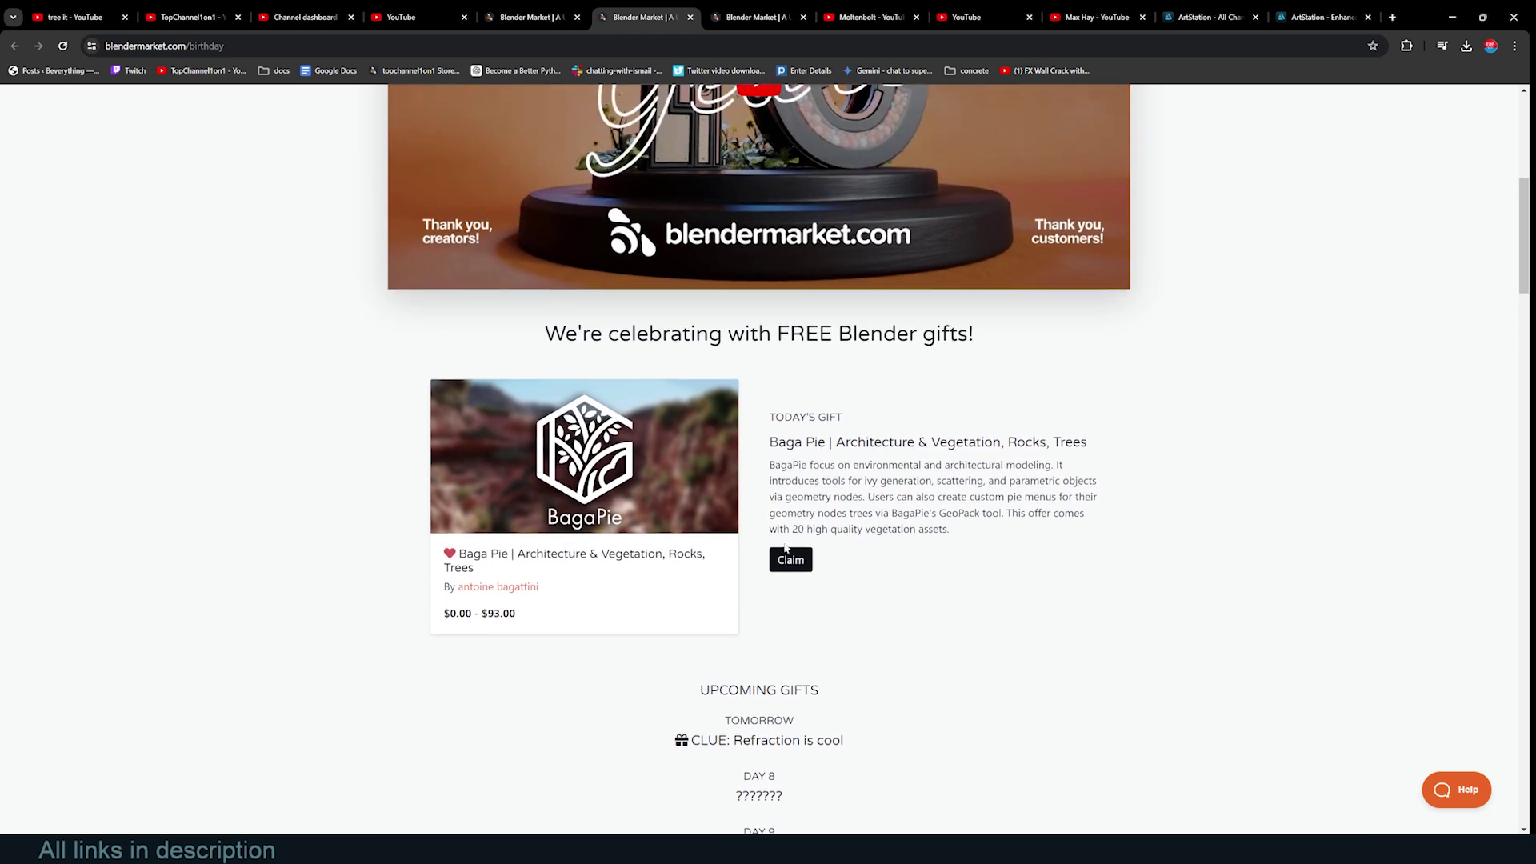
# - Claim the Baga Pie birthday gift, review its product page and open the order with its download files
pyautogui.click(792, 562)
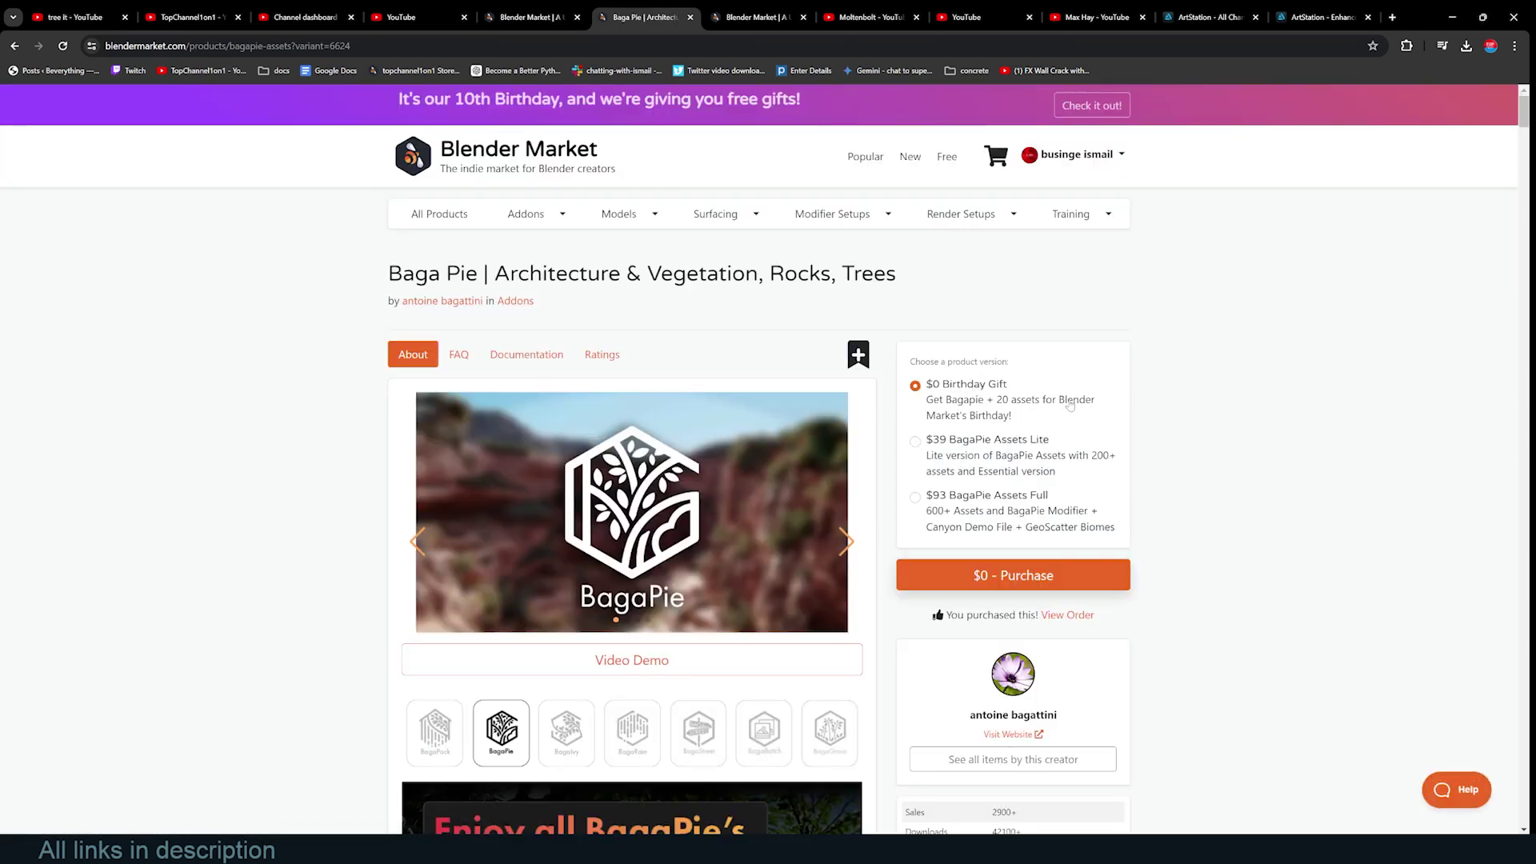
pyautogui.scroll(-15, 848, 704)
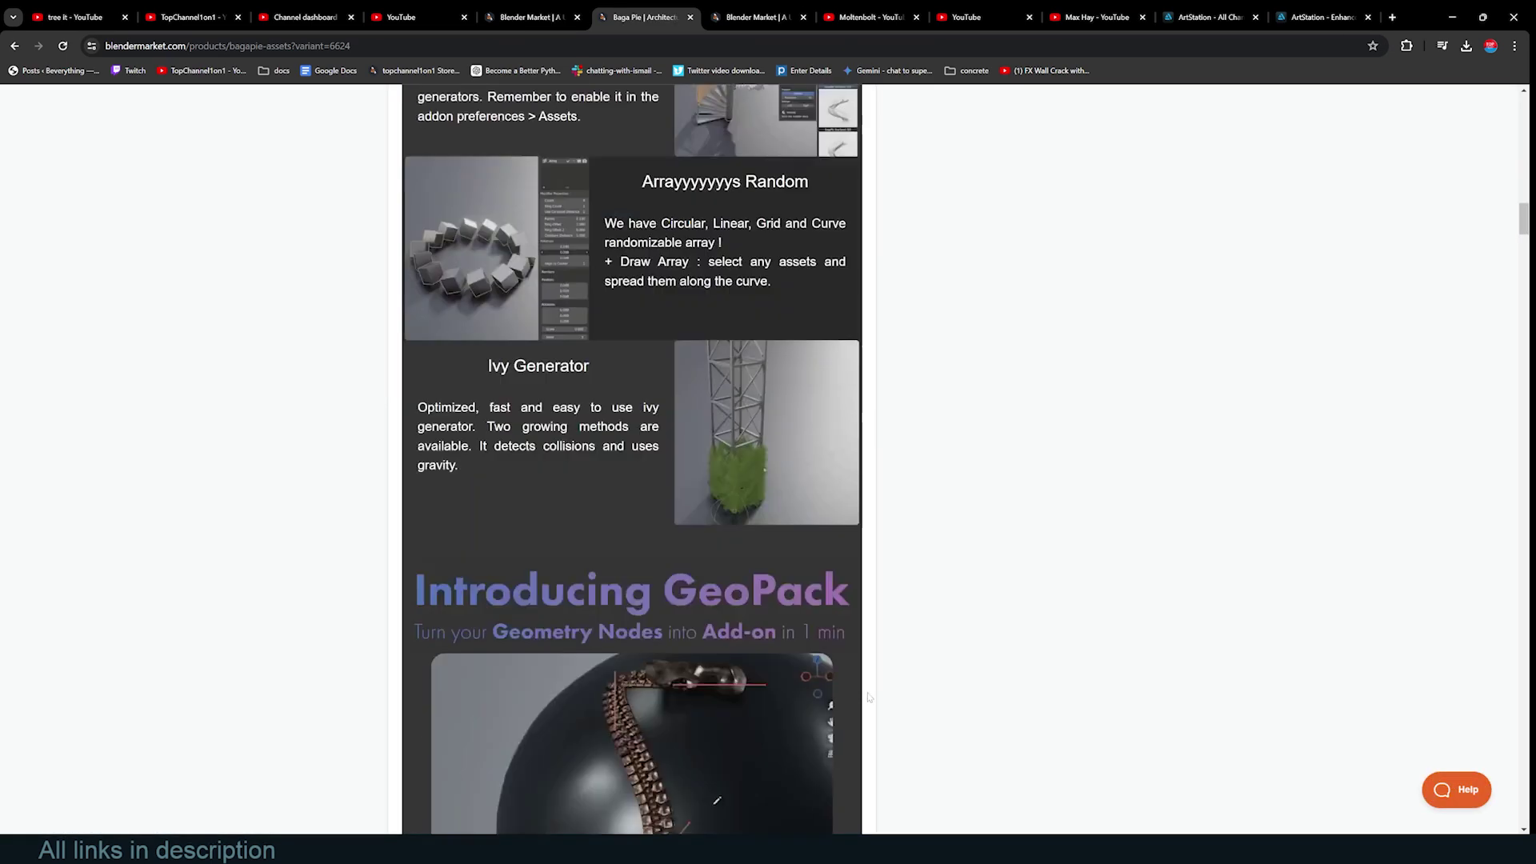
pyautogui.scroll(-3, 866, 702)
pyautogui.scroll(20, 865, 702)
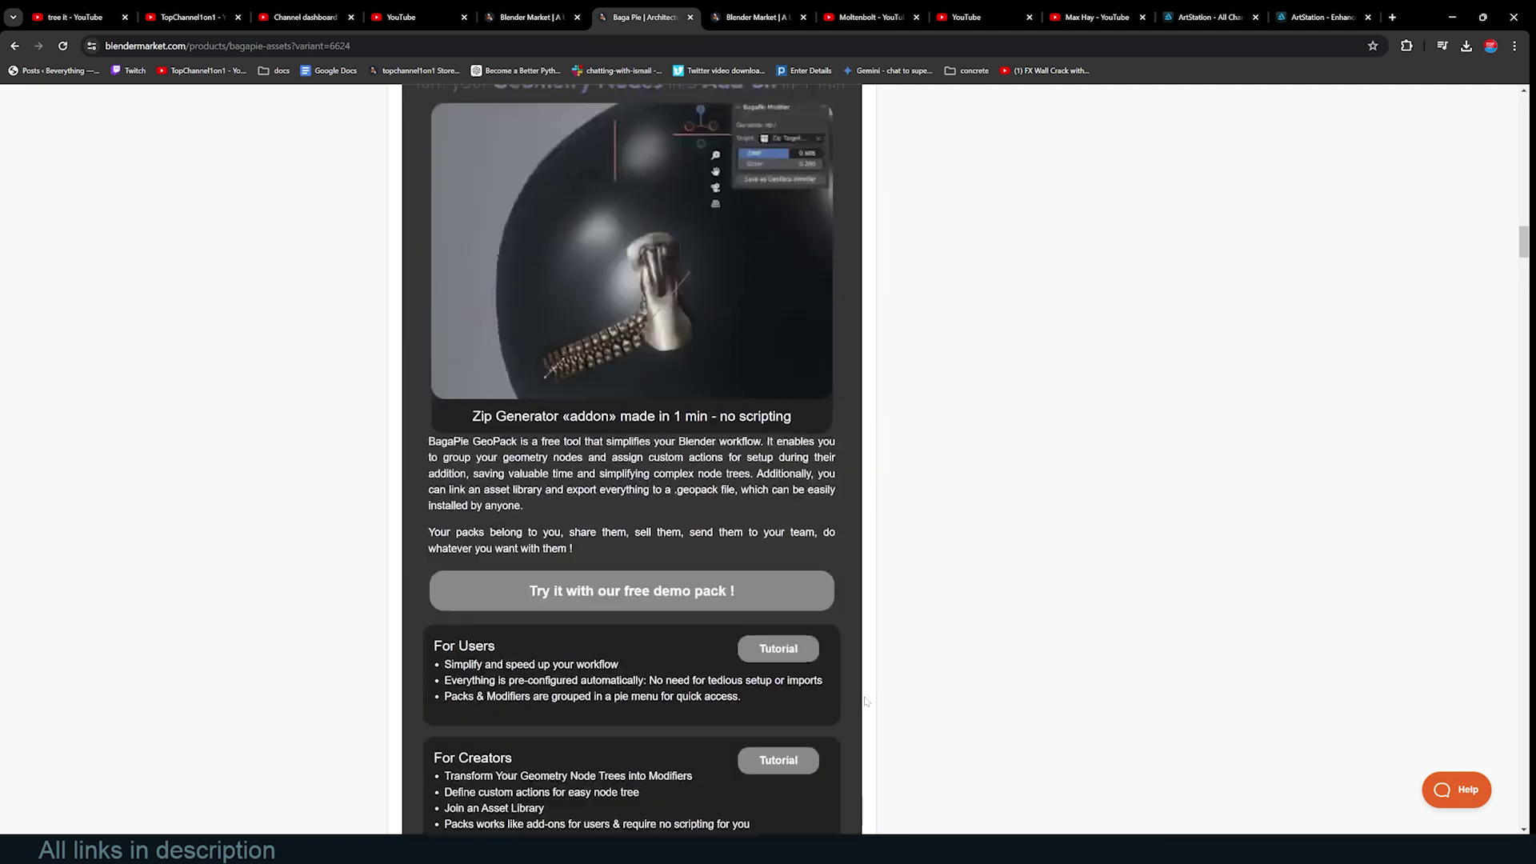
pyautogui.scroll(8, 865, 702)
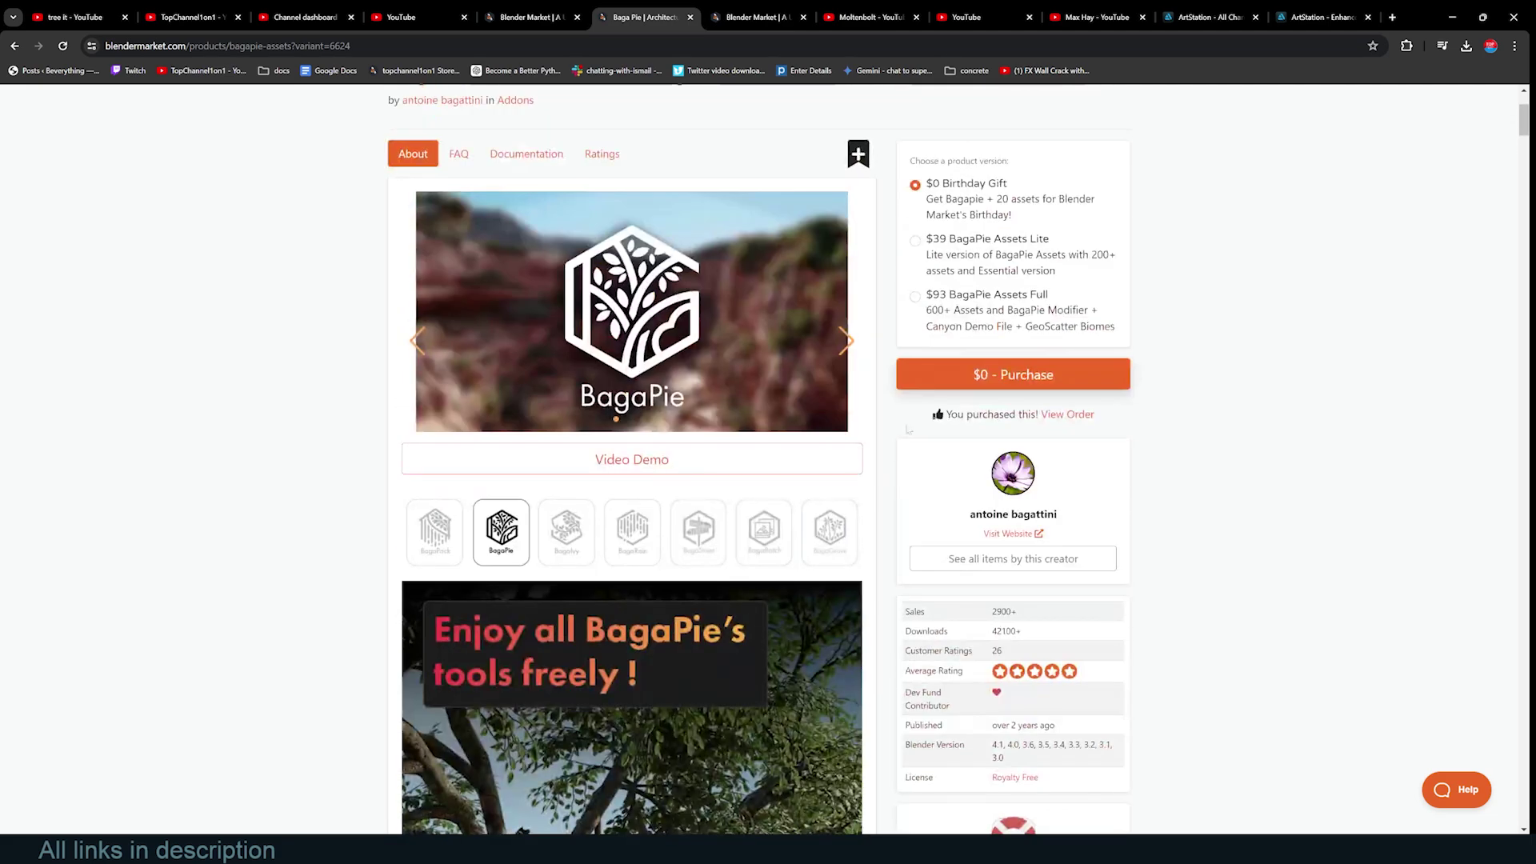
pyautogui.click(1067, 414)
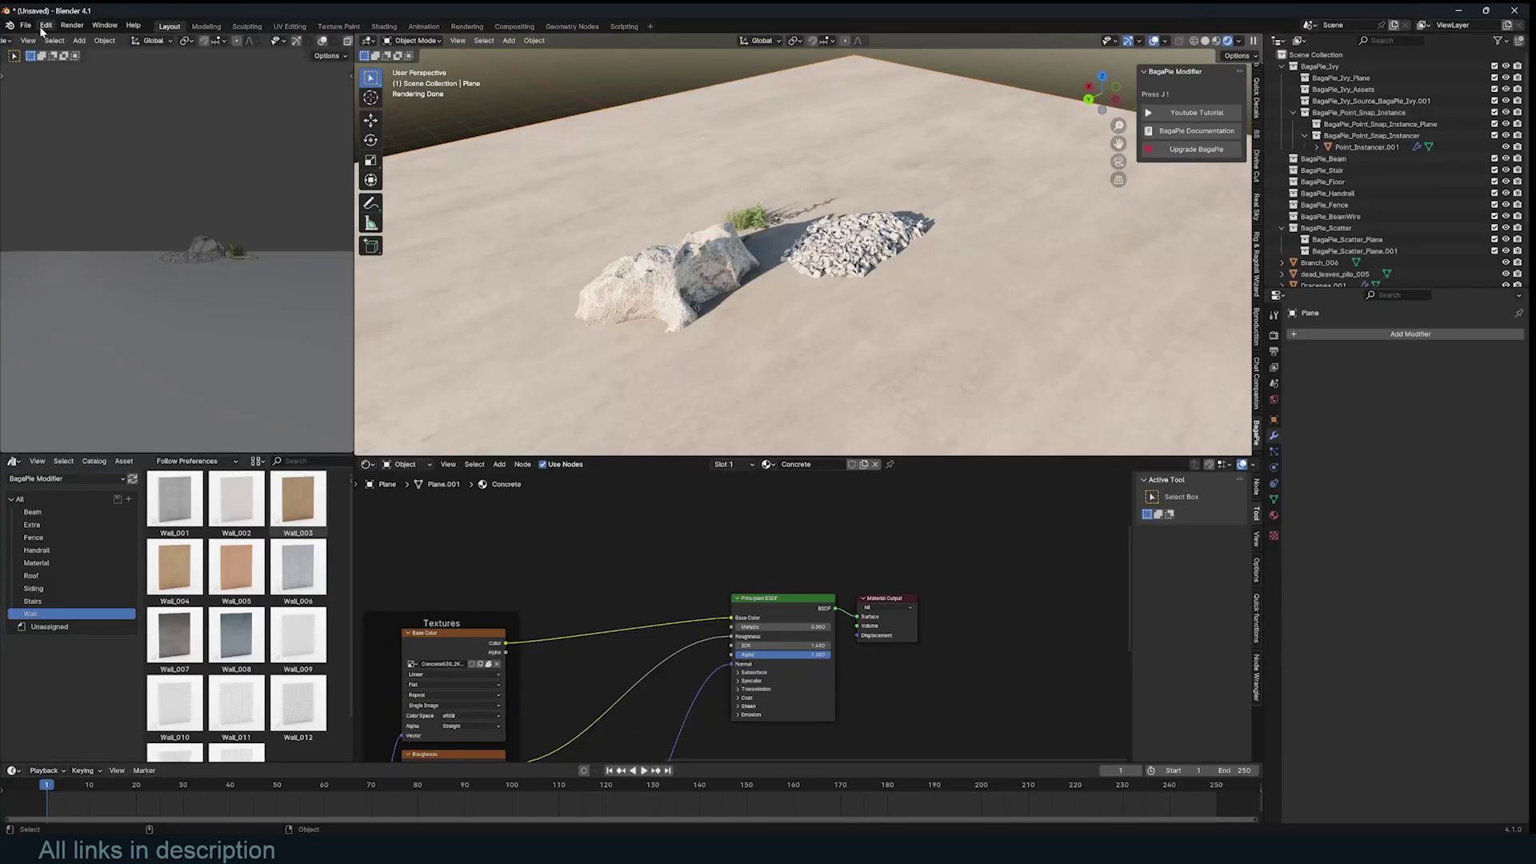
# - Switch to Blender and open the preferences to examine the BagaPie Modifier add-on's GeoPack settings
pyautogui.click(45, 26)
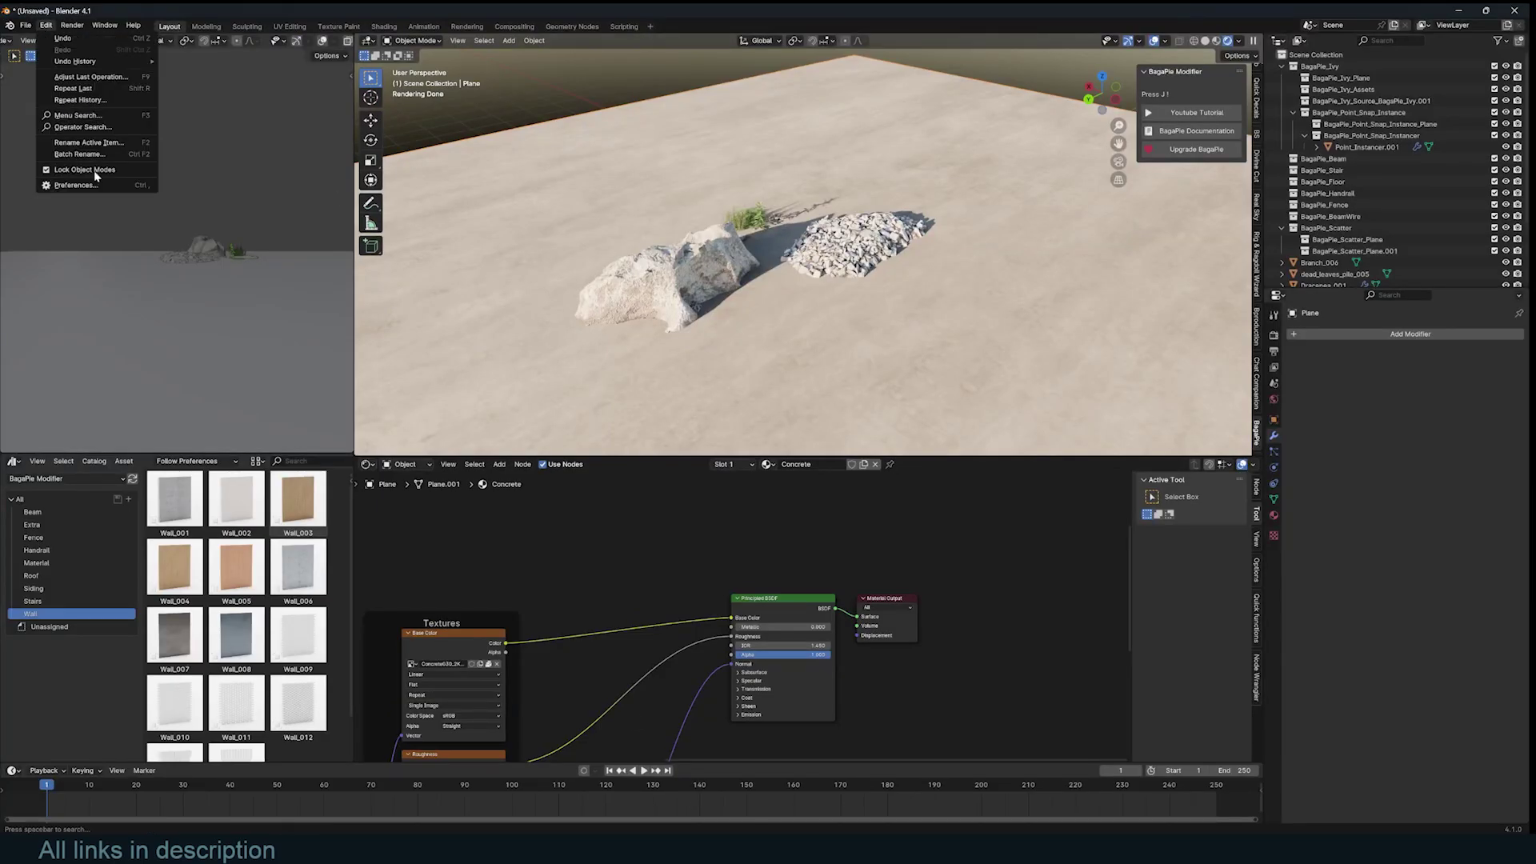
pyautogui.click(96, 185)
pyautogui.moveTo(228, 21); pyautogui.dragTo(541, 142)
pyautogui.scroll(-2, 557, 274)
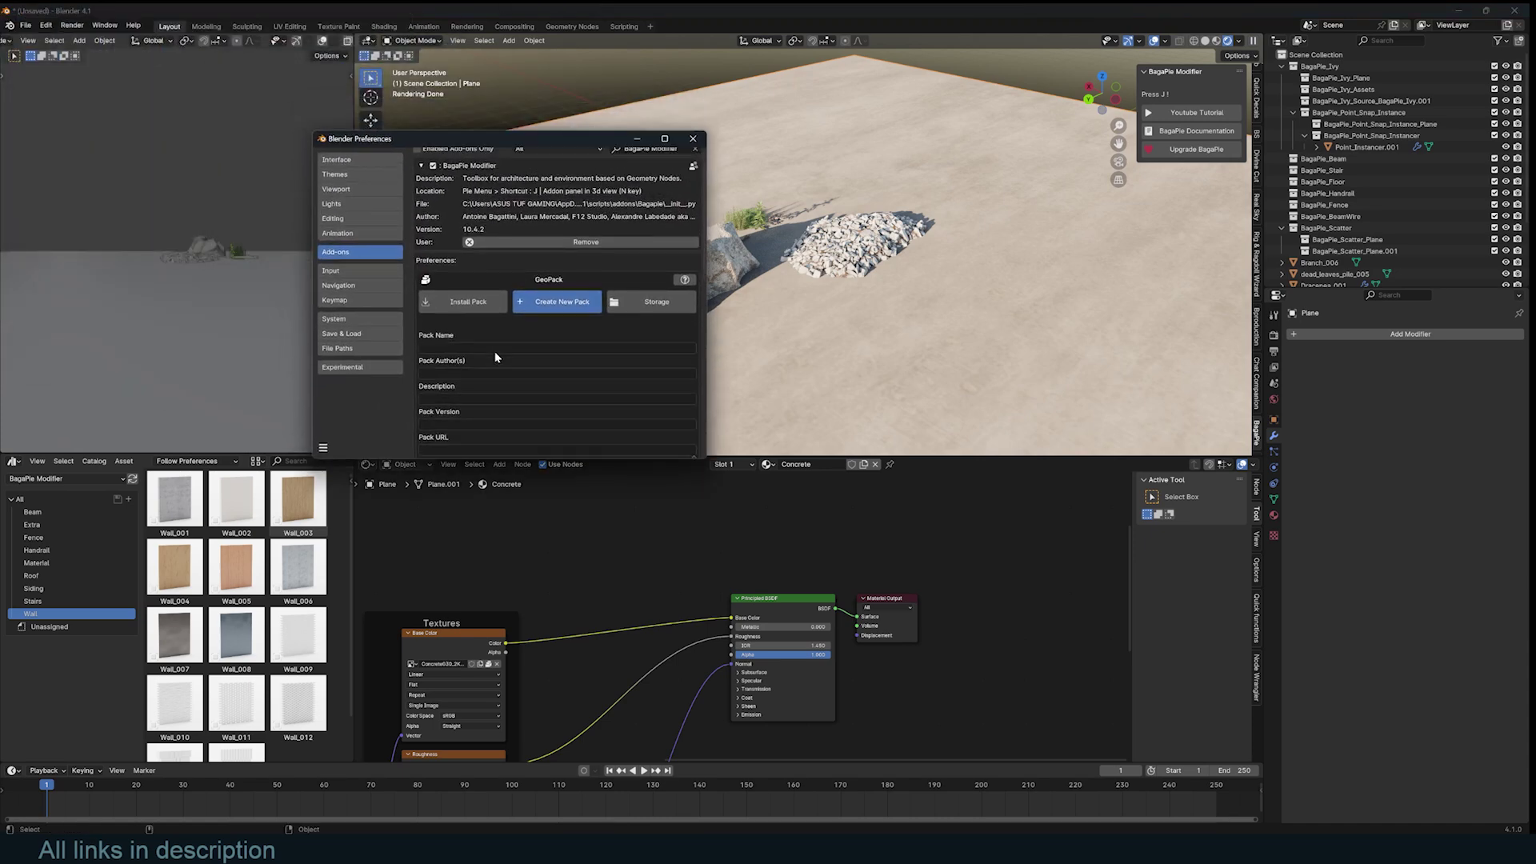
pyautogui.scroll(2, 496, 344)
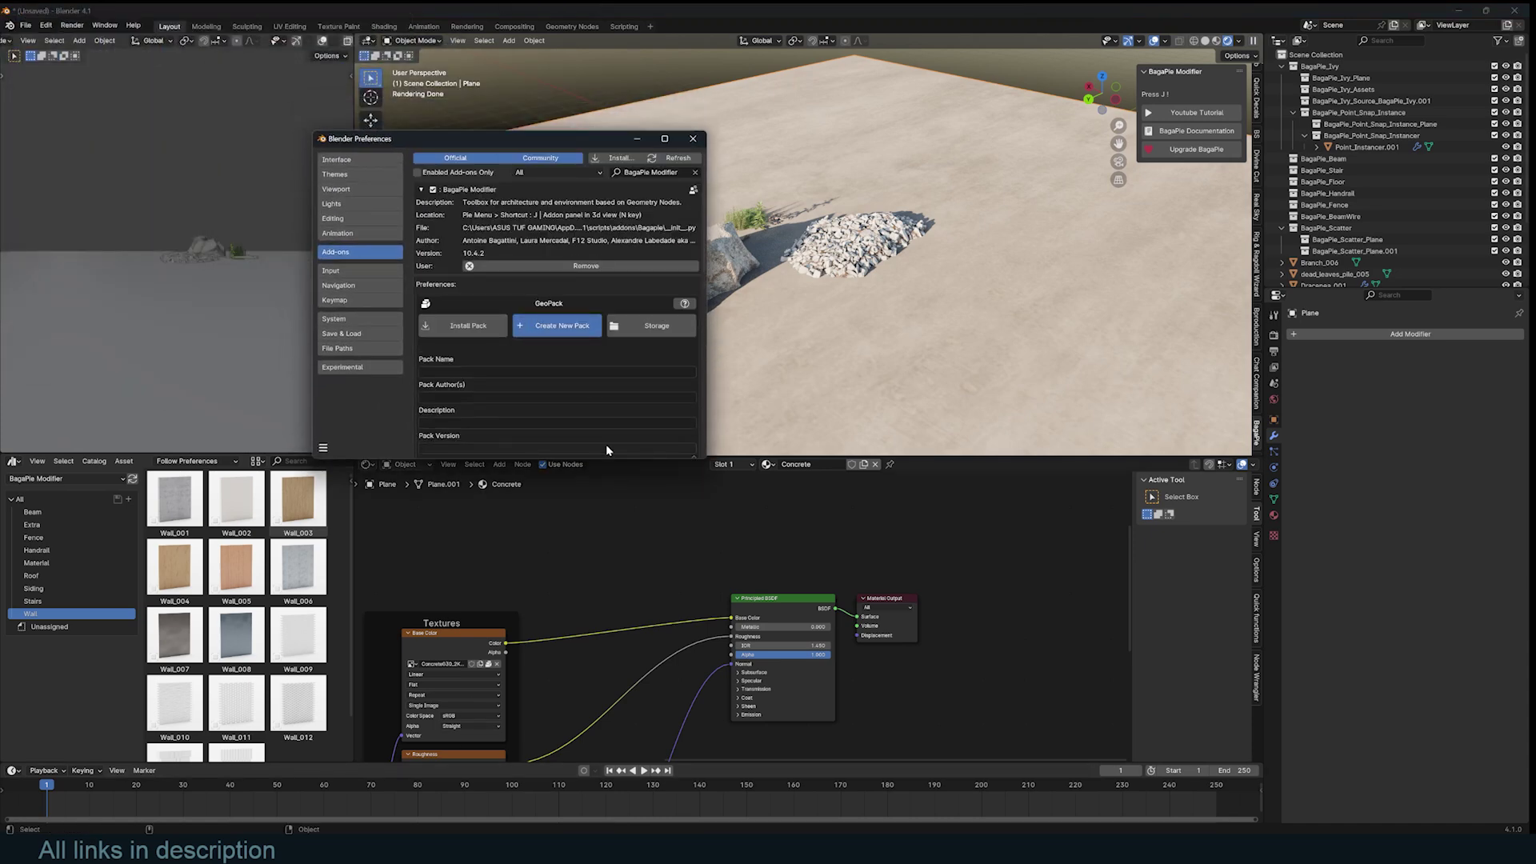
# - Look over the GeoPack import dialog and the add-on's asset library installation options, and close the preferences
pyautogui.click(468, 326)
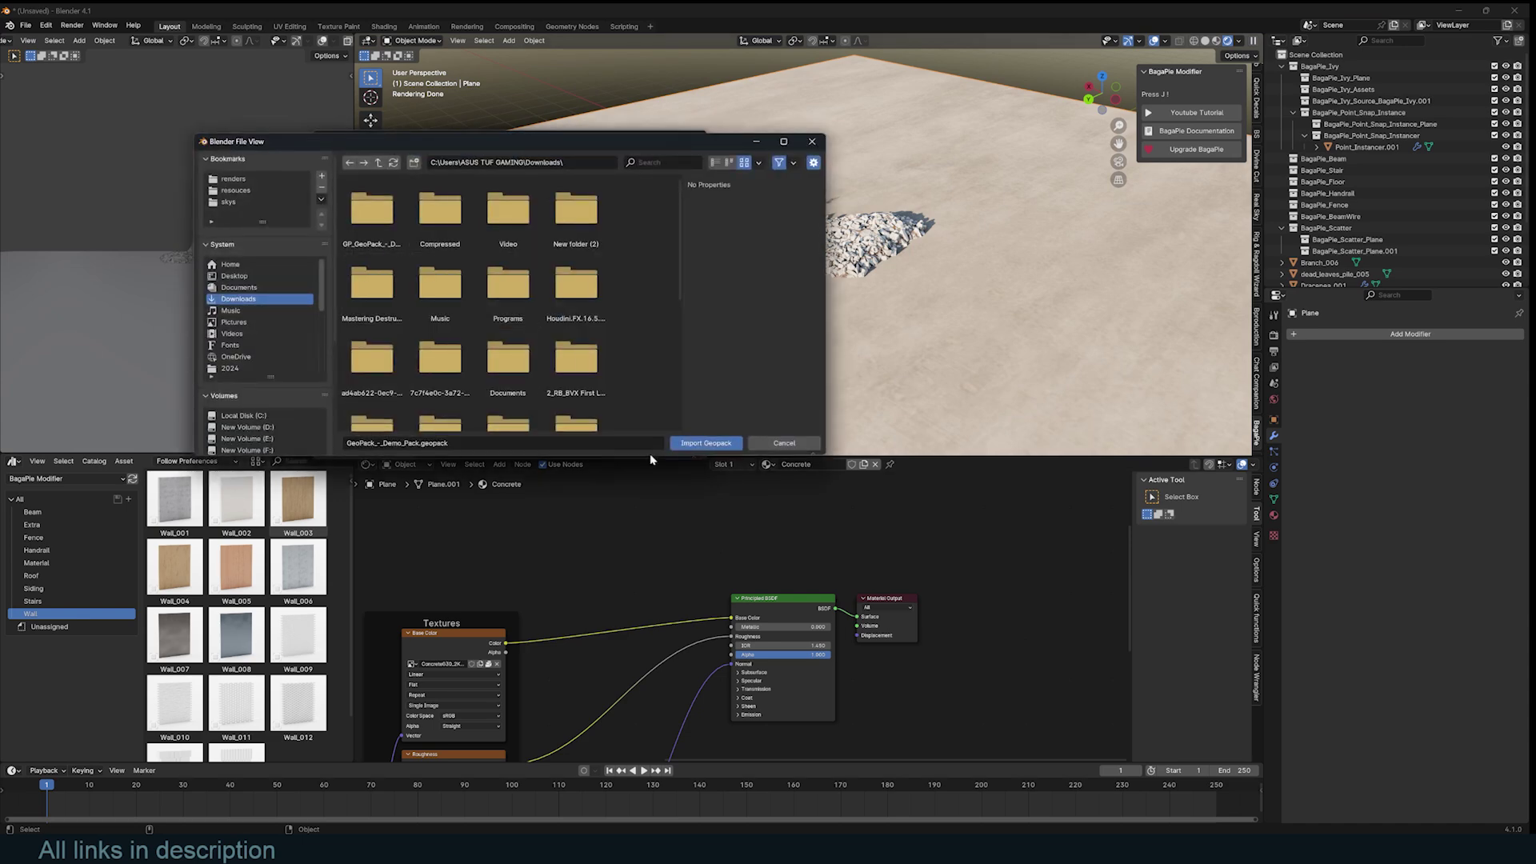
pyautogui.click(767, 443)
pyautogui.scroll(-4, 520, 347)
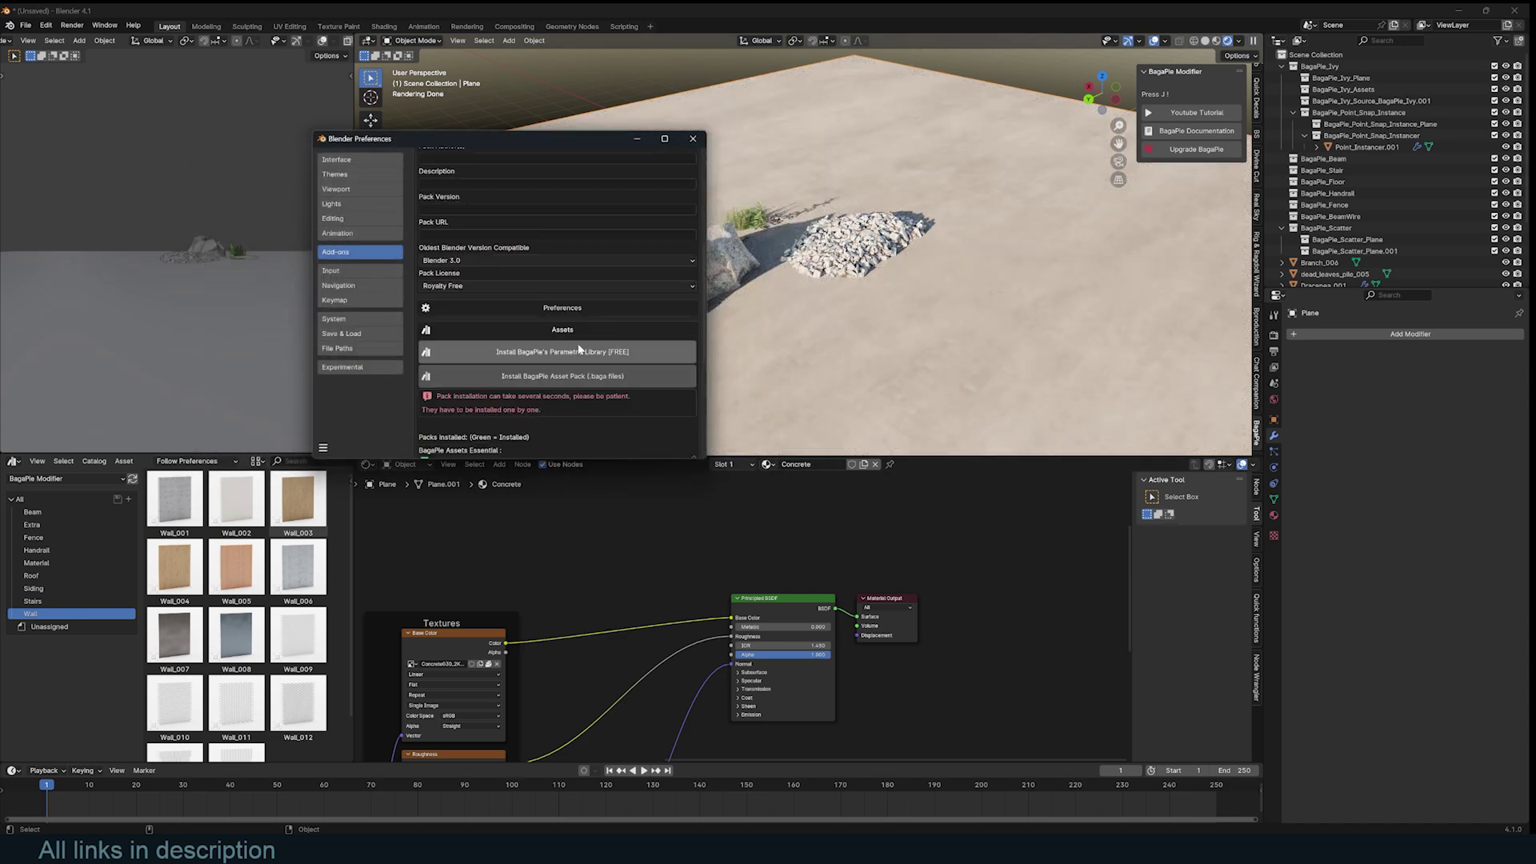
pyautogui.click(557, 353)
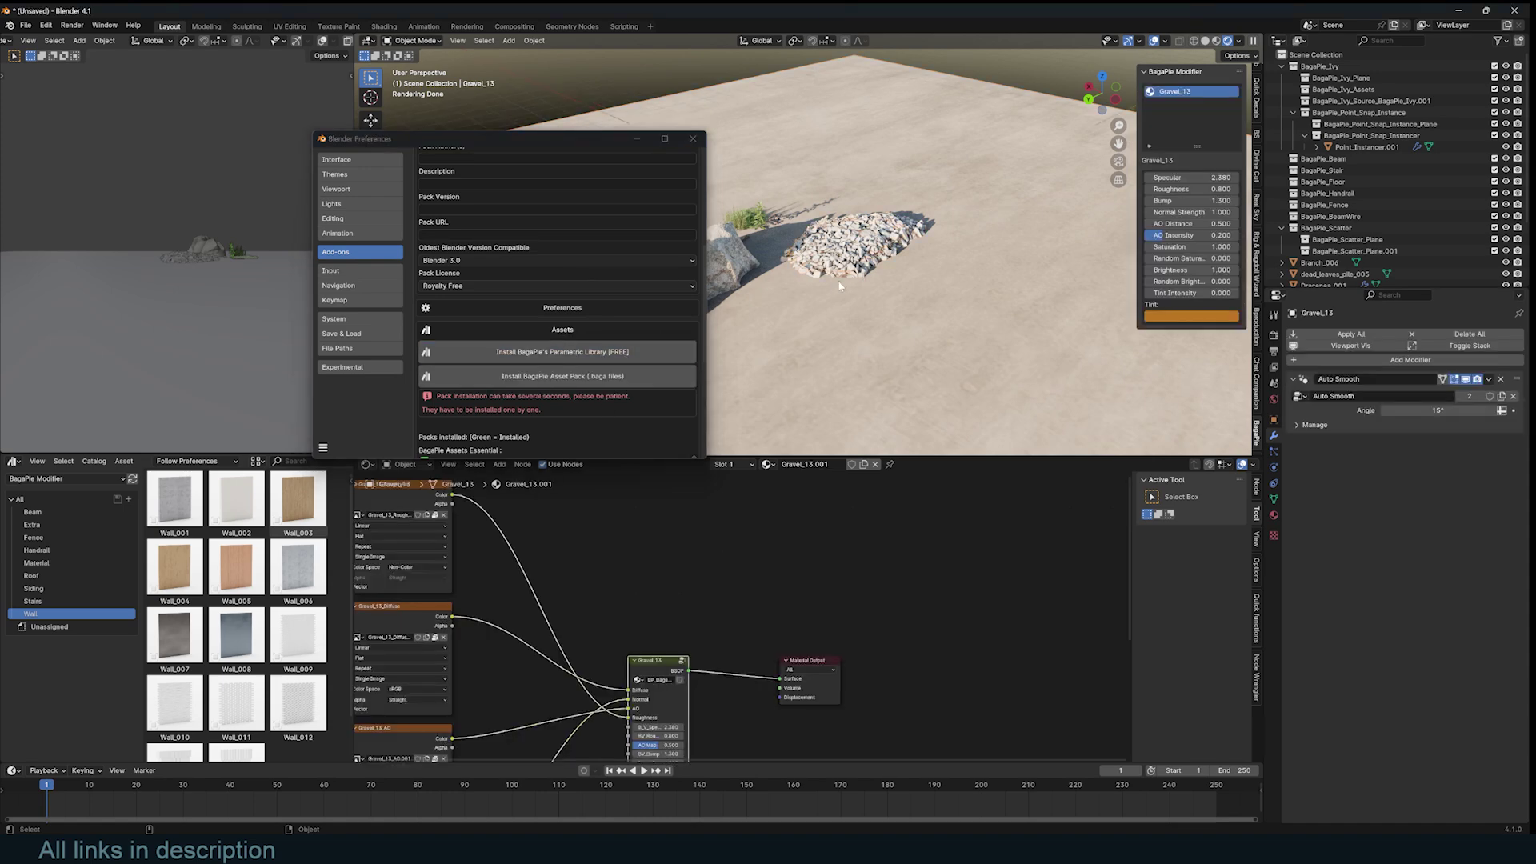
pyautogui.scroll(-3, 586, 360)
pyautogui.scroll(-3, 585, 360)
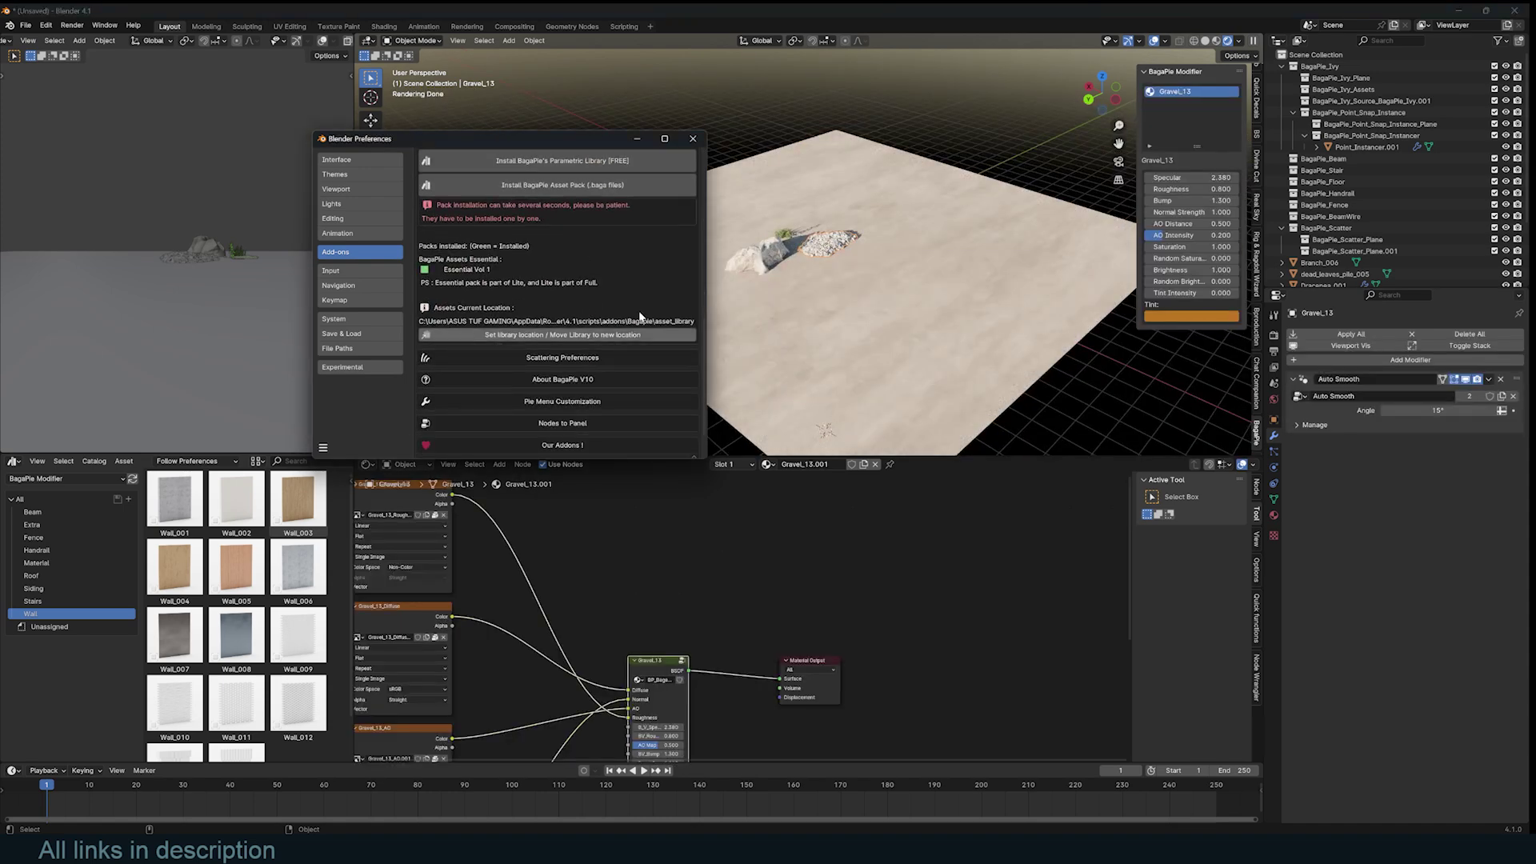
pyautogui.click(693, 139)
# - Examine the tool categories in the BagaPie pie menu without choosing one
pyautogui.scroll(-2, 628, 271)
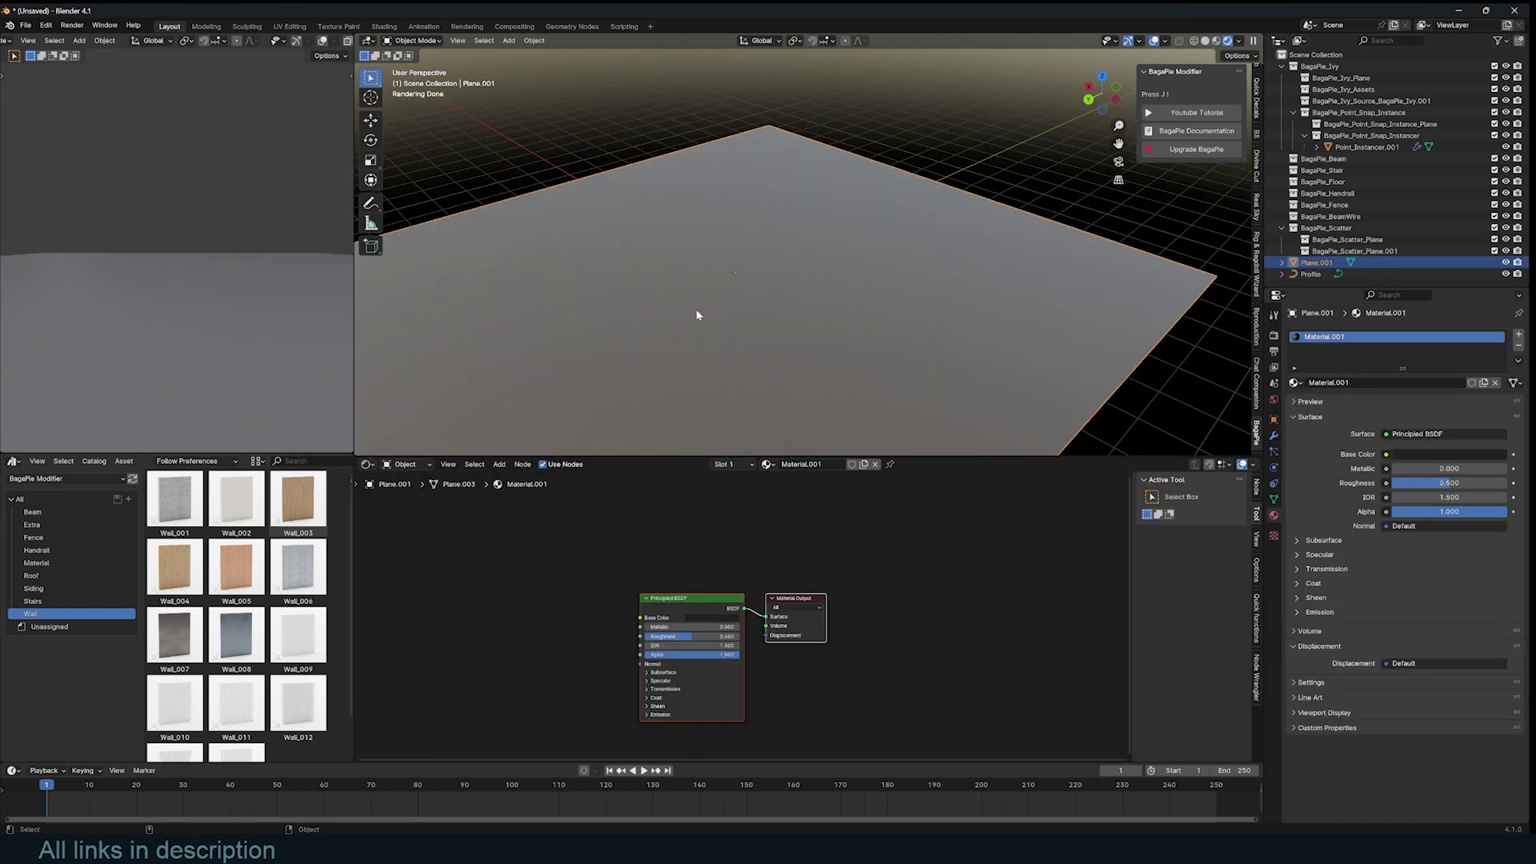
pyautogui.press('j')
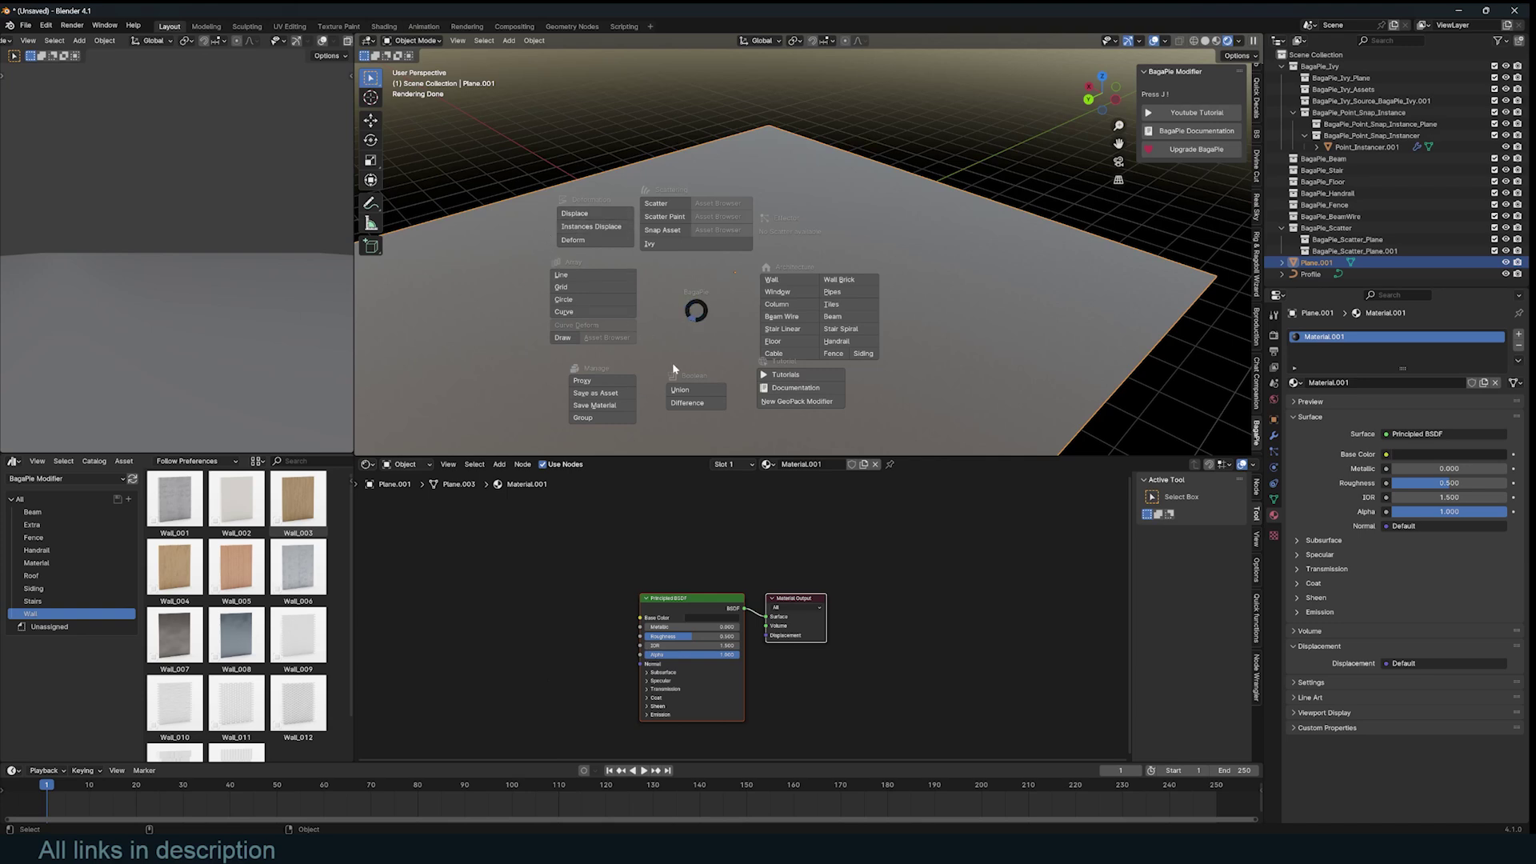
pyautogui.click(919, 314)
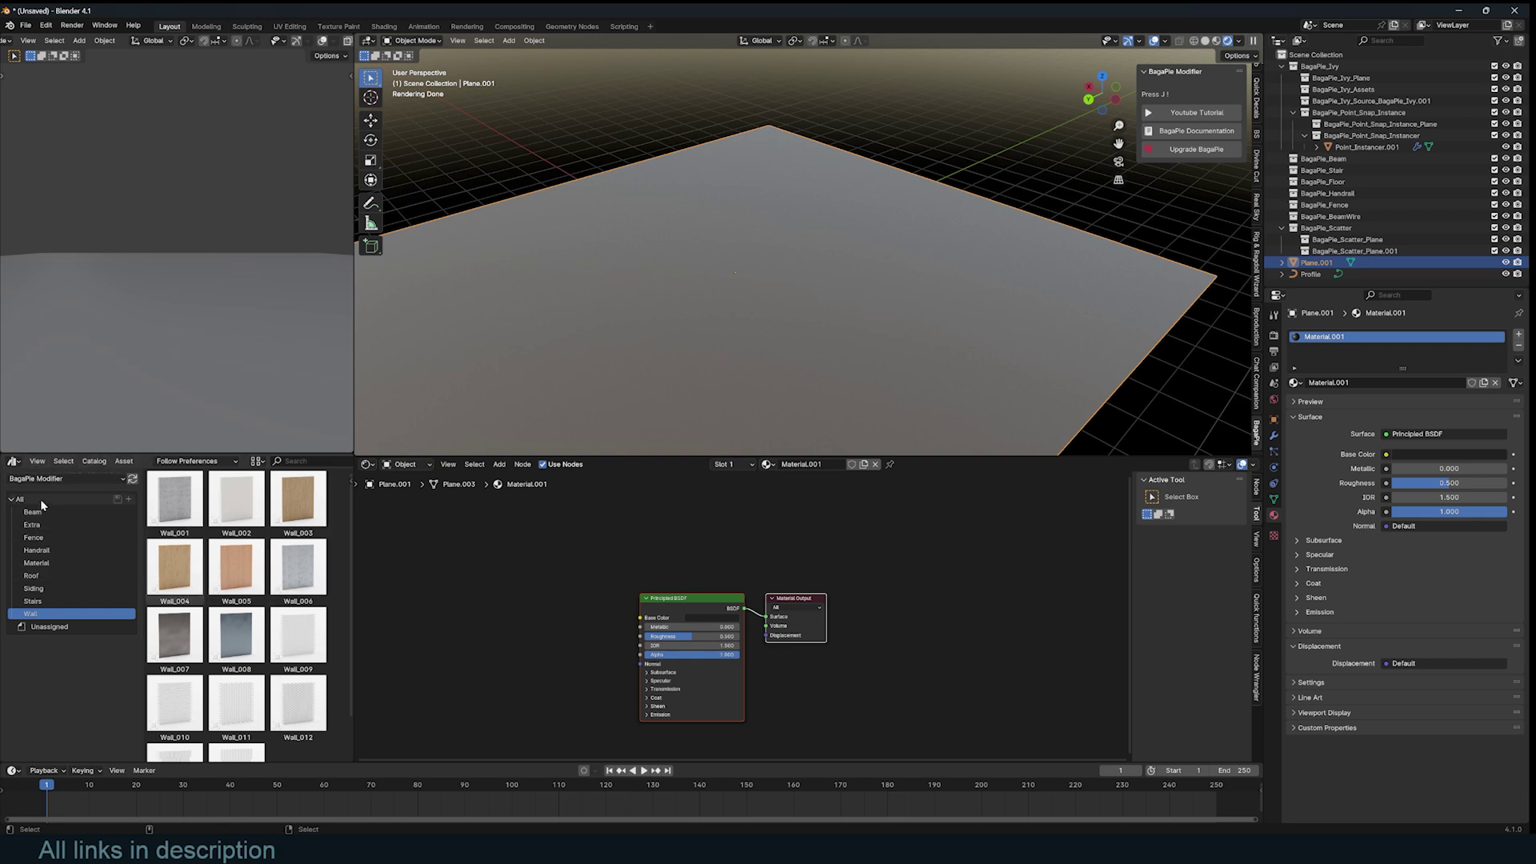
# - Show the BagaPie Assets library in the Asset Browser
pyautogui.click(11, 464)
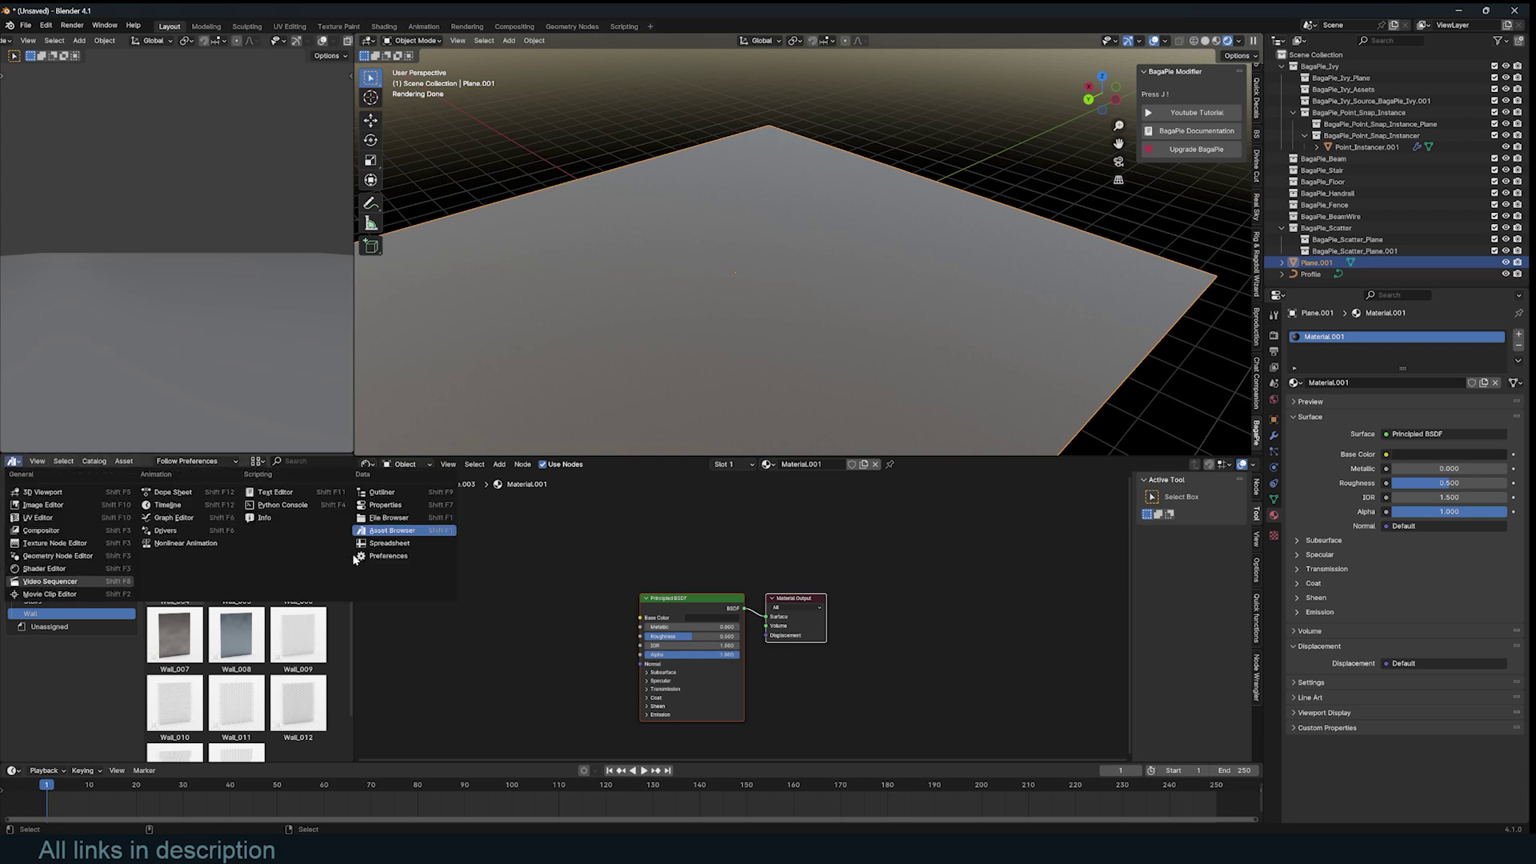
pyautogui.click(425, 533)
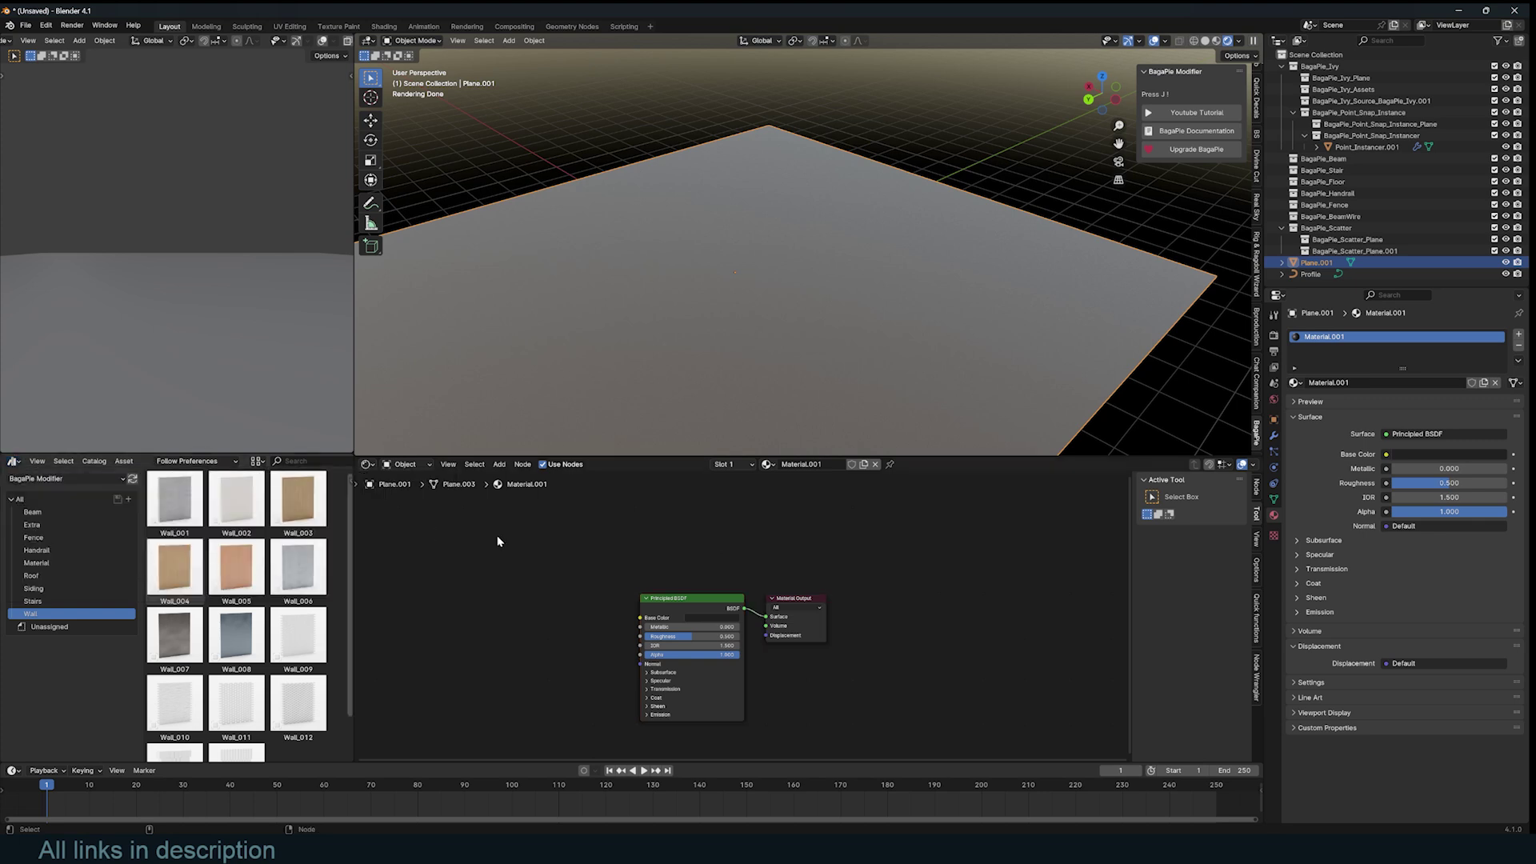
pyautogui.click(58, 480)
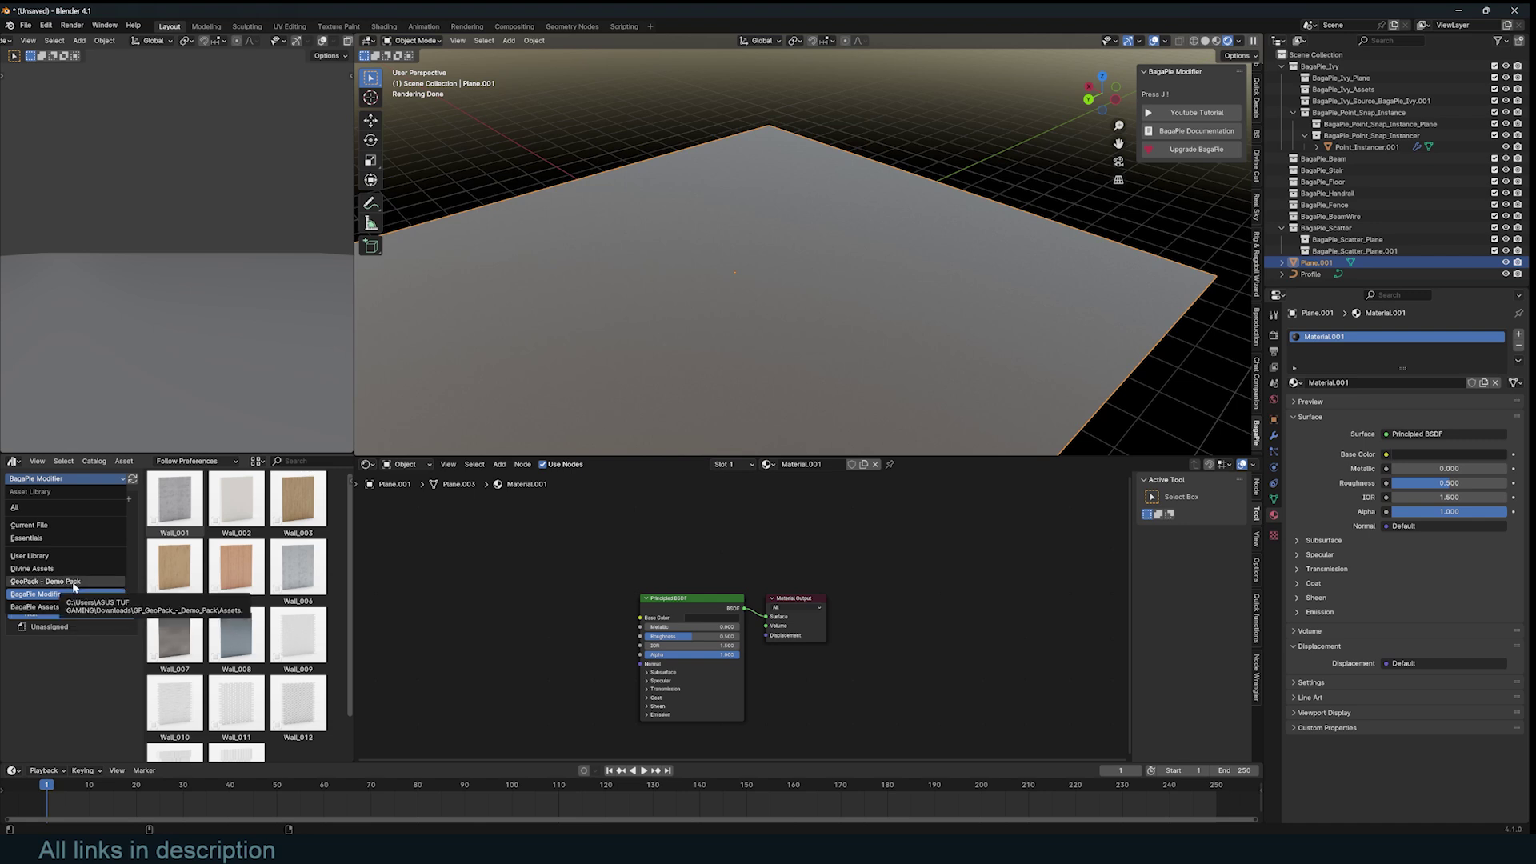
pyautogui.click(36, 607)
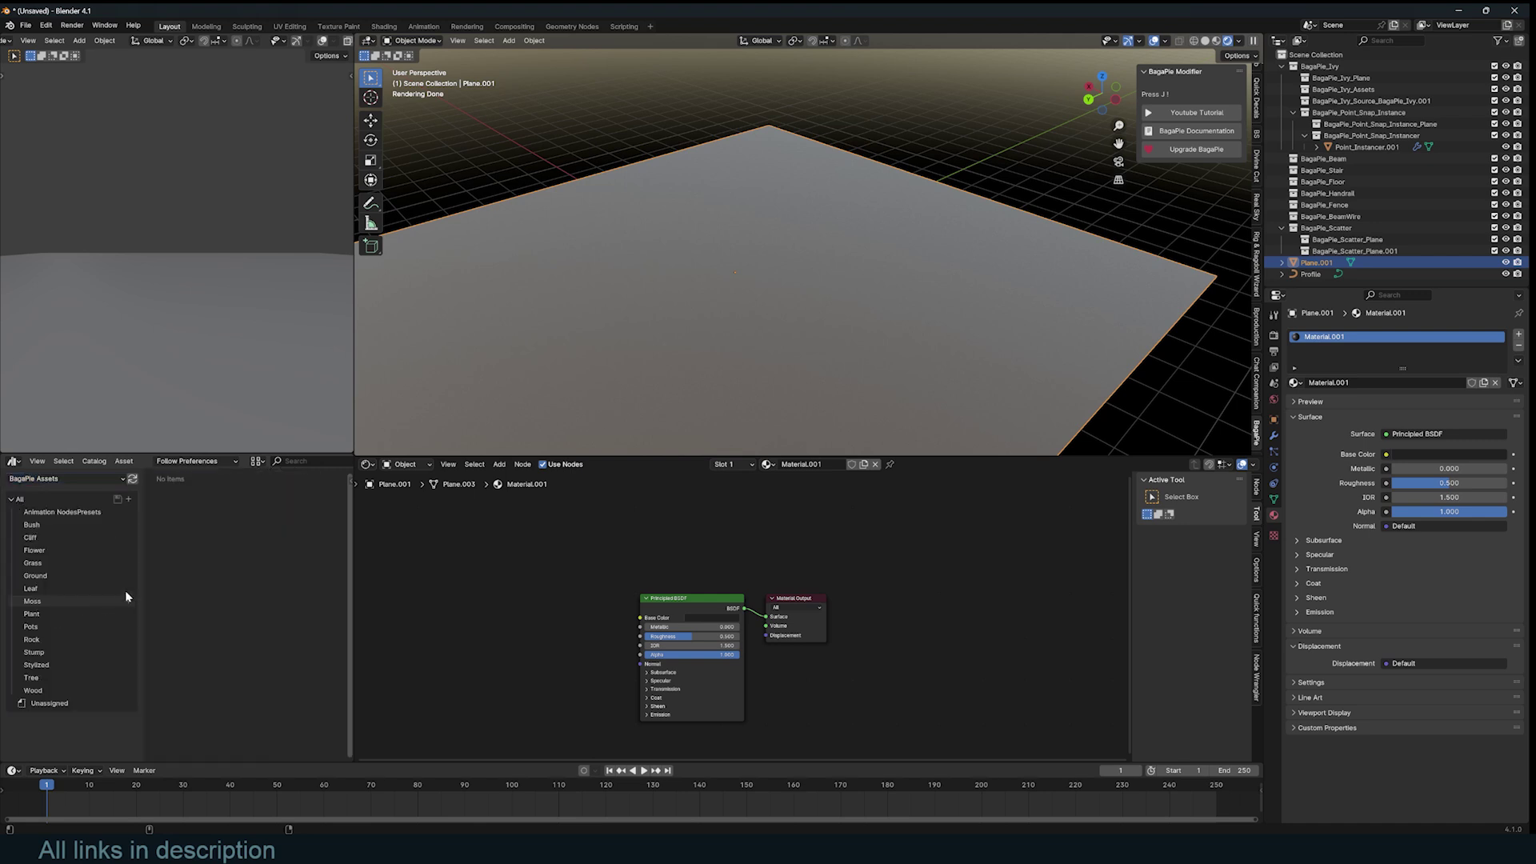
# - Place the nerium oleander bush and the convallaria, viola and hibiscus flowers from the asset library on the plane
pyautogui.click(48, 526)
pyautogui.moveTo(174, 500); pyautogui.dragTo(622, 347)
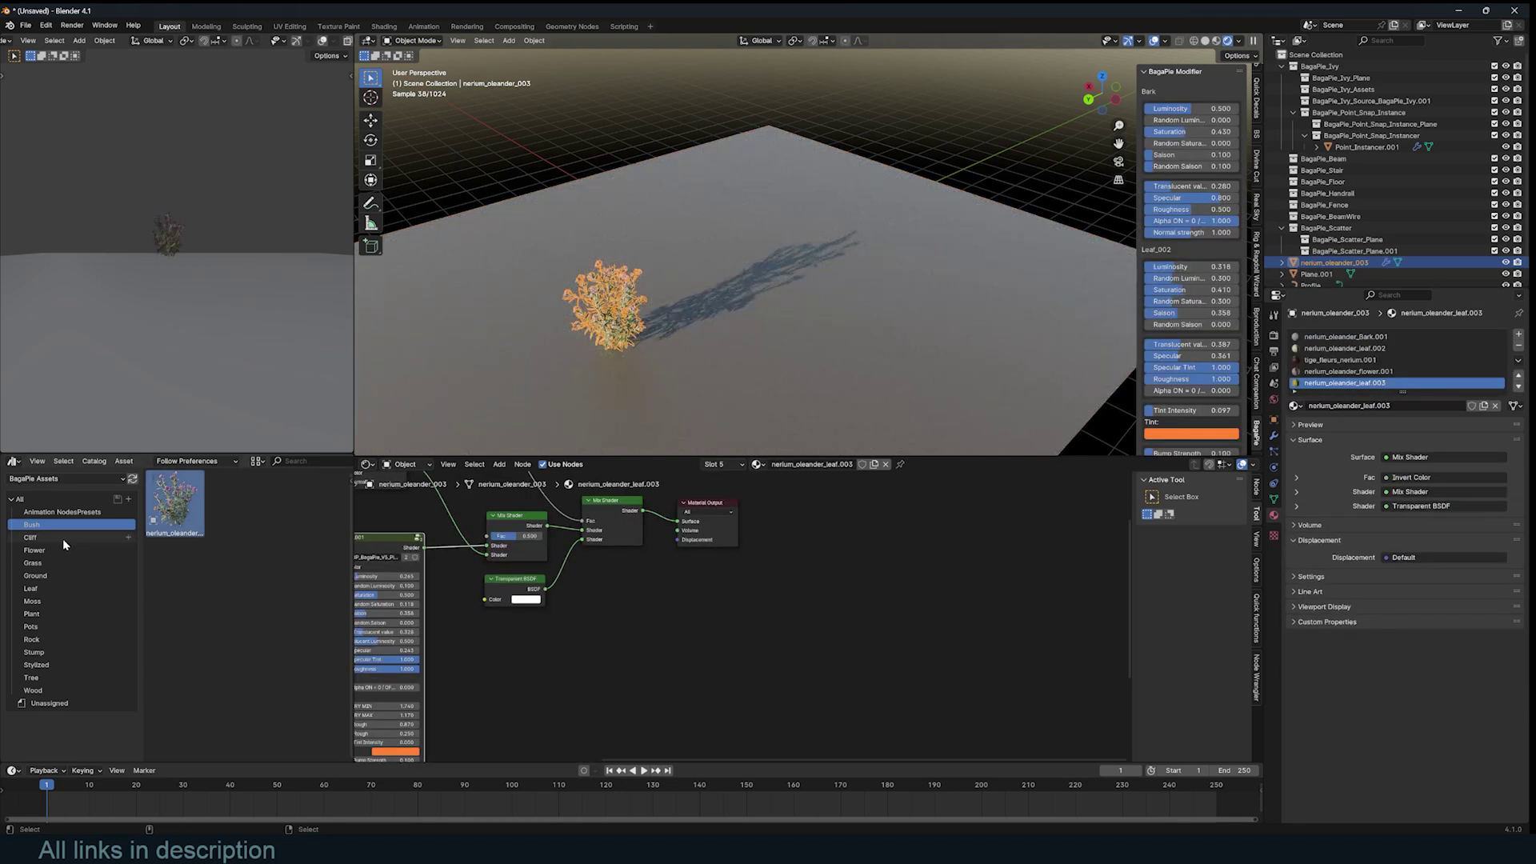
pyautogui.click(36, 551)
pyautogui.moveTo(166, 524); pyautogui.dragTo(620, 345)
pyautogui.moveTo(174, 570); pyautogui.dragTo(650, 356)
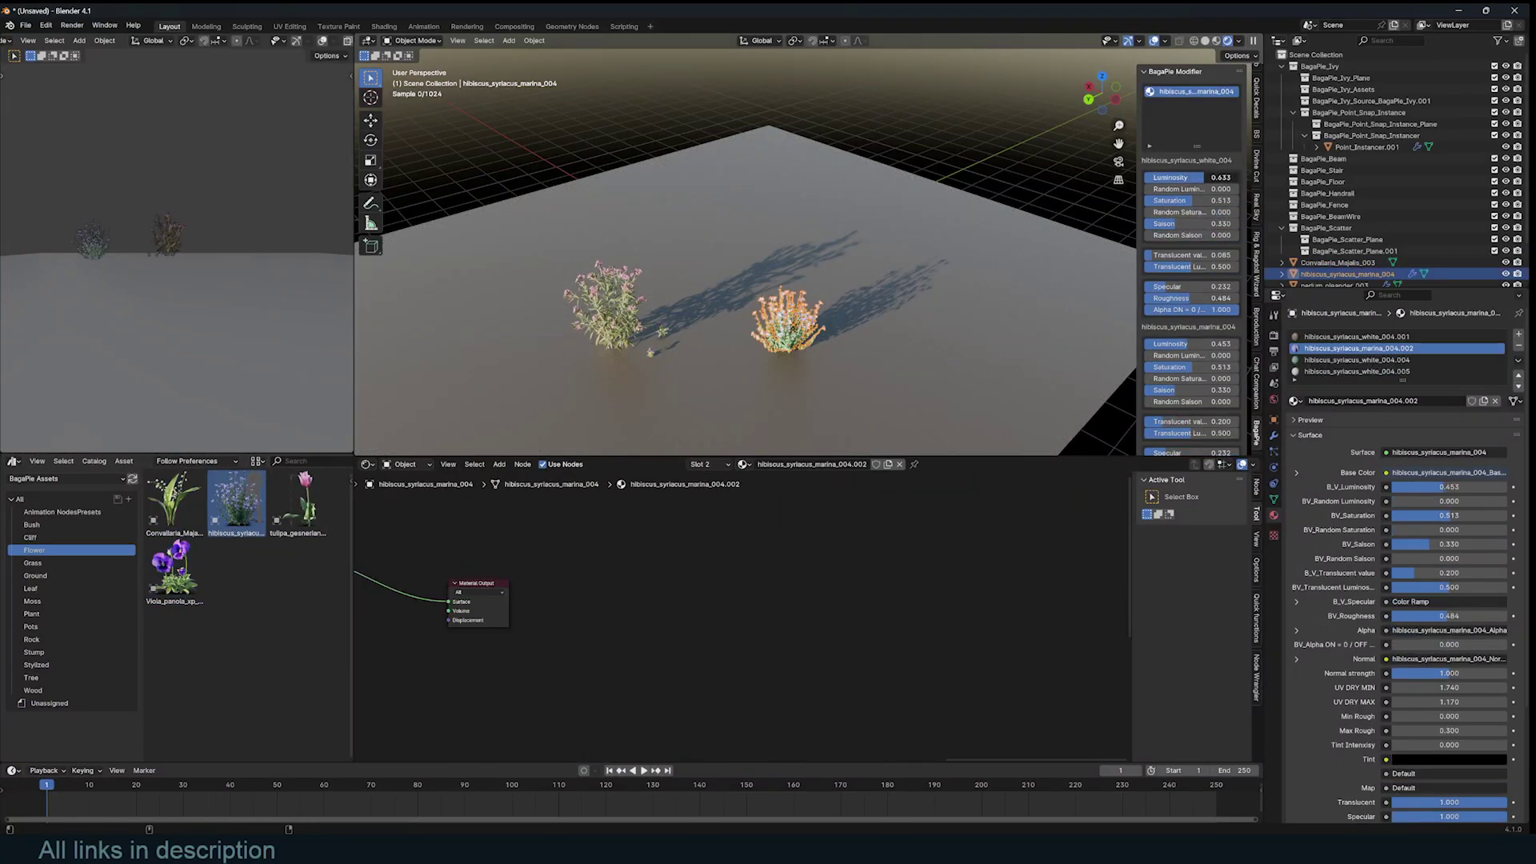
# - Adjust the luminosity of the hibiscus's white material, and set its Saturation to 0.211 and Saison to 1.000
pyautogui.moveTo(1203, 178); pyautogui.dragTo(1146, 177)
pyautogui.scroll(5, 699, 301)
pyautogui.keyDown('shift'); pyautogui.moveTo(699, 301); pyautogui.dragTo(737, 219, button='middle'); pyautogui.keyUp('shift')
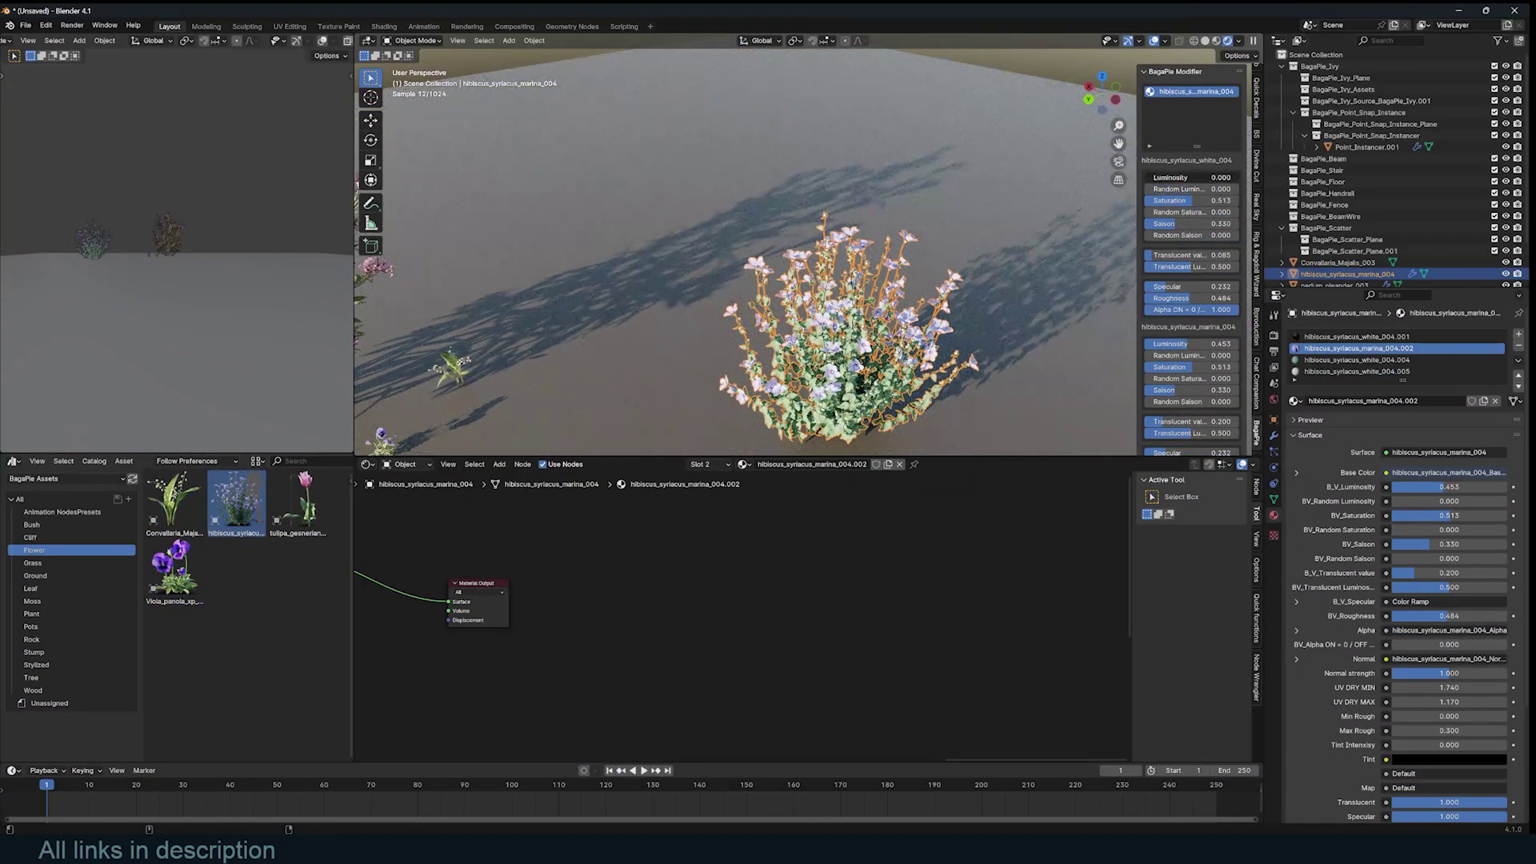
pyautogui.moveTo(1145, 178); pyautogui.dragTo(1187, 267)
pyautogui.keyDown('shift'); pyautogui.moveTo(495, 324); pyautogui.dragTo(708, 303, button='middle'); pyautogui.keyUp('shift')
pyautogui.scroll(-3, 708, 303)
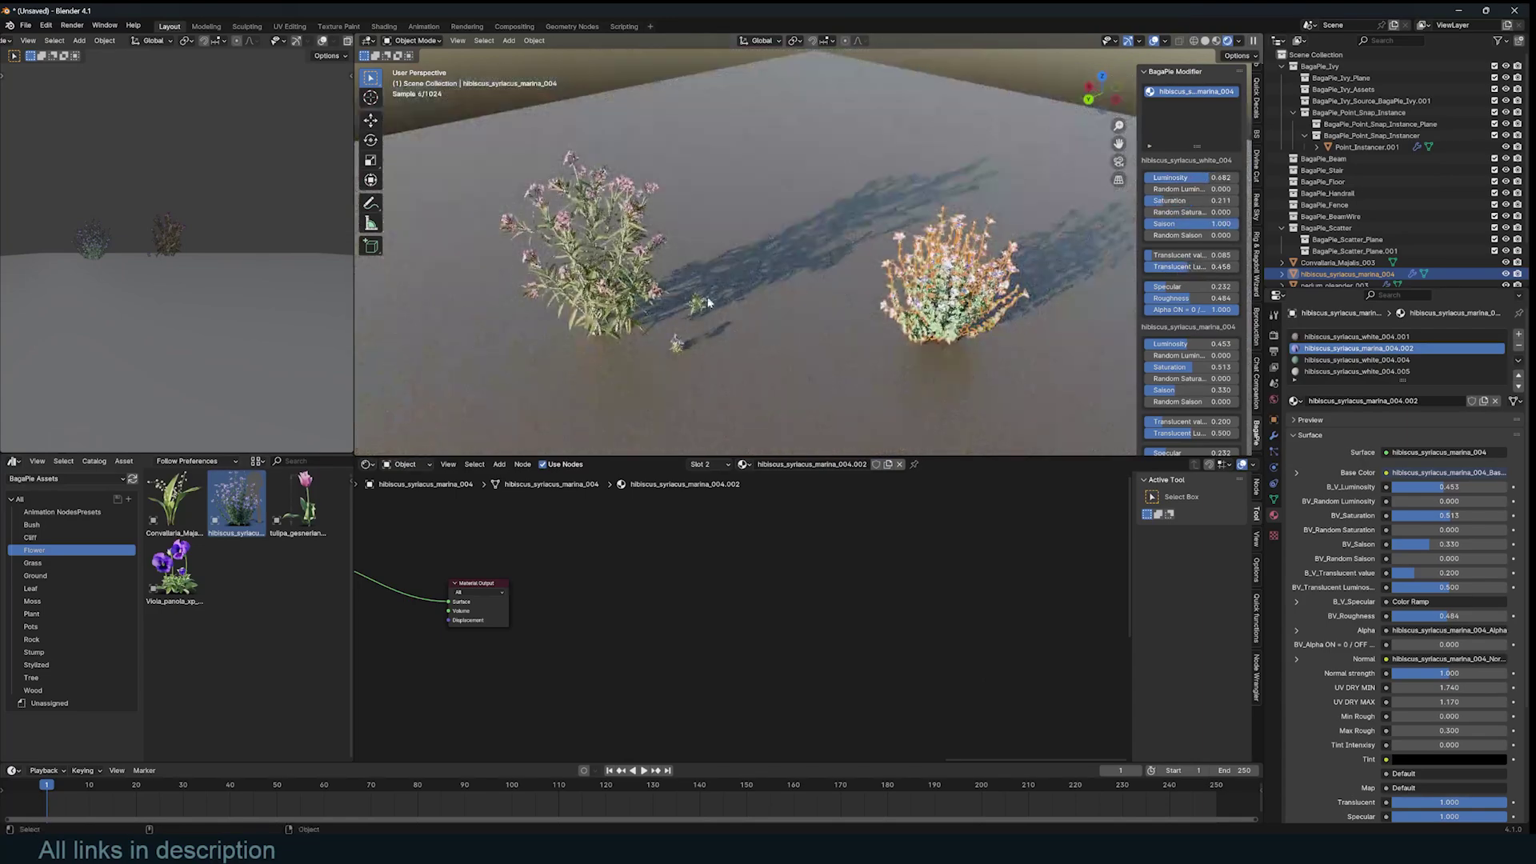
# - Select the convallaria, viola, nerium oleander and hibiscus plants together
pyautogui.click(700, 304)
pyautogui.keyDown('shift'); pyautogui.click(677, 342); pyautogui.keyUp('shift')
pyautogui.keyDown('shift'); pyautogui.click(606, 300); pyautogui.keyUp('shift')
pyautogui.keyDown('shift'); pyautogui.click(908, 284); pyautogui.keyUp('shift')
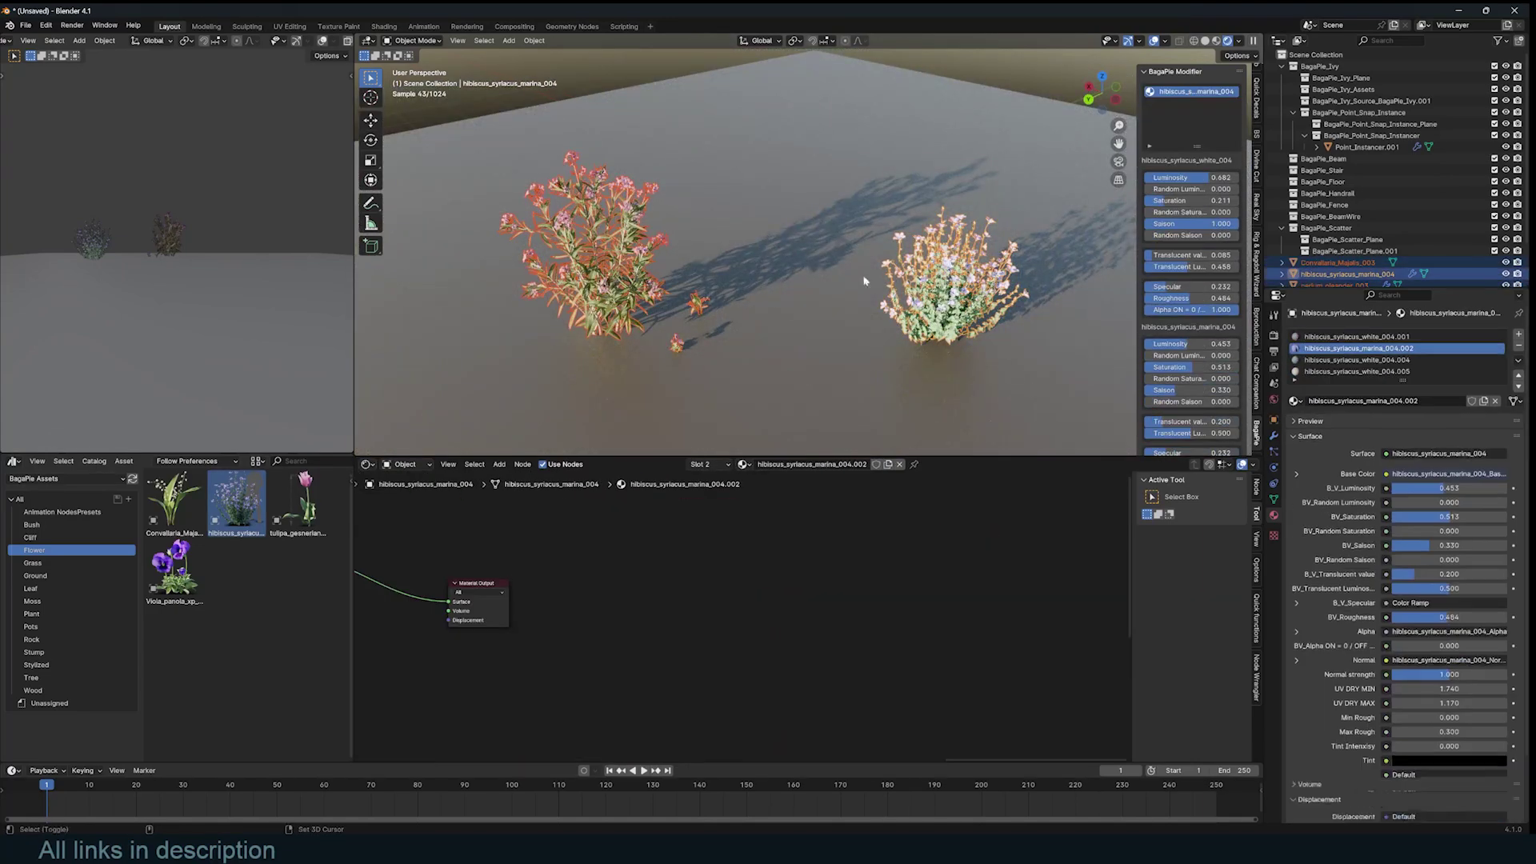
pyautogui.scroll(-4, 761, 291)
# - Subdivide the plane's mesh twice in Edit Mode and return to Object Mode
pyautogui.click(815, 217)
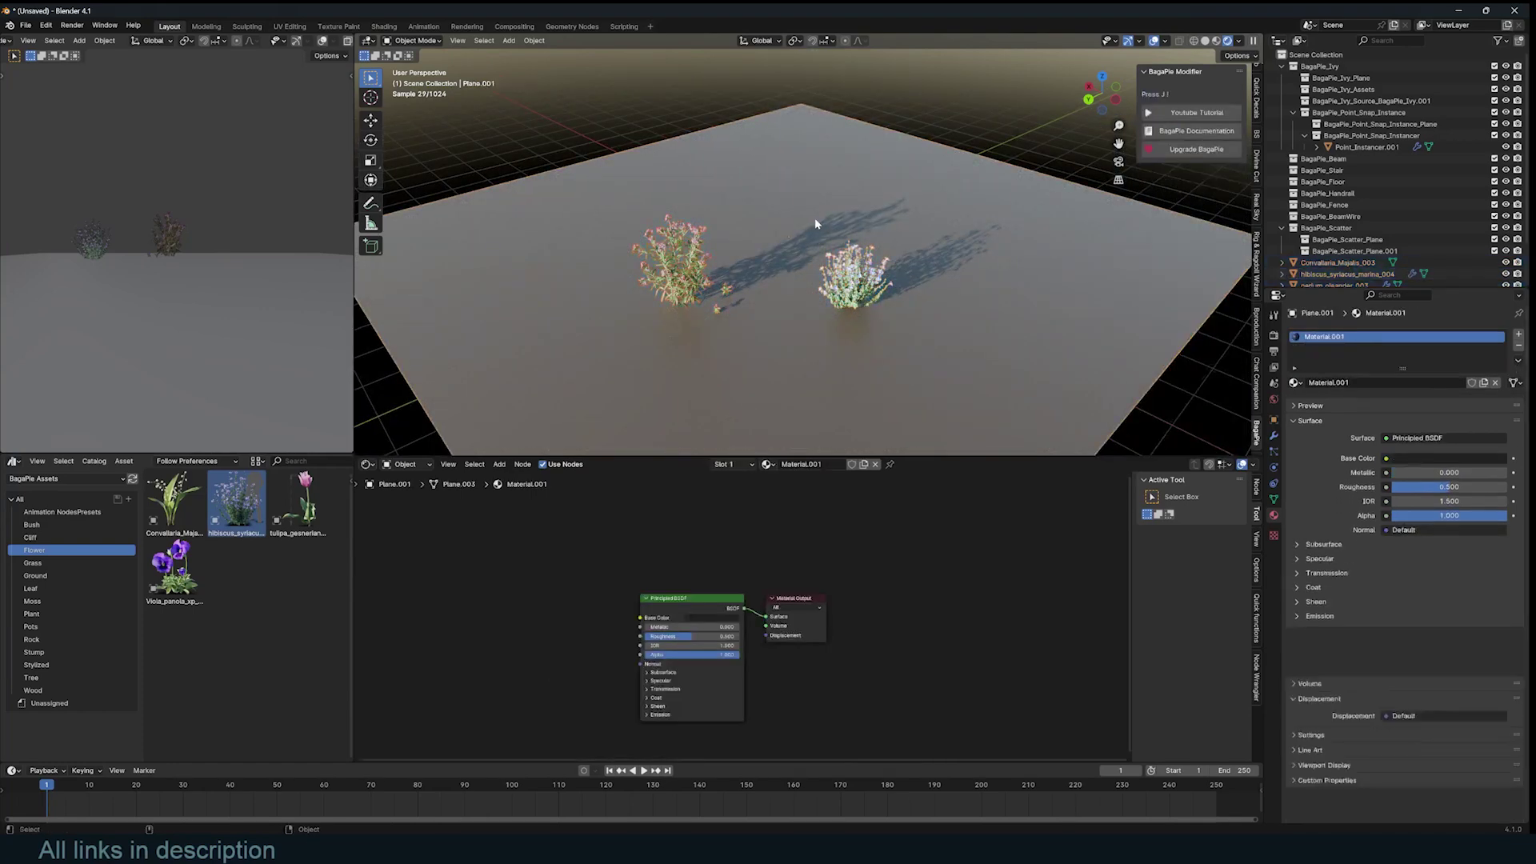
pyautogui.scroll(-3, 833, 183)
pyautogui.press('Tab')
pyautogui.rightClick(834, 183)
pyautogui.click(834, 182)
pyautogui.rightClick(836, 182)
pyautogui.click(836, 182)
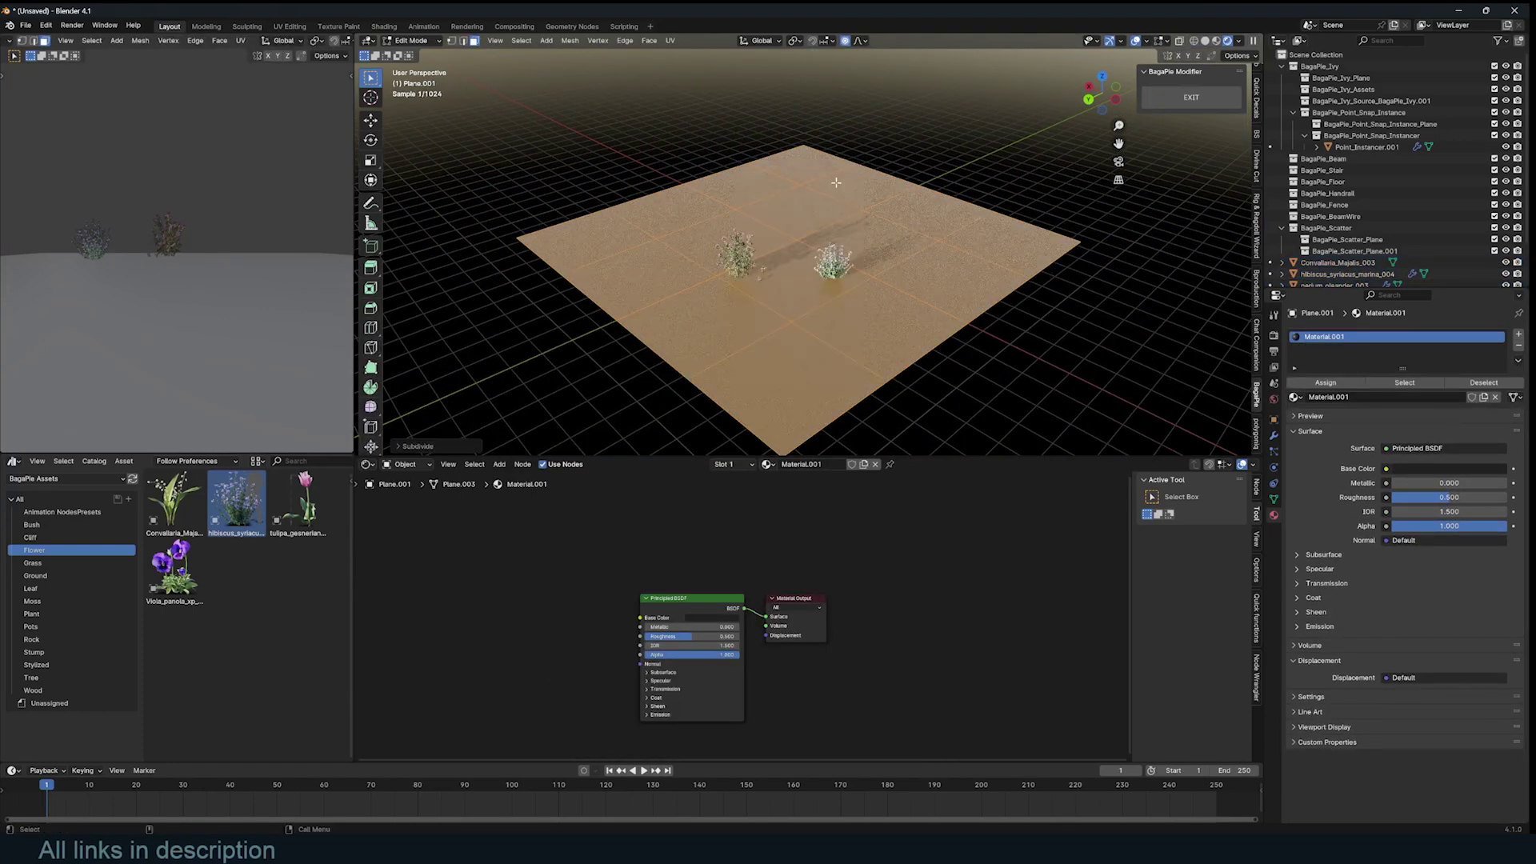
pyautogui.press('Tab')
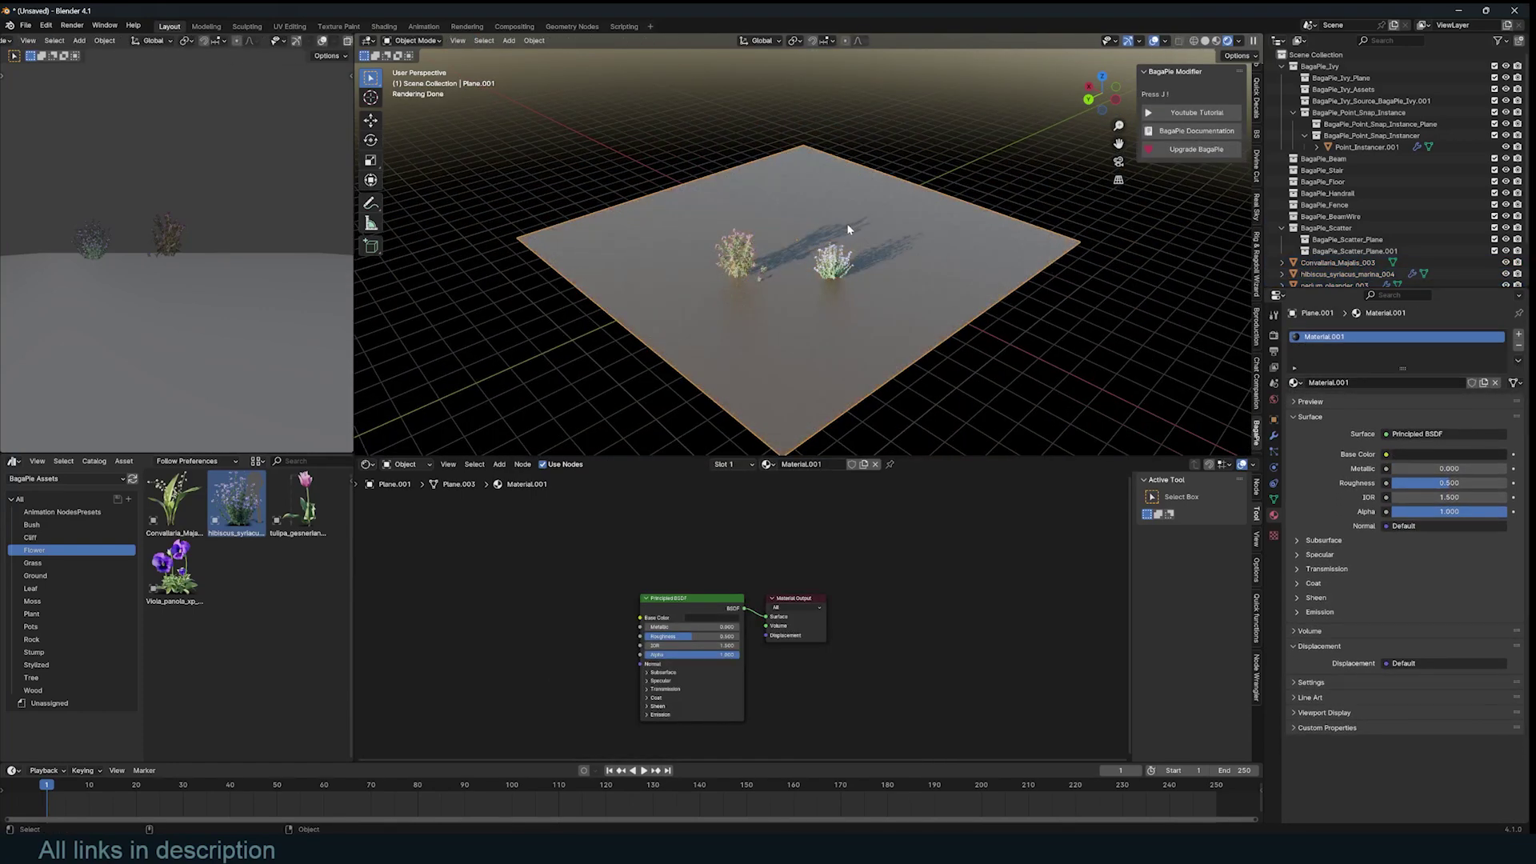
# - Add a BagaPie Displace to the plane with a strength of about -0.09 and a midlevel of 0.487
pyautogui.press('j')
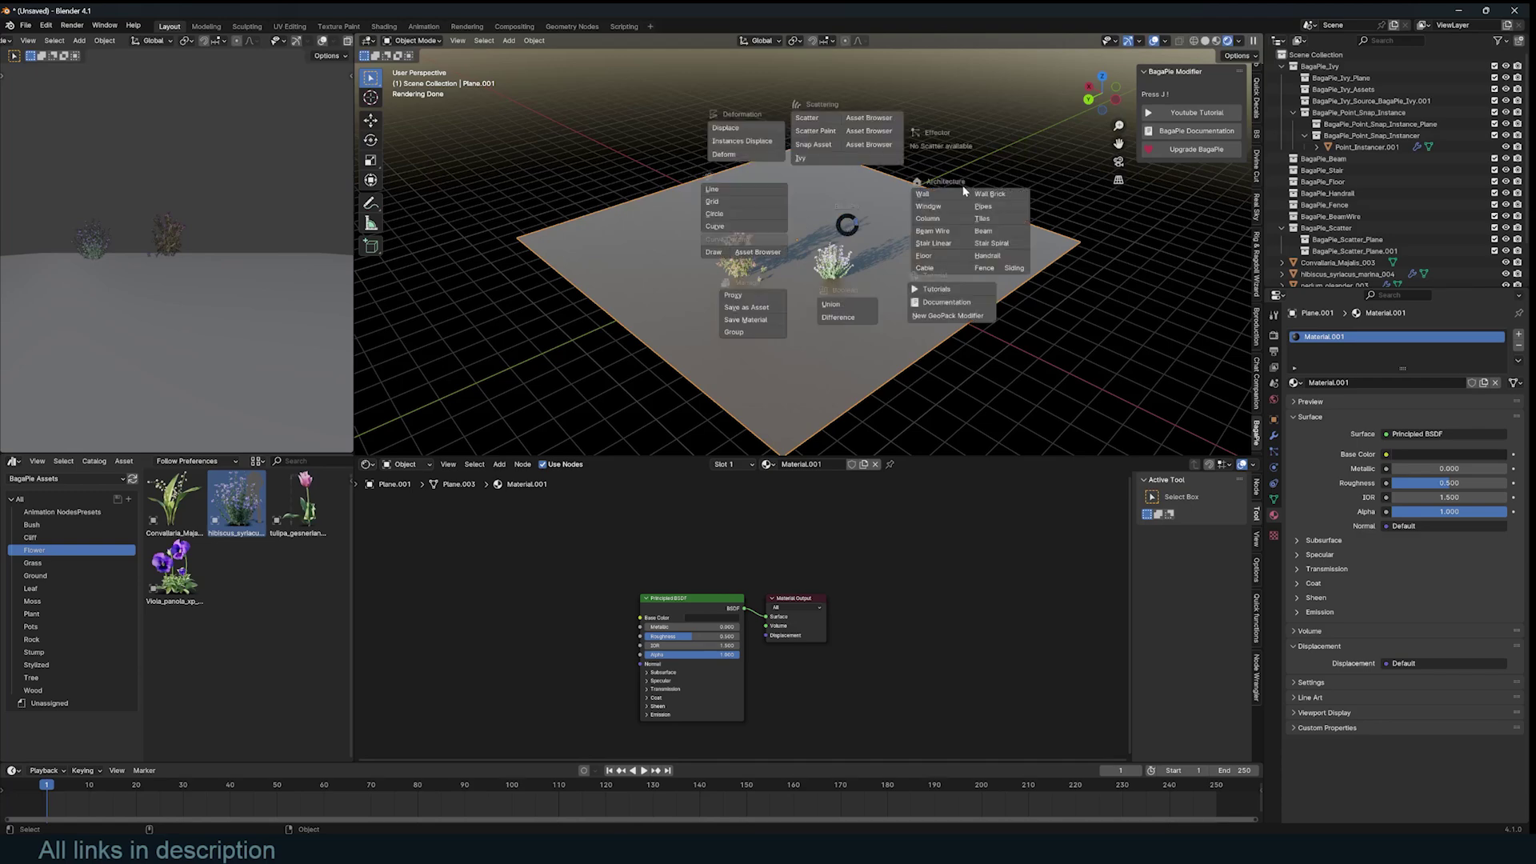
pyautogui.click(748, 134)
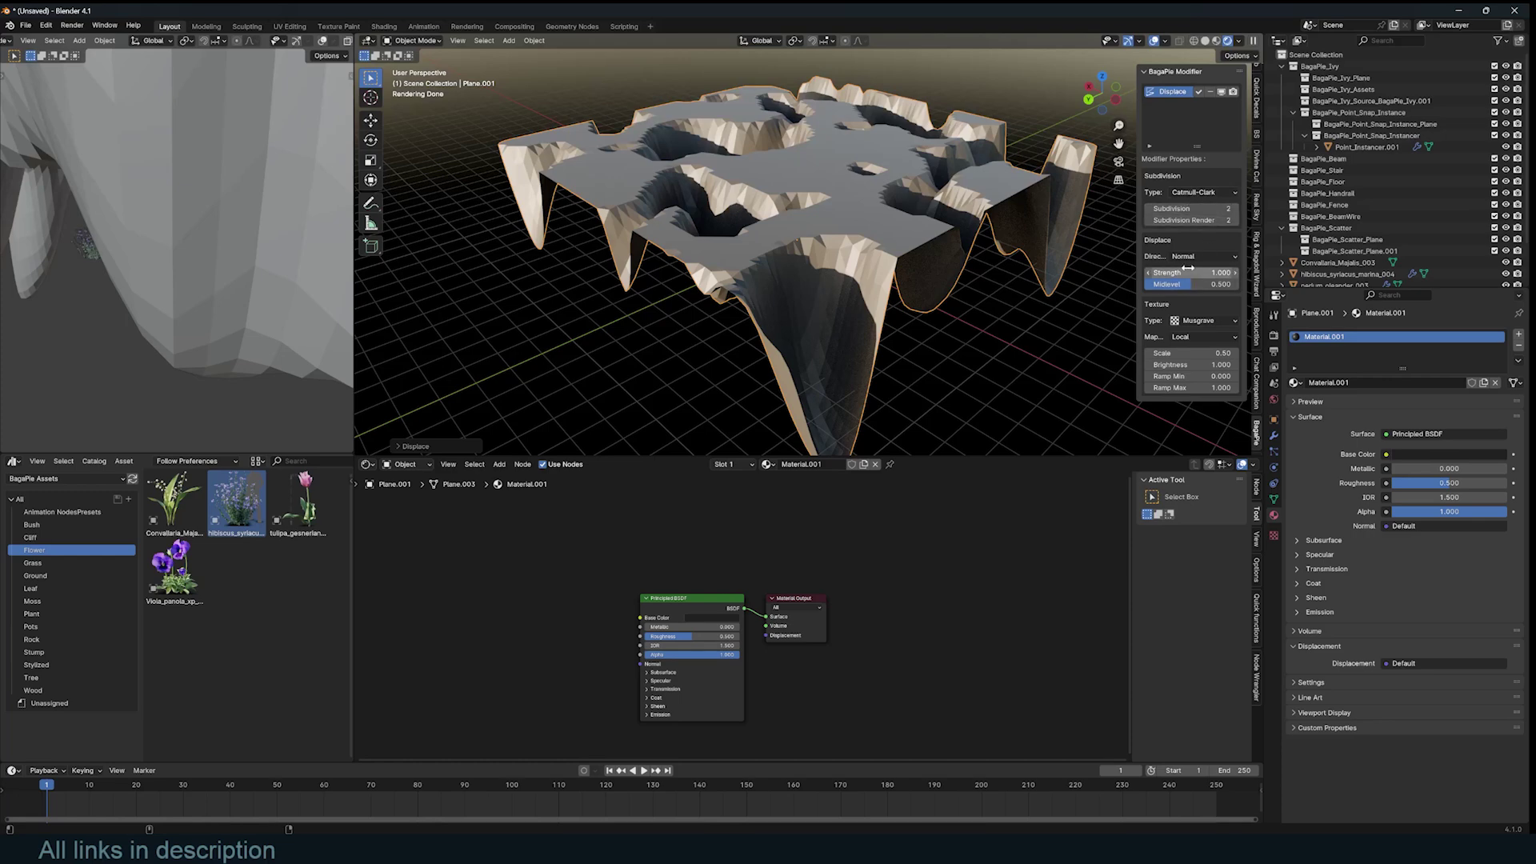
pyautogui.moveTo(1187, 268); pyautogui.dragTo(1207, 306)
# - Set the plane's displacement texture type to Clouds and its scale to 0.51
pyautogui.click(1211, 320)
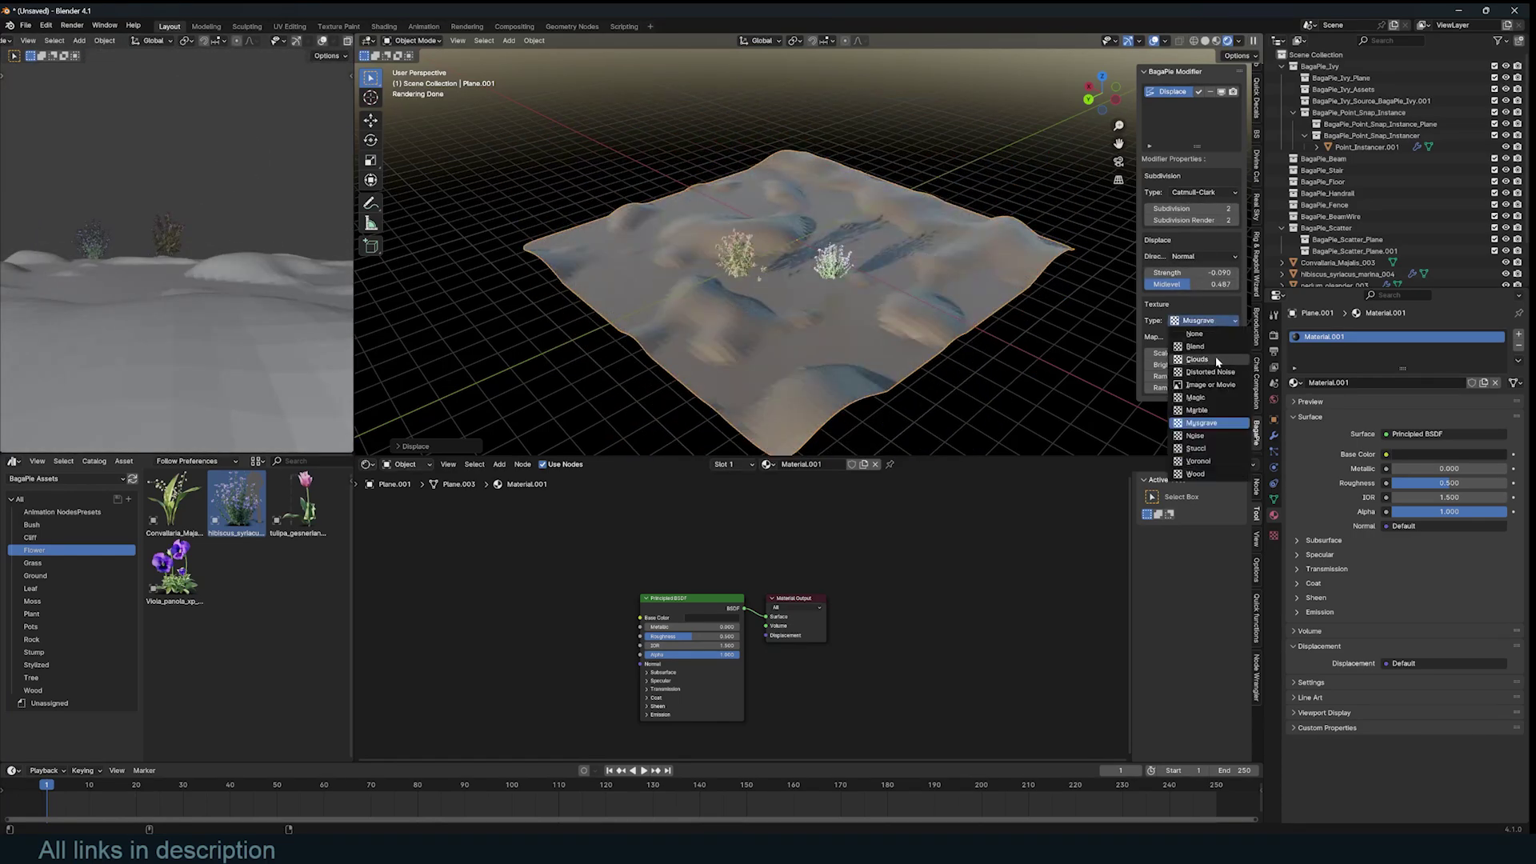
pyautogui.click(1215, 357)
pyautogui.moveTo(1203, 357); pyautogui.dragTo(1209, 357)
# - Scatter the hibiscus, convallaria, viola and nerium oleander over the displaced plane with BagaPie Scatter, using proxies
pyautogui.scroll(5, 883, 304)
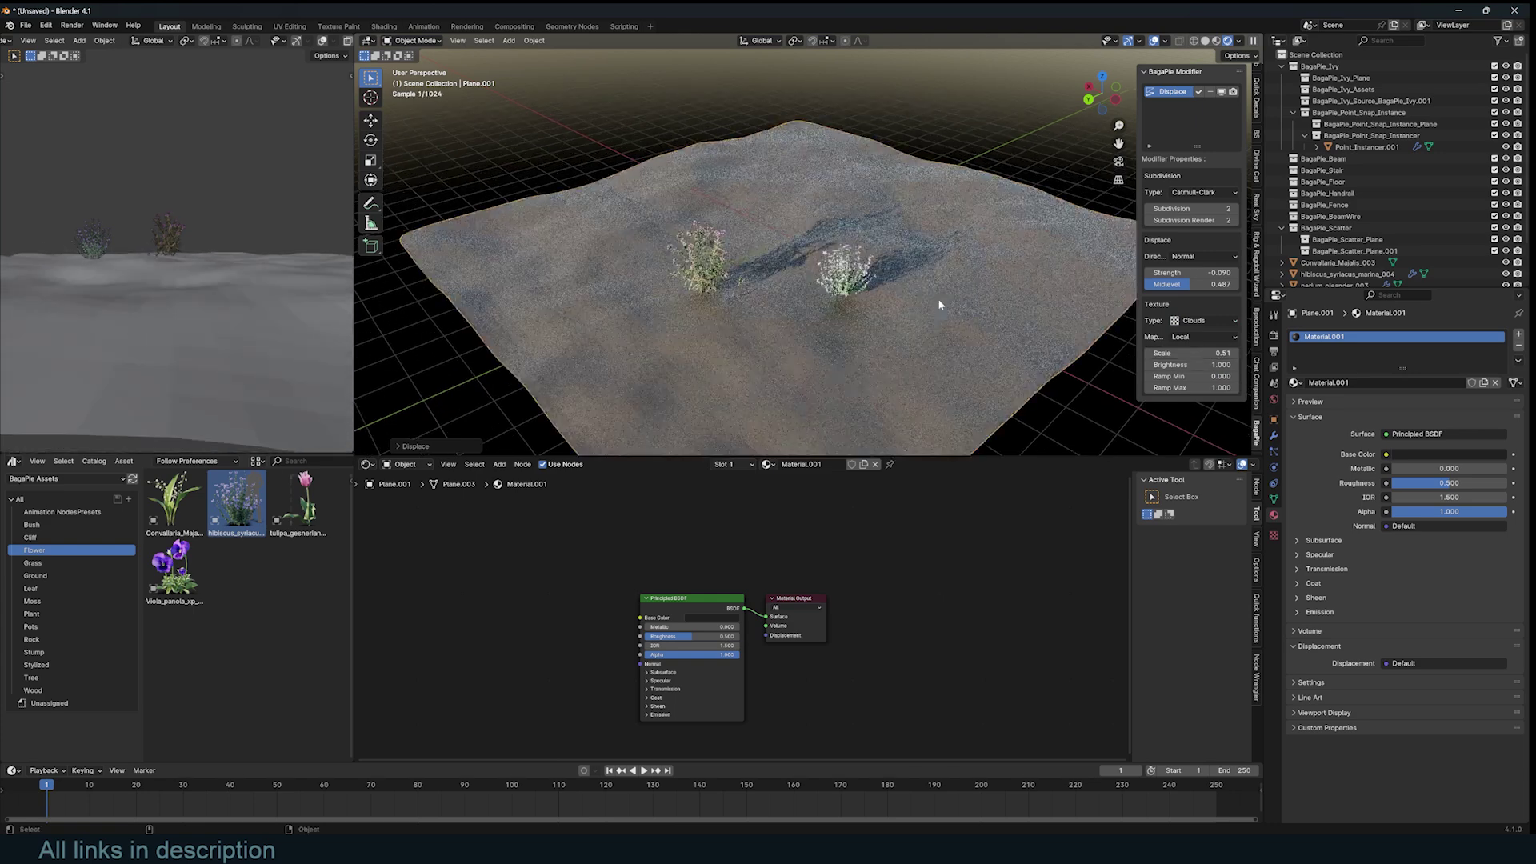
pyautogui.click(864, 292)
pyautogui.keyDown('shift'); pyautogui.click(722, 293); pyautogui.keyUp('shift')
pyautogui.keyDown('shift'); pyautogui.click(716, 307); pyautogui.keyUp('shift')
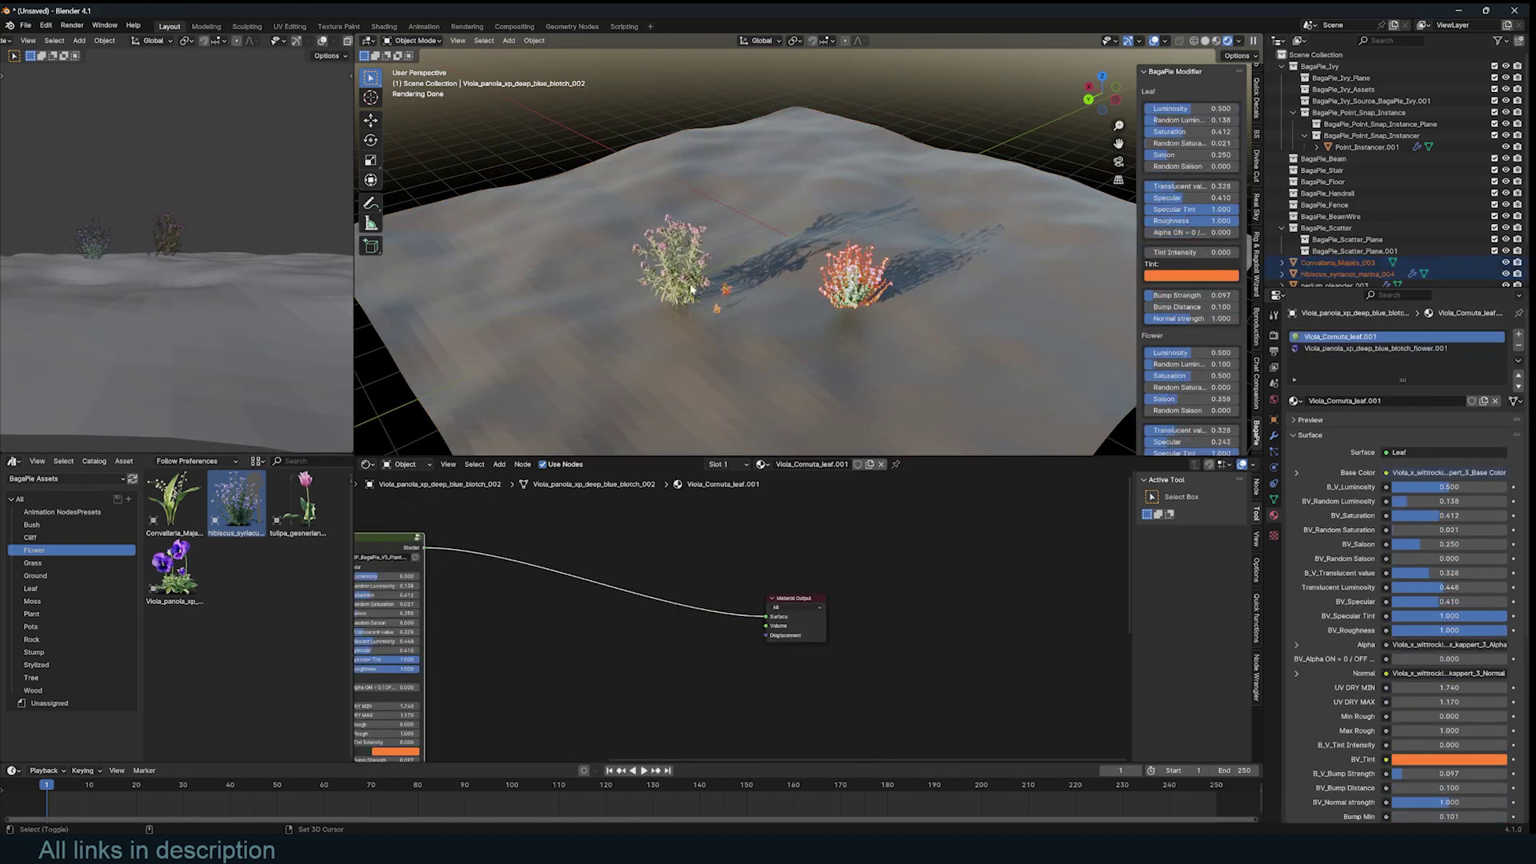
pyautogui.keyDown('shift'); pyautogui.click(694, 276); pyautogui.keyUp('shift')
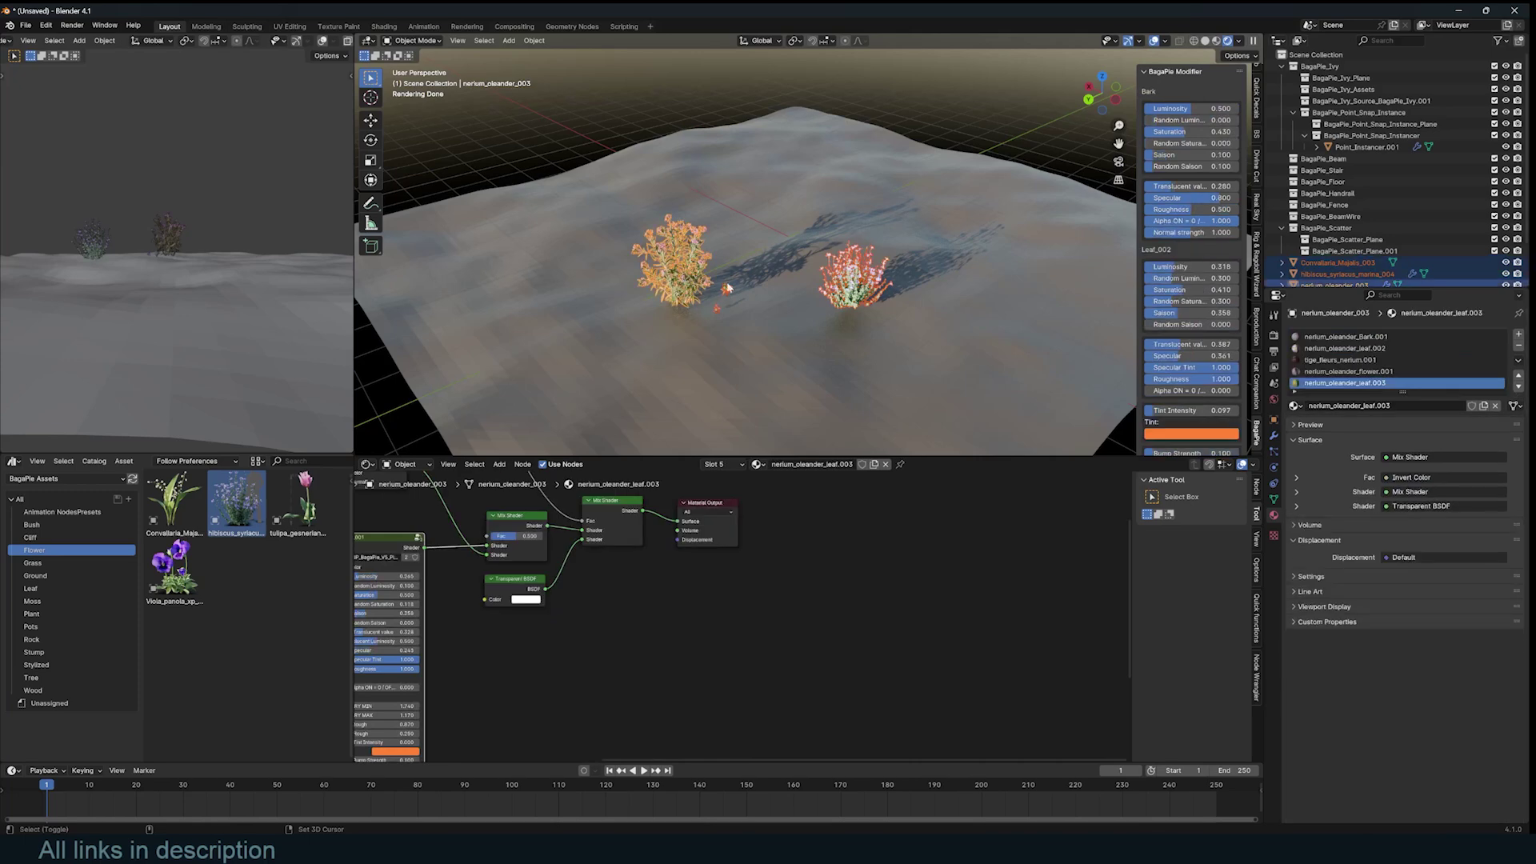
pyautogui.keyDown('shift'); pyautogui.click(928, 214); pyautogui.keyUp('shift')
pyautogui.press('j')
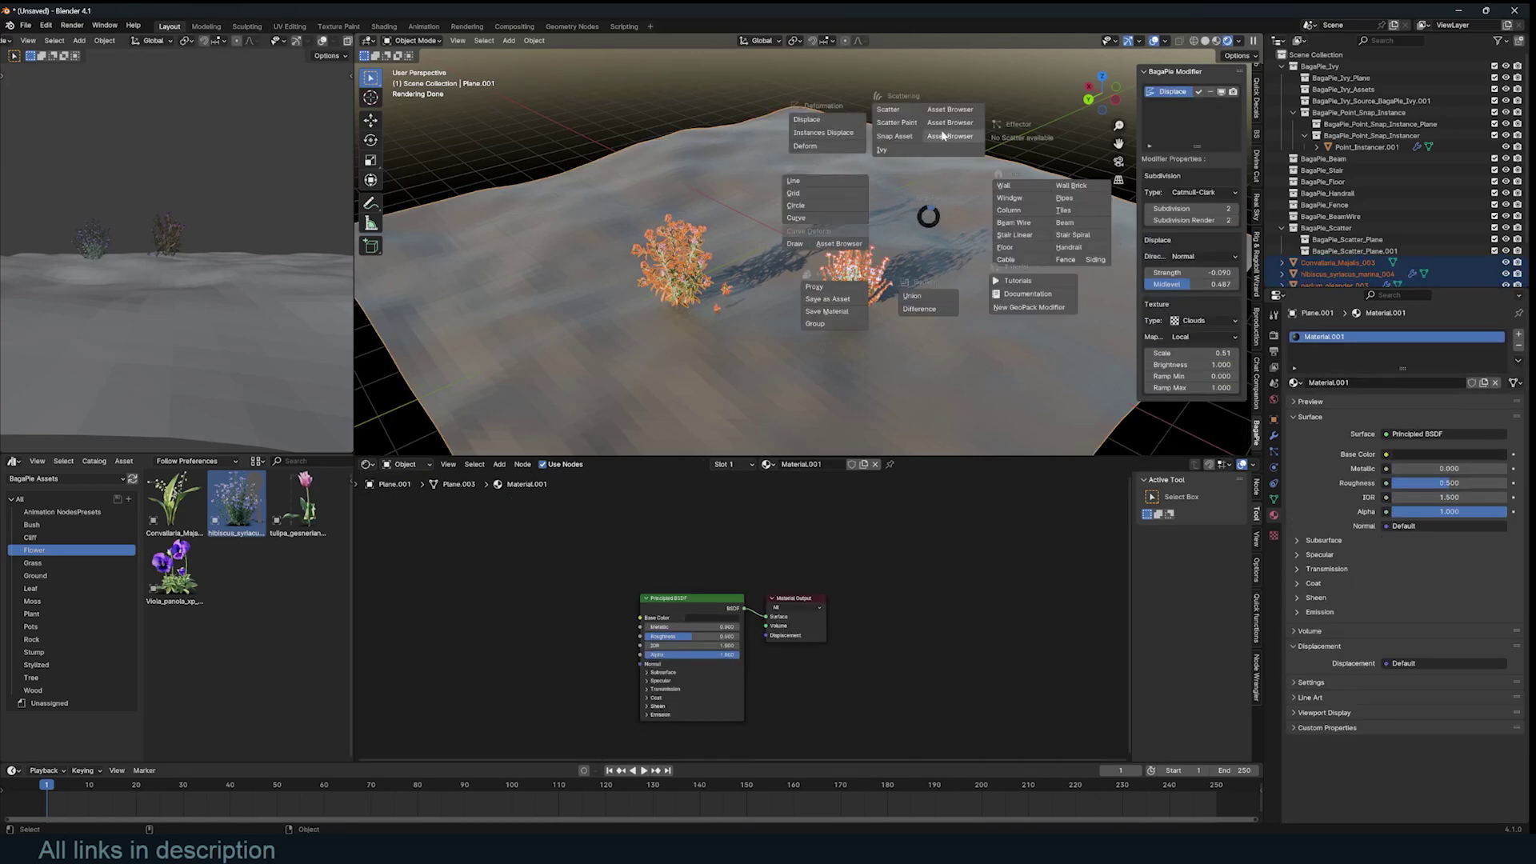
pyautogui.click(907, 113)
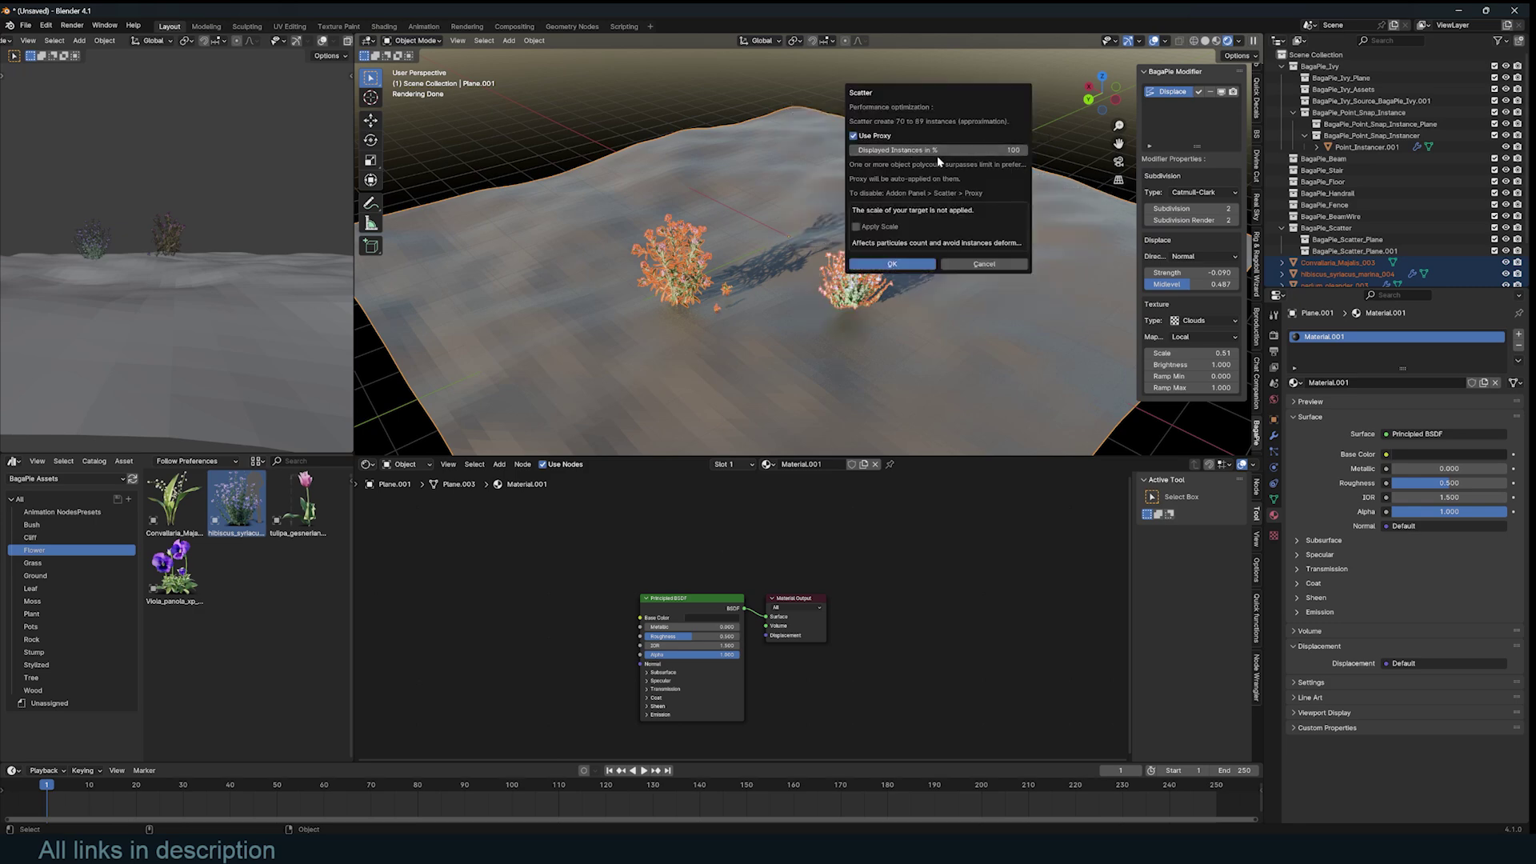
pyautogui.click(892, 264)
# - Display the scattered plants as full meshes instead of proxies in the viewport and raise the layer's Density Max to 19.900
pyautogui.scroll(-2, 762, 232)
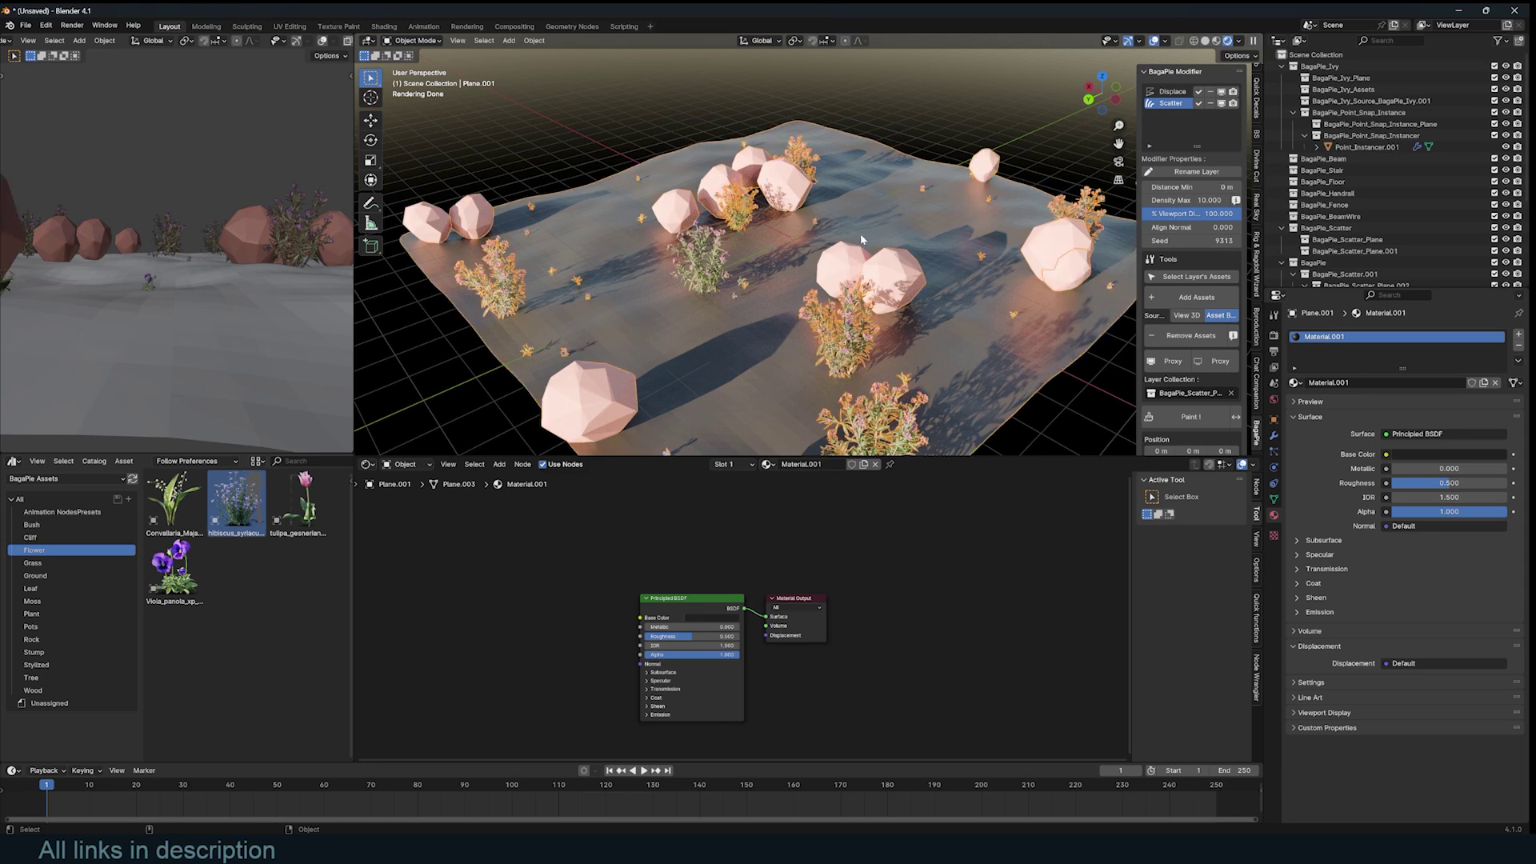
pyautogui.click(1187, 363)
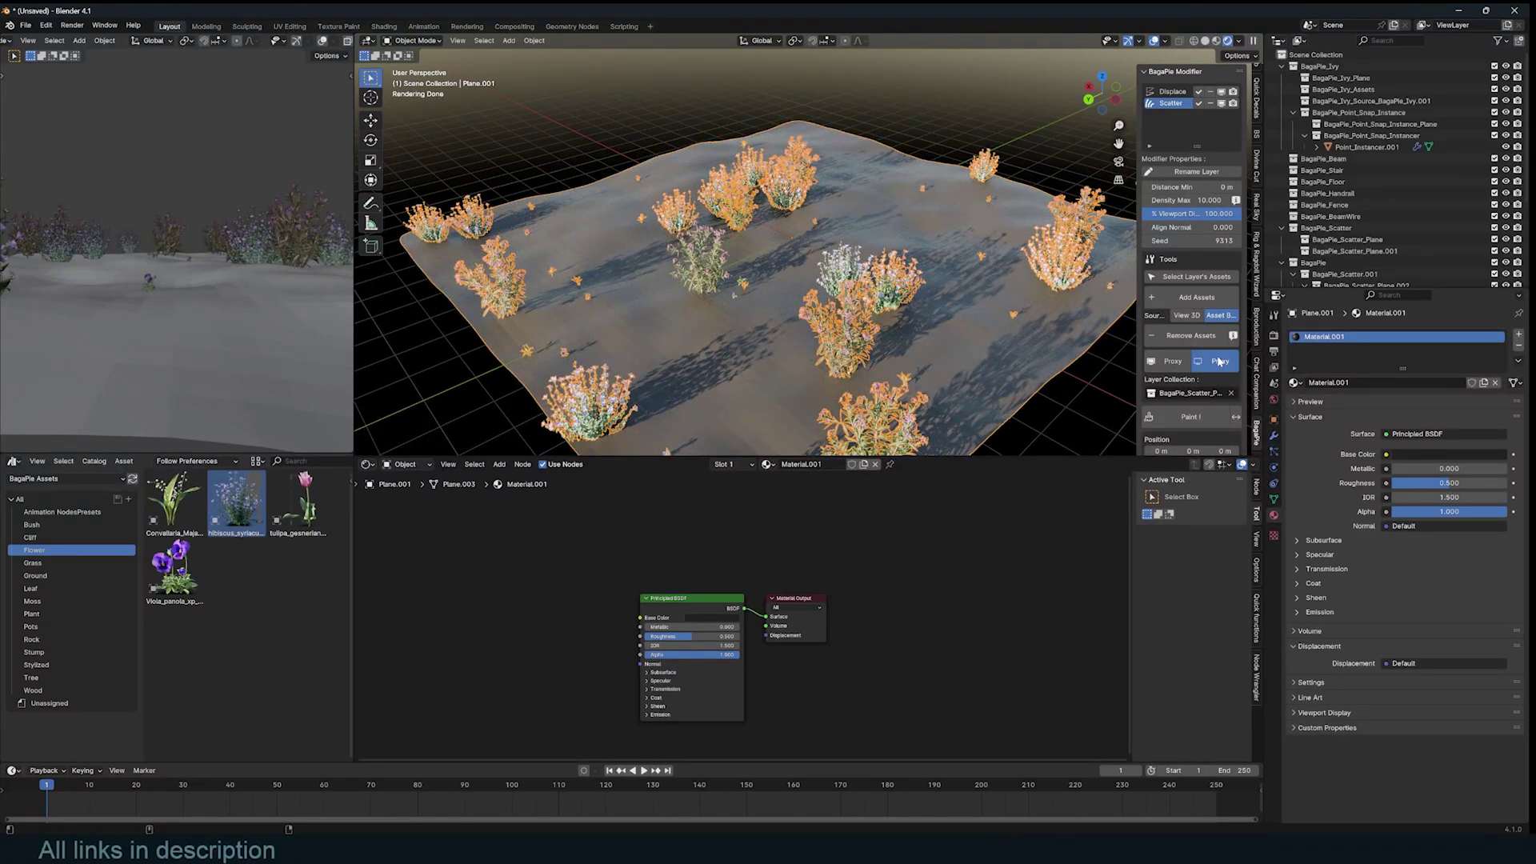
pyautogui.click(1209, 362)
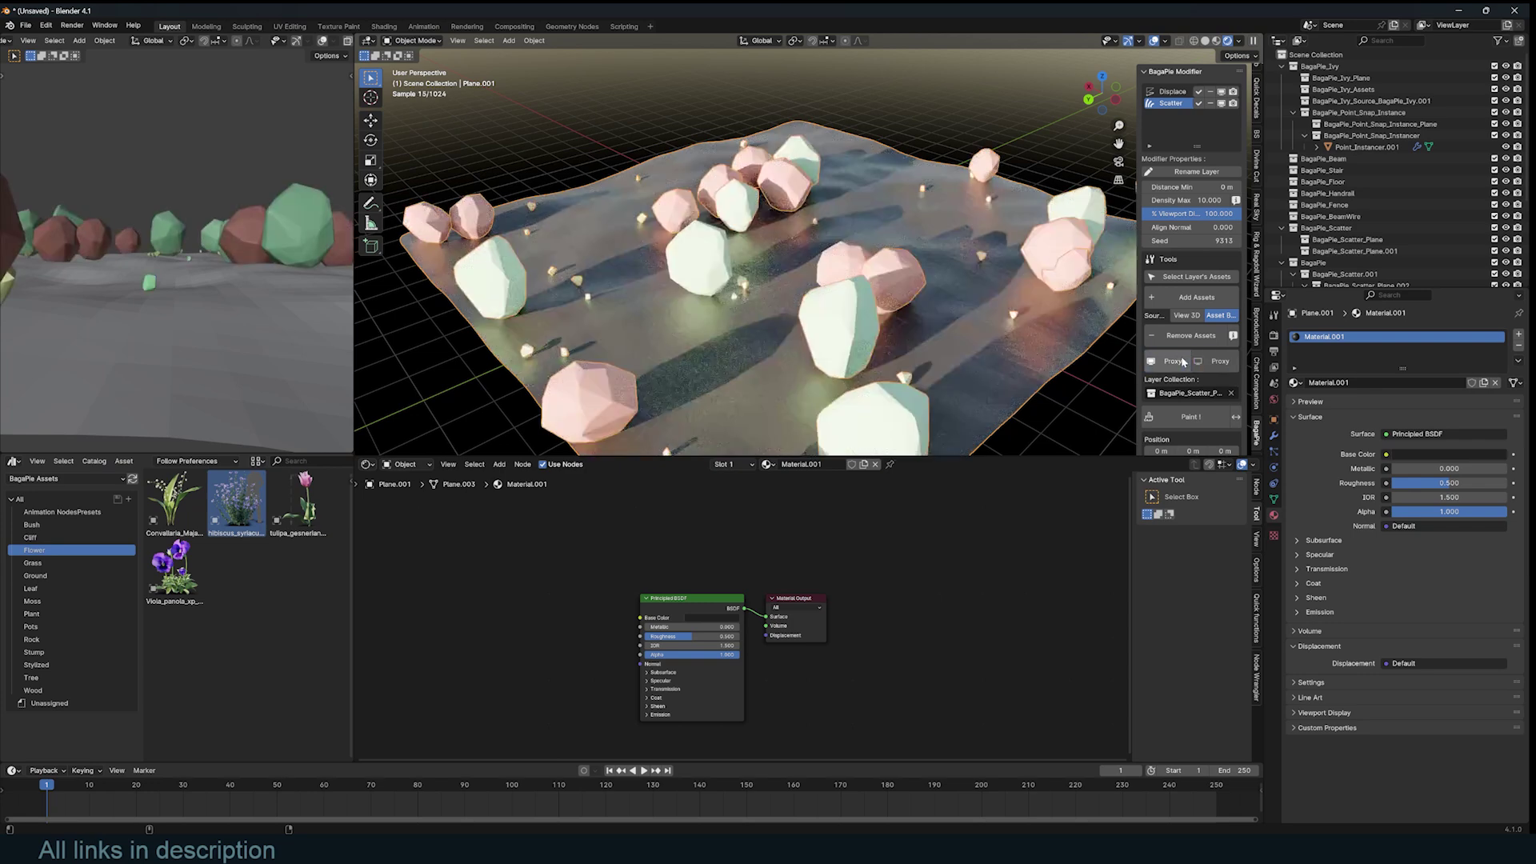
pyautogui.click(1202, 361)
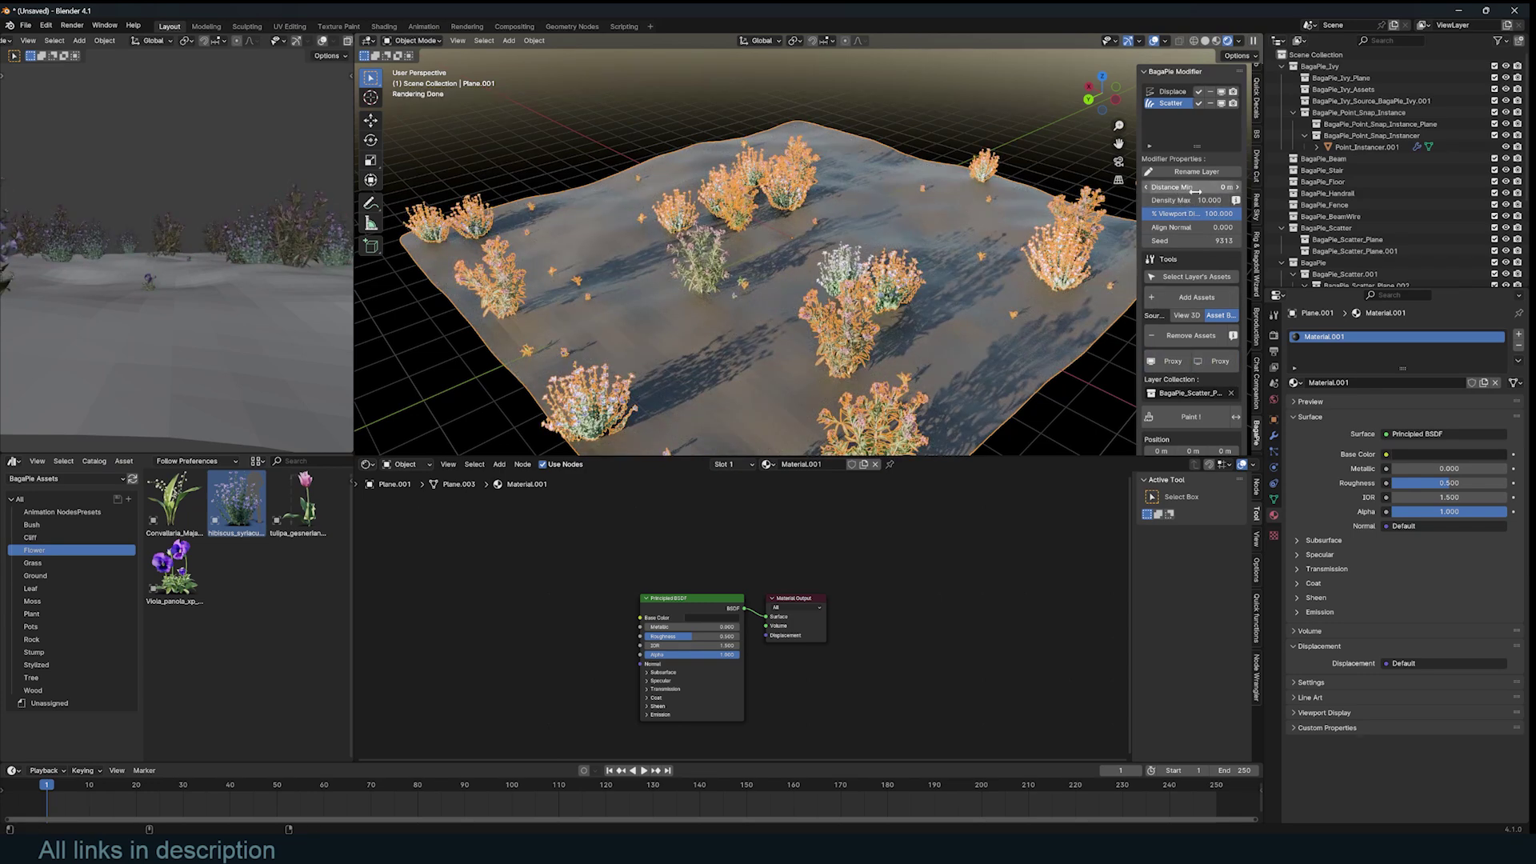
pyautogui.moveTo(1195, 200); pyautogui.dragTo(1272, 200)
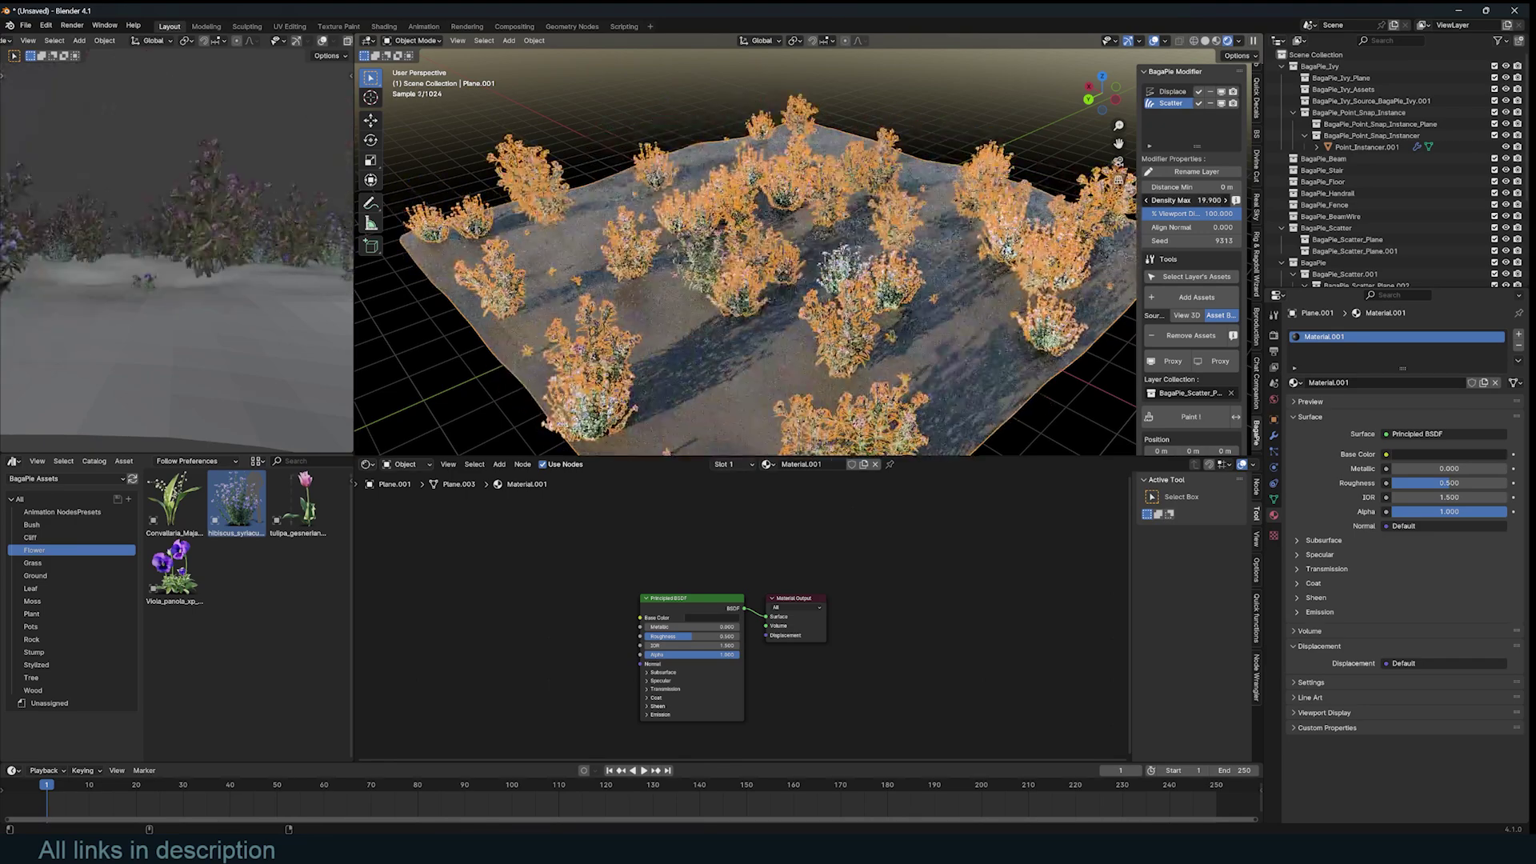
# - Place the Grass_045 asset from the Grass category on the plane and scatter it over the surface as a second layer
pyautogui.scroll(-5, 1184, 280)
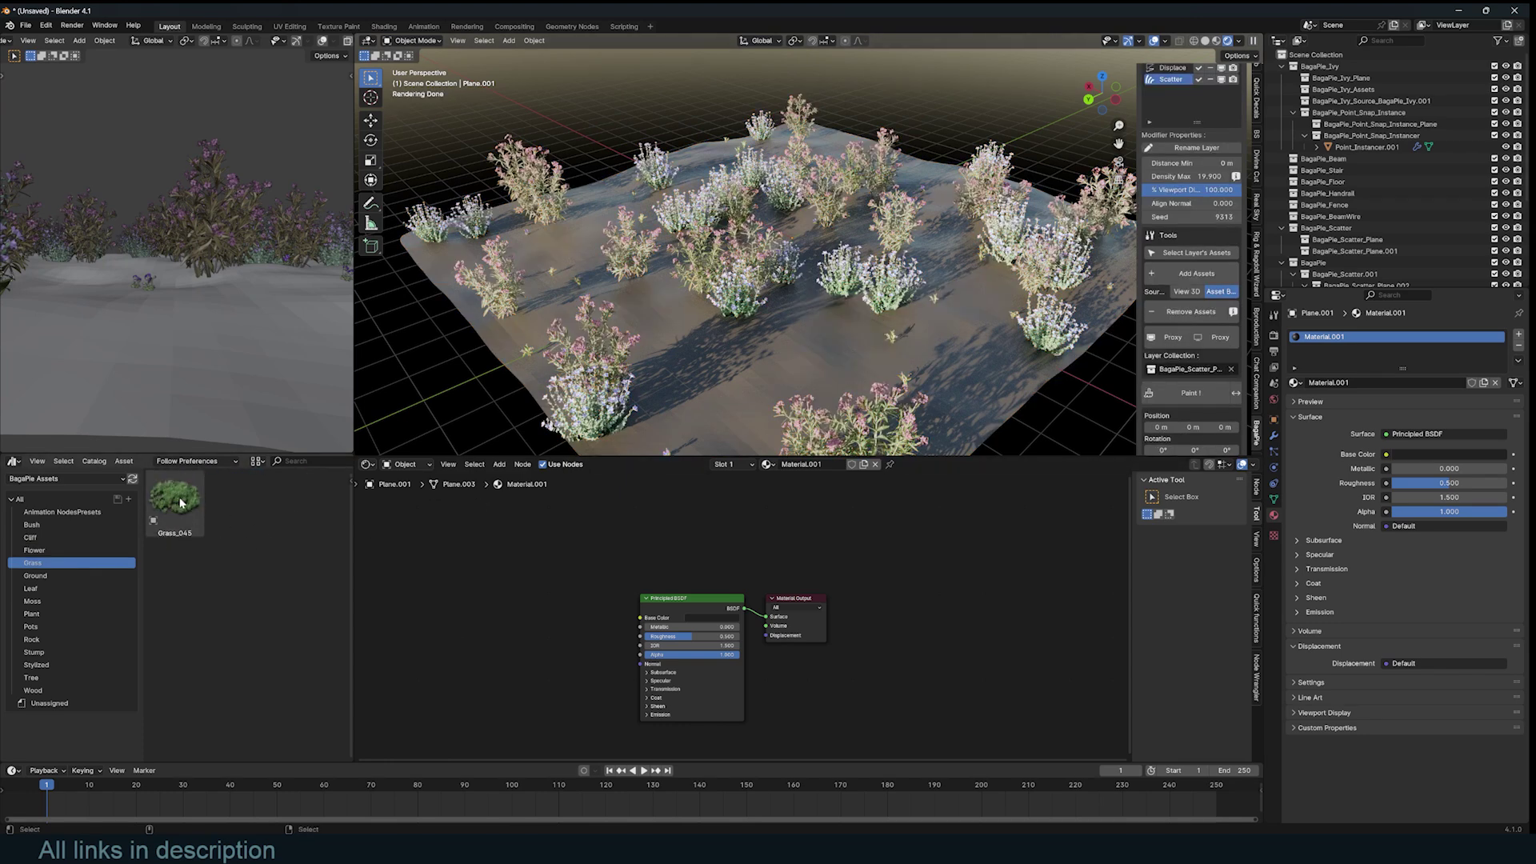
pyautogui.moveTo(183, 503); pyautogui.dragTo(724, 402)
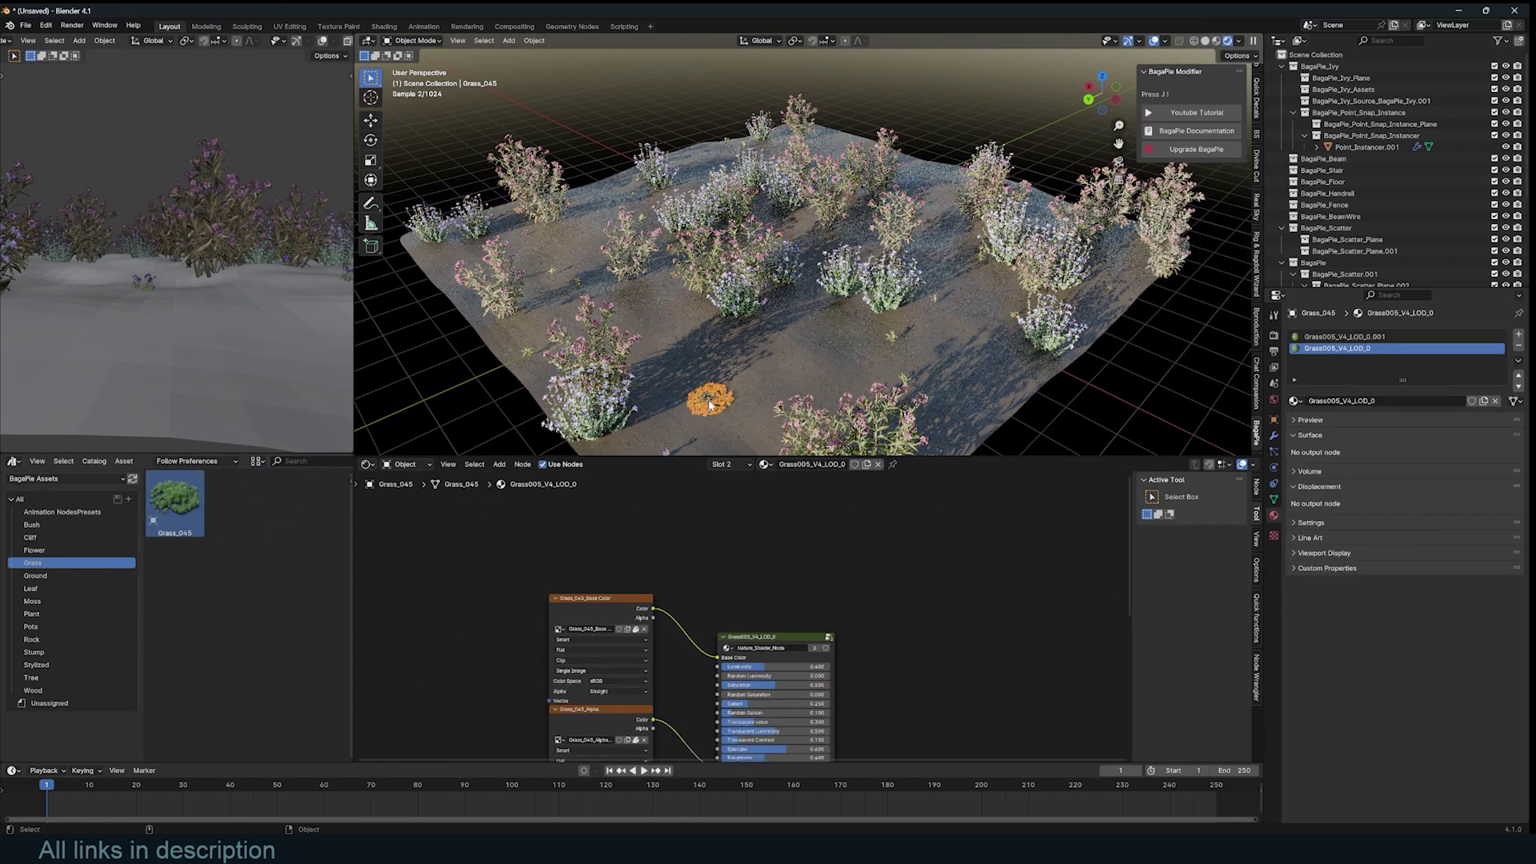
pyautogui.click(770, 389)
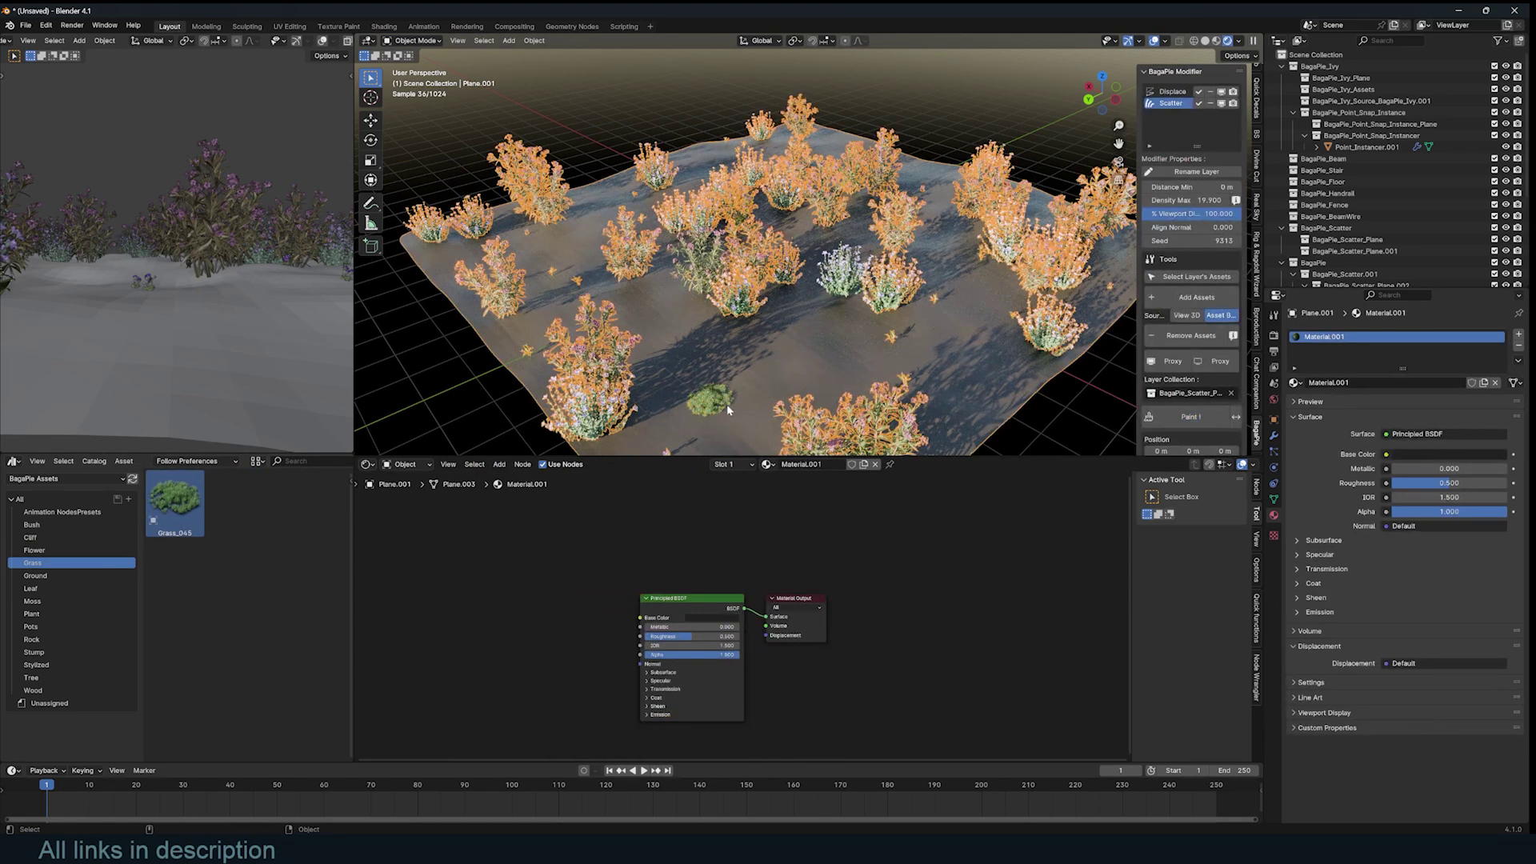
pyautogui.click(724, 404)
pyautogui.click(790, 363)
pyautogui.press('j')
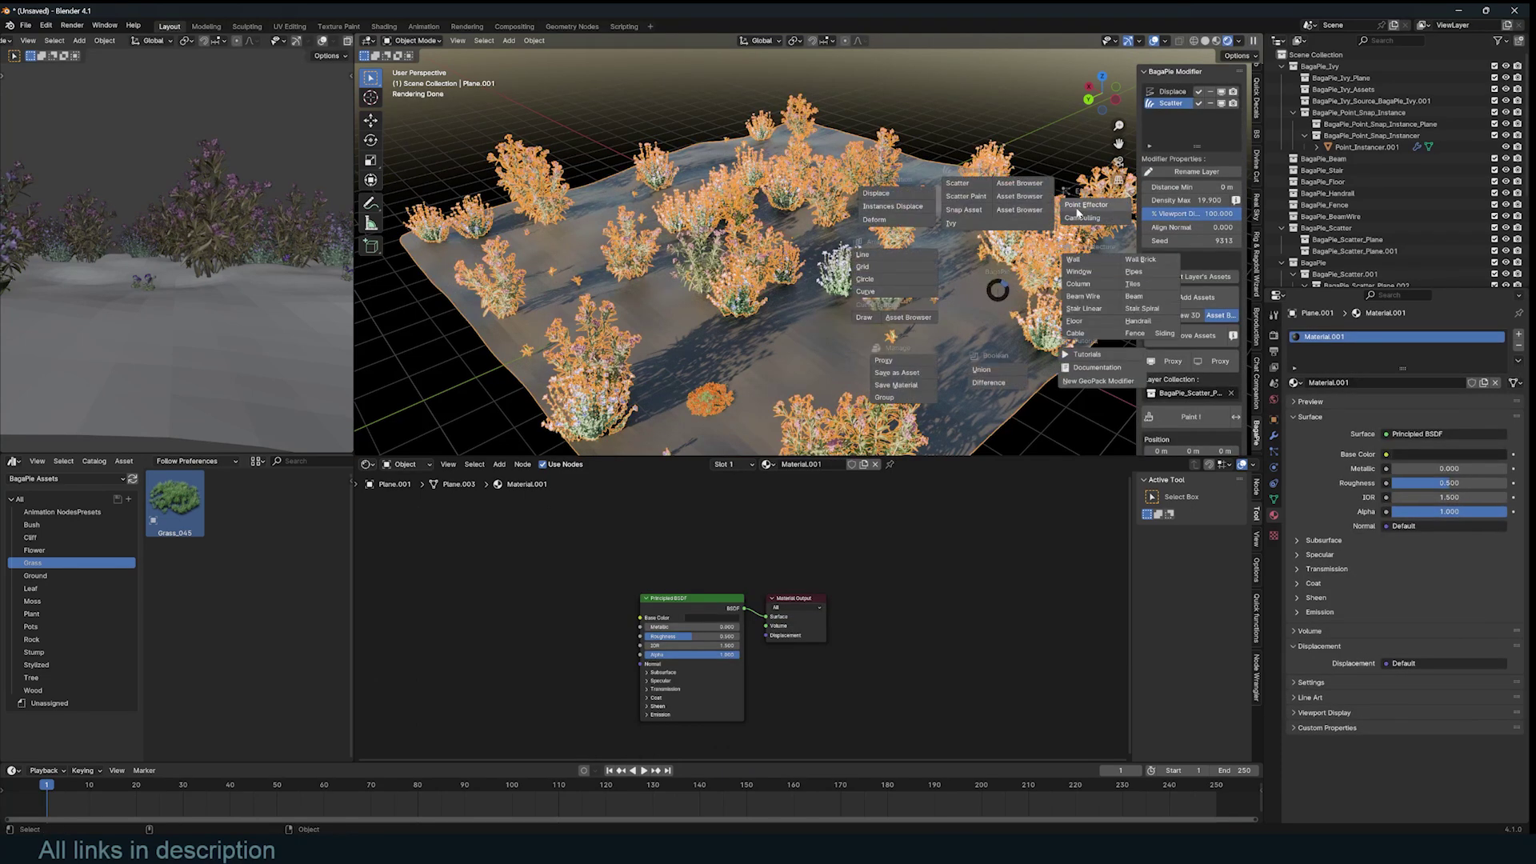
pyautogui.click(976, 184)
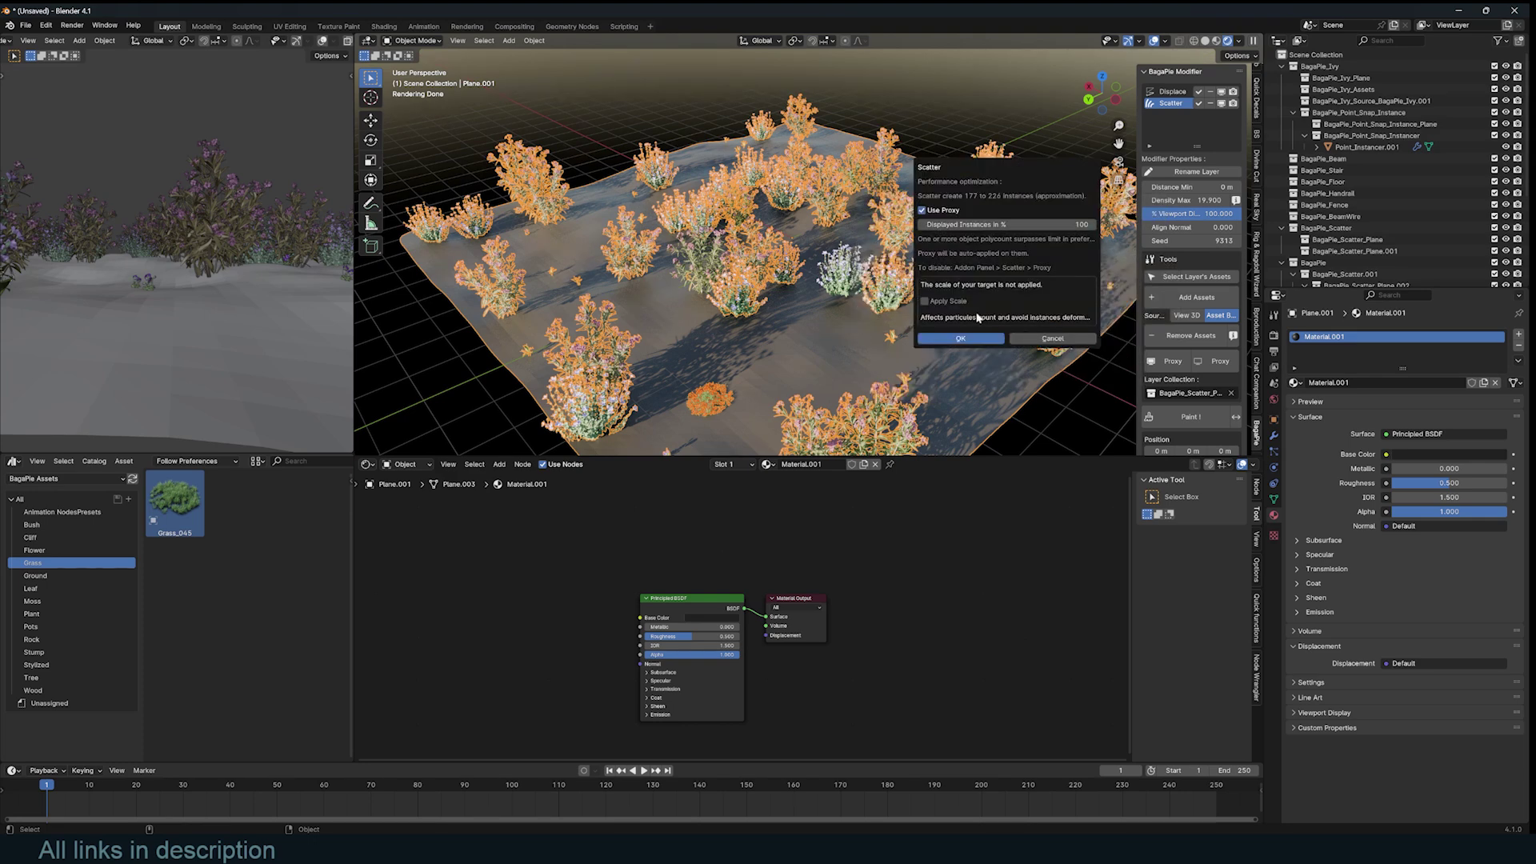
pyautogui.press('Return')
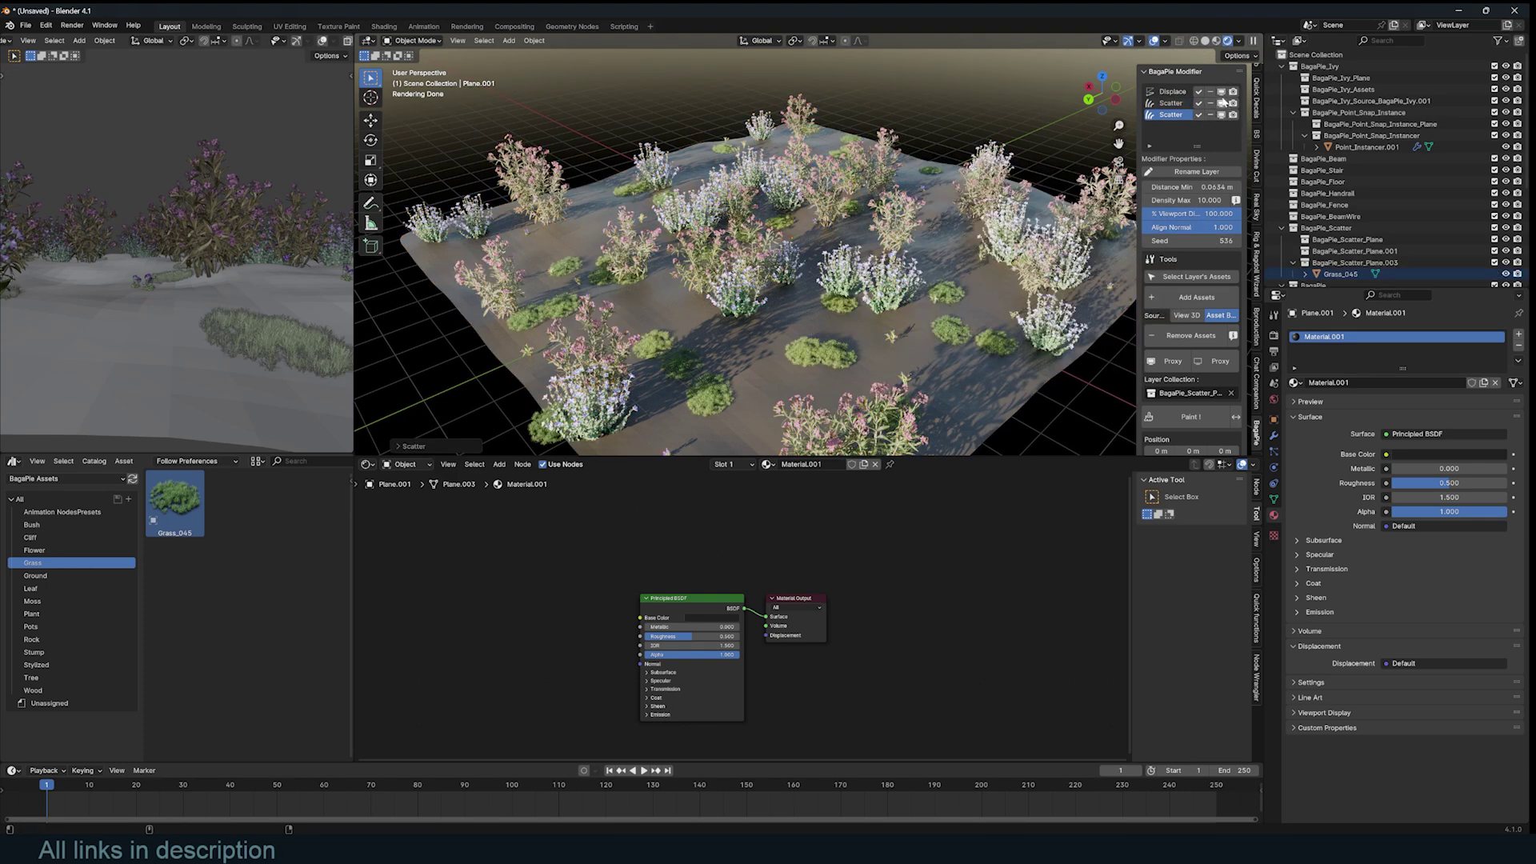
# - Hide the displacement and the plant scatter in the viewport, and set the grass scatter's Distance Min to 0 m and Density Max to 165.100
pyautogui.click(1224, 102)
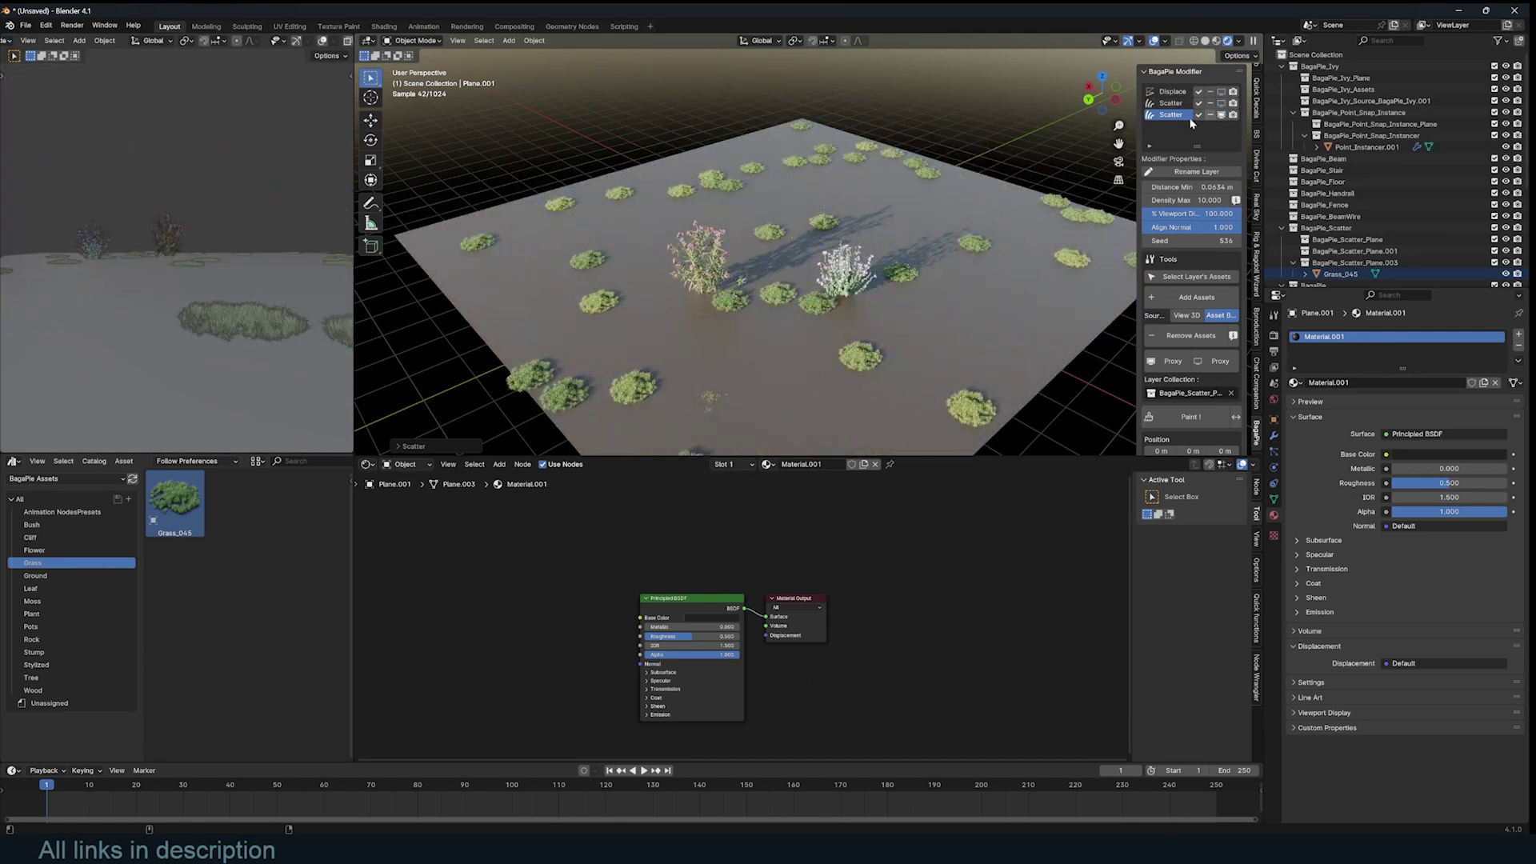
pyautogui.click(1173, 116)
pyautogui.moveTo(1200, 186); pyautogui.dragTo(1272, 200)
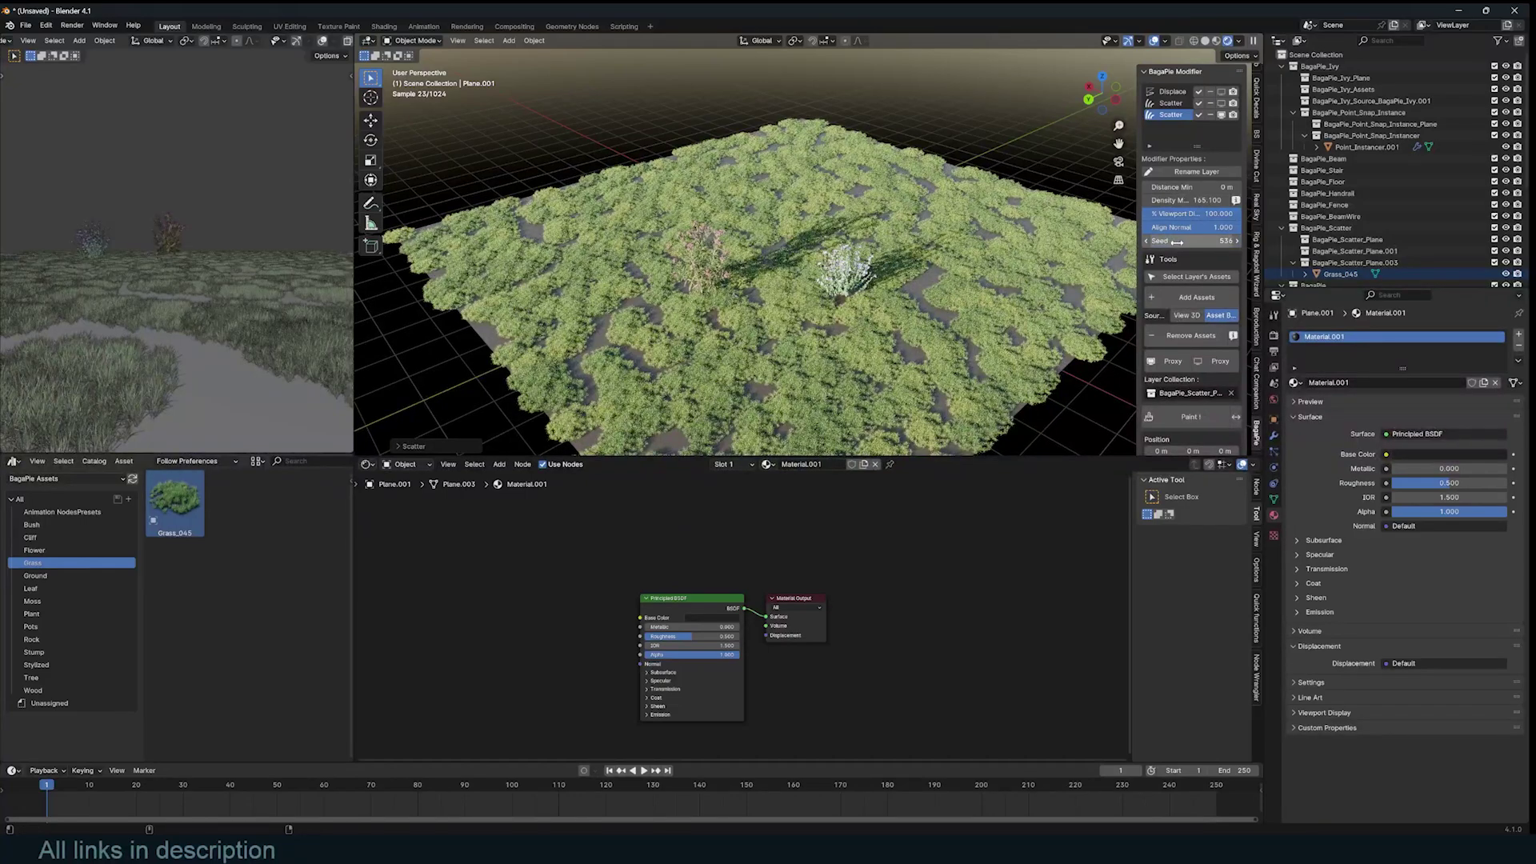
# - Show the plane's displacement and plant scatter layer in the viewport again
pyautogui.click(1220, 91)
pyautogui.click(1220, 91)
pyautogui.click(1220, 103)
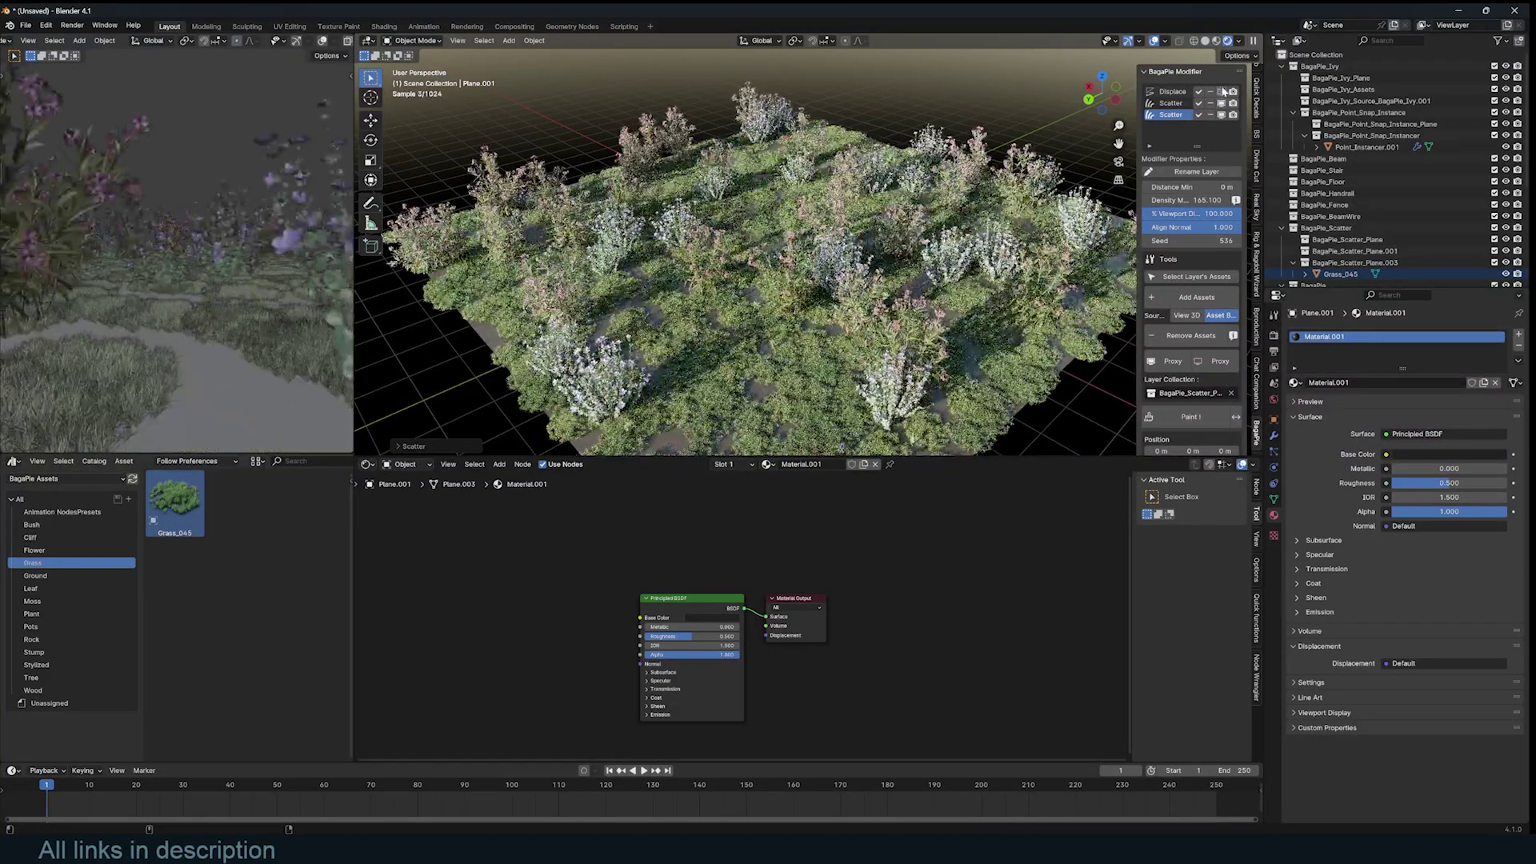
pyautogui.click(1222, 92)
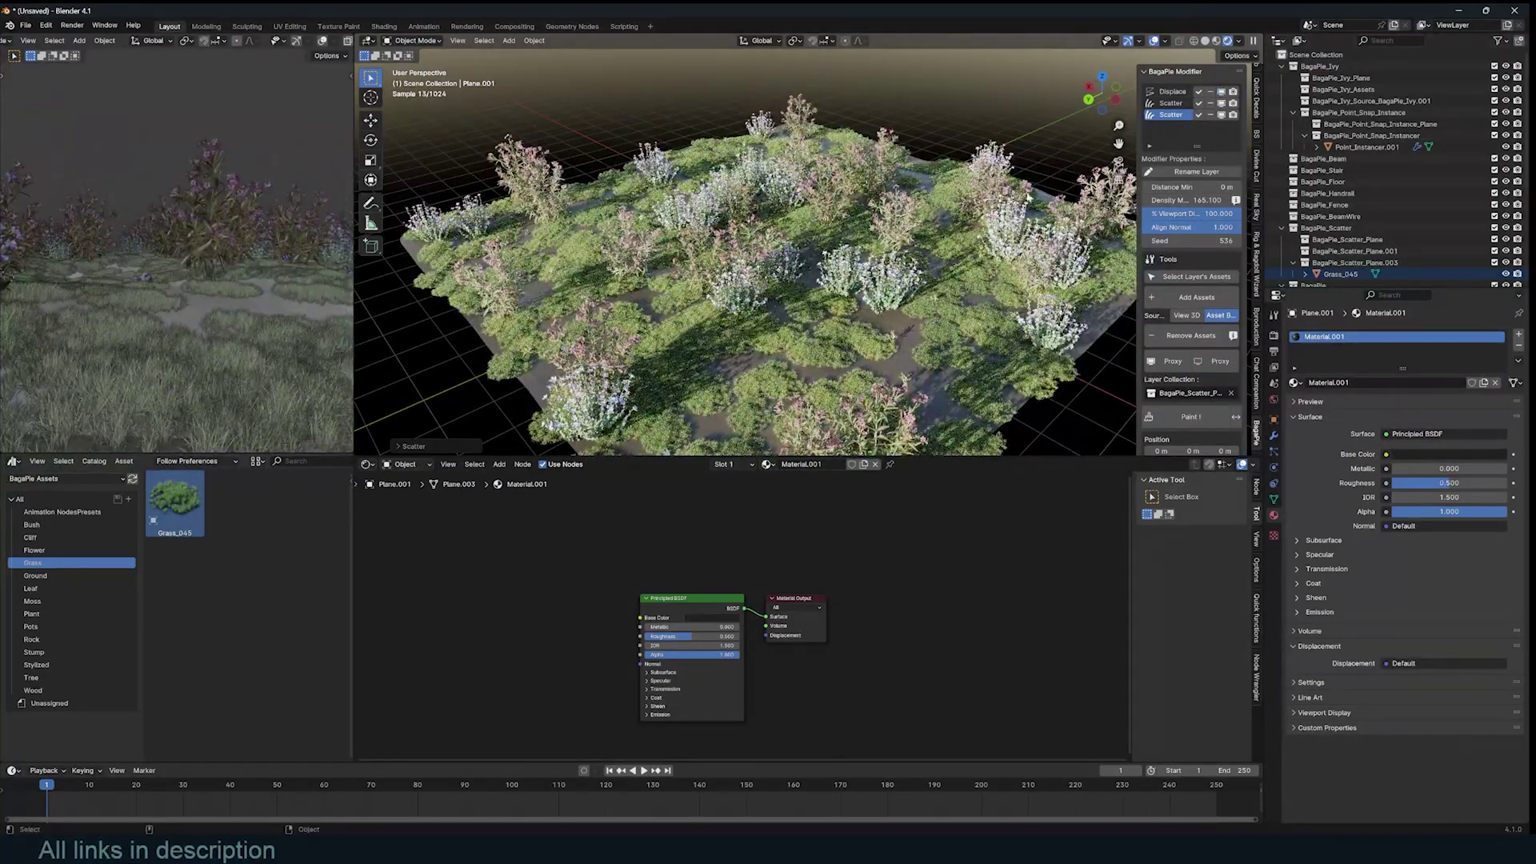
# - Examine the scattered grass and flowers on the terrain and the BagaPie tool categories without choosing one
pyautogui.click(975, 246)
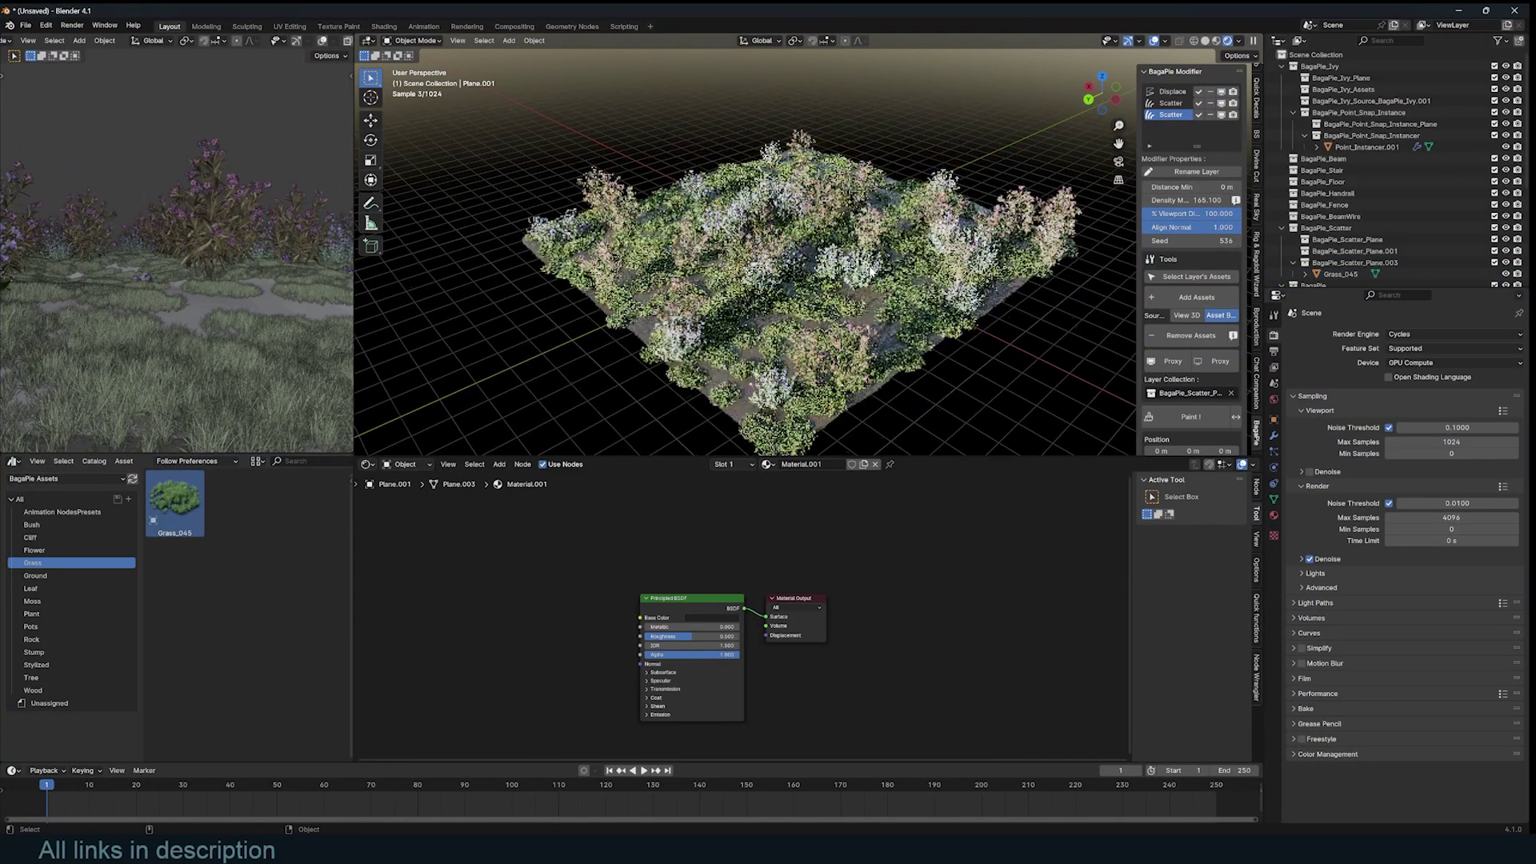
pyautogui.scroll(2, 746, 252)
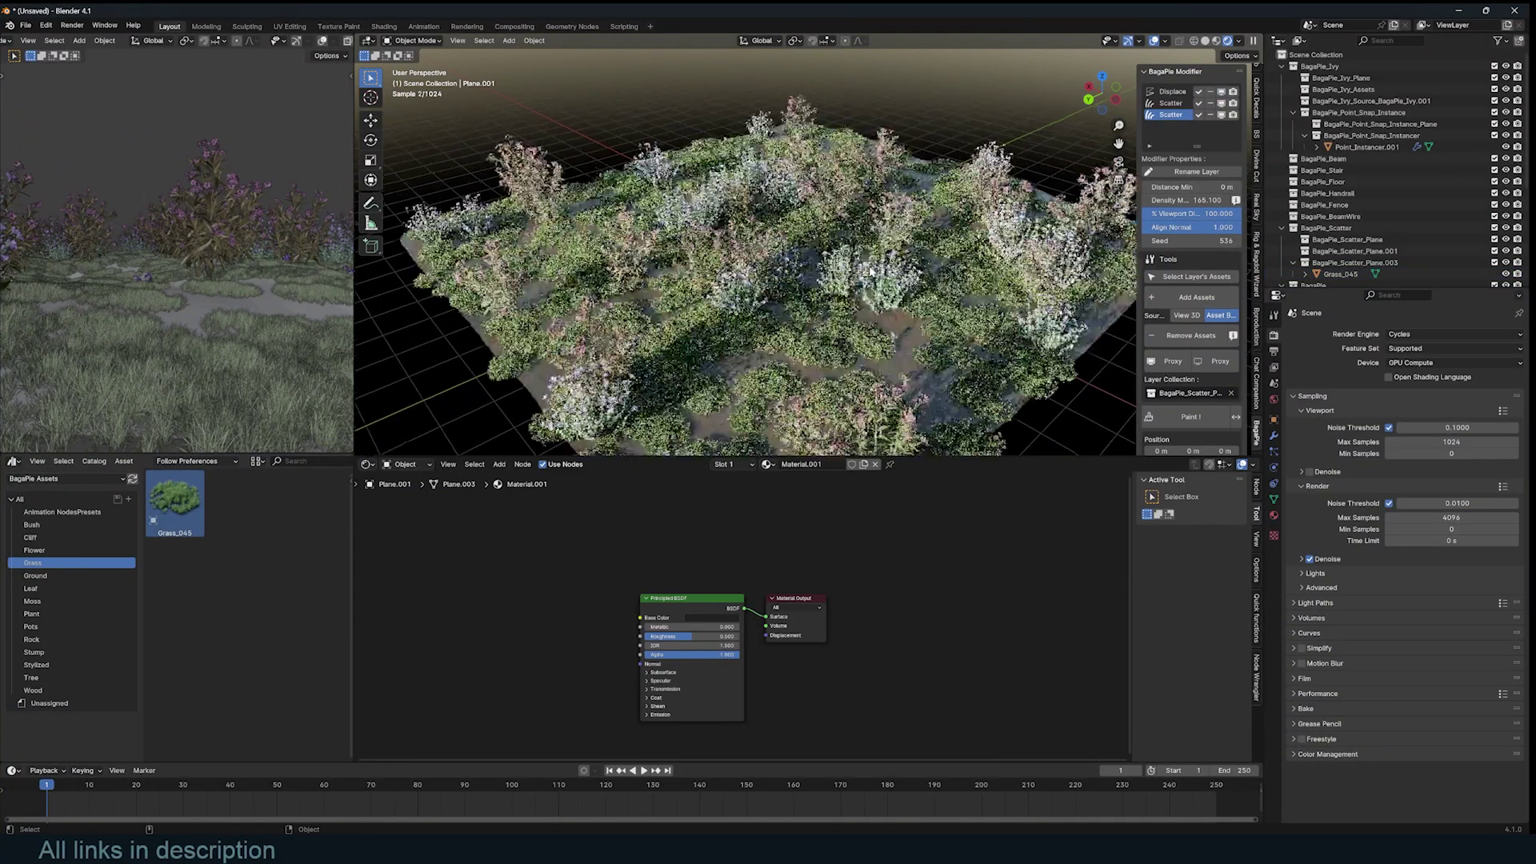
pyautogui.click(885, 302)
pyautogui.scroll(-2, 885, 303)
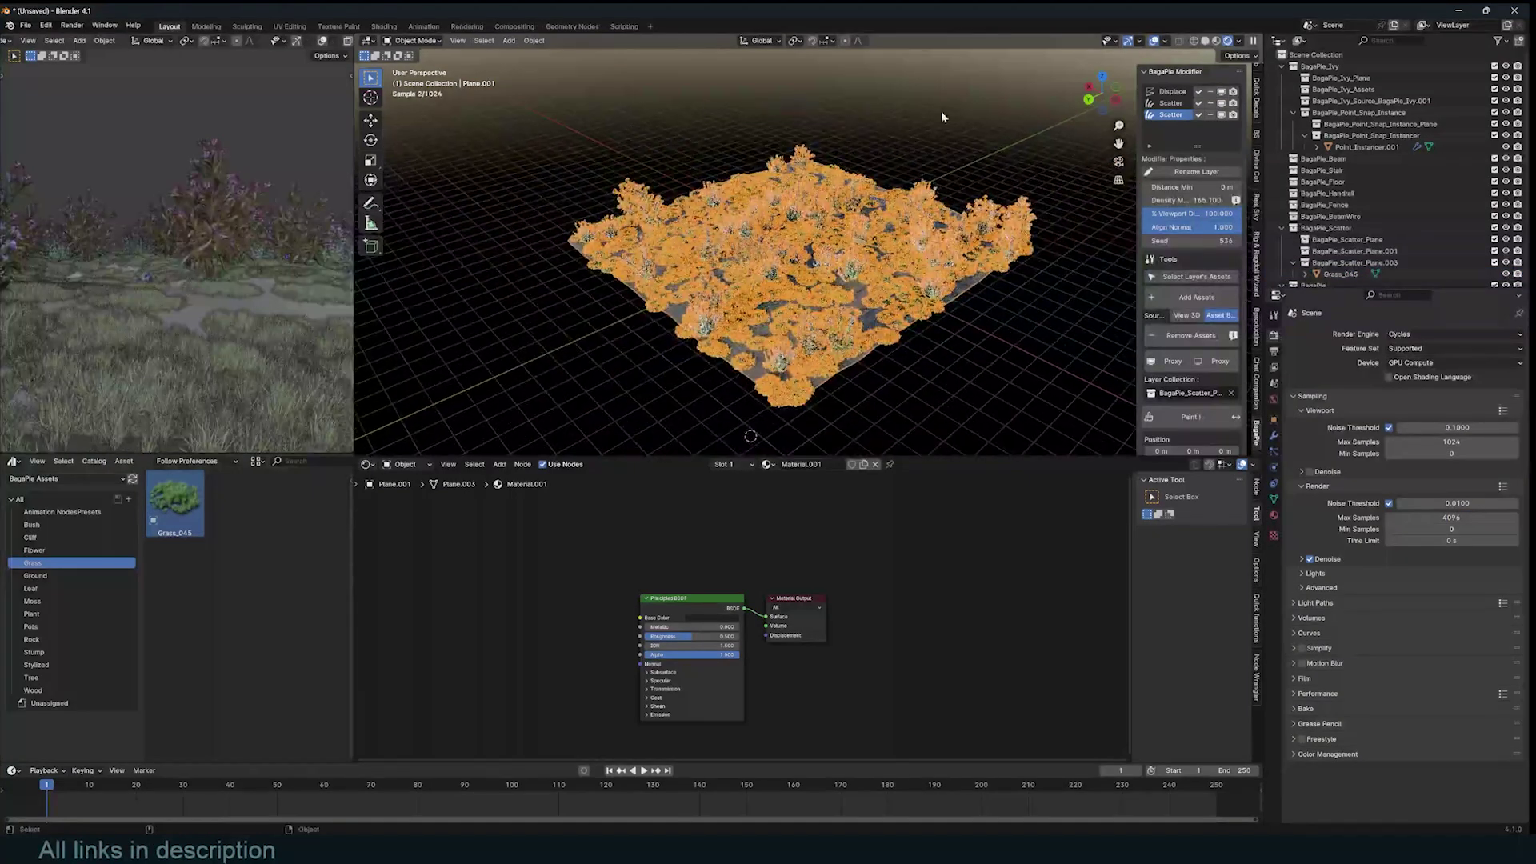
pyautogui.click(941, 110)
pyautogui.scroll(2, 896, 190)
pyautogui.press('j')
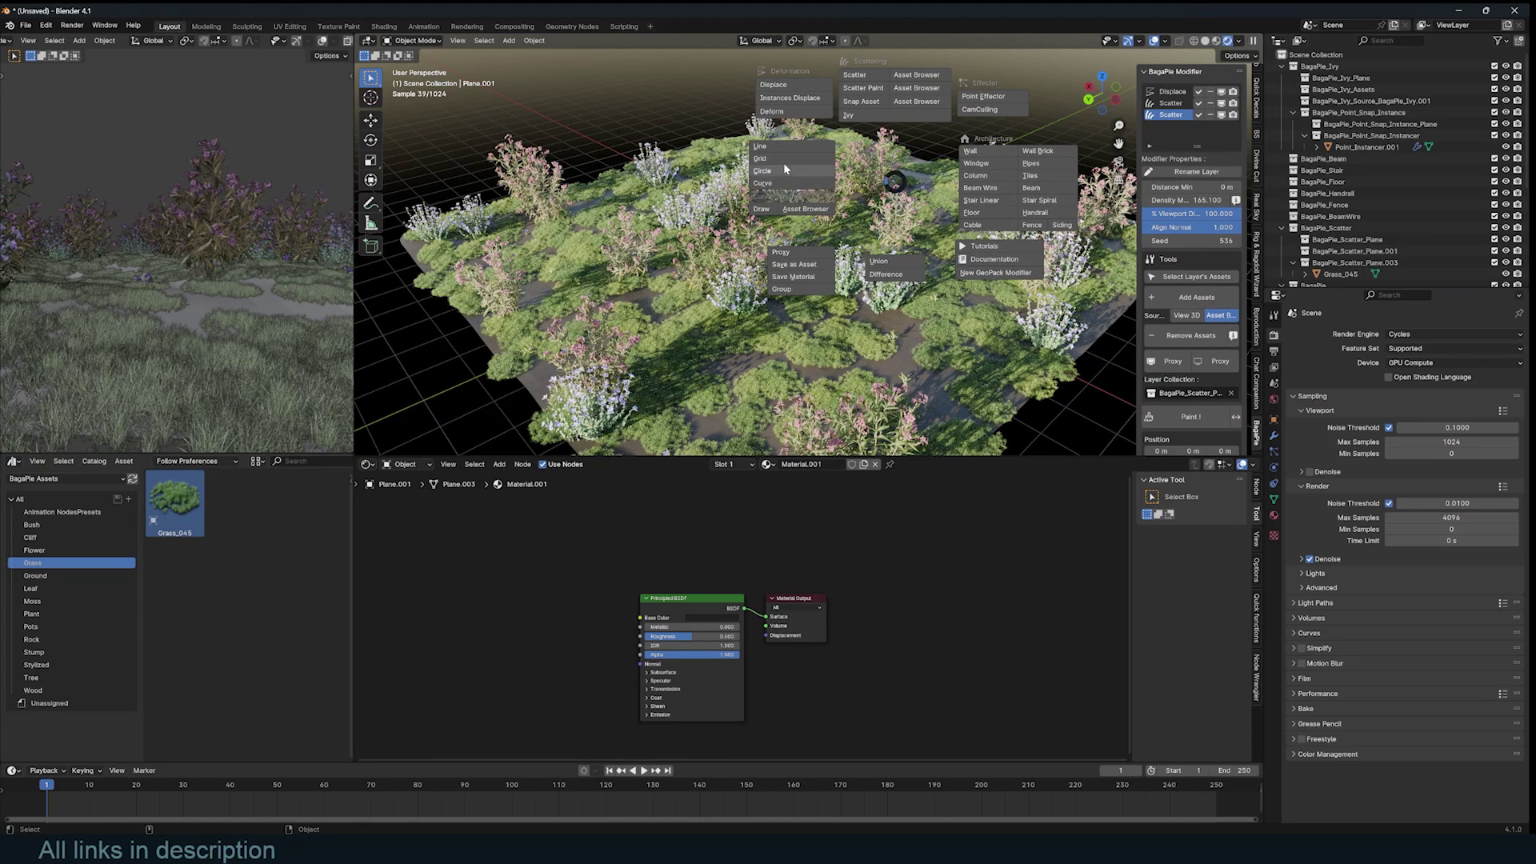
pyautogui.press('Escape')
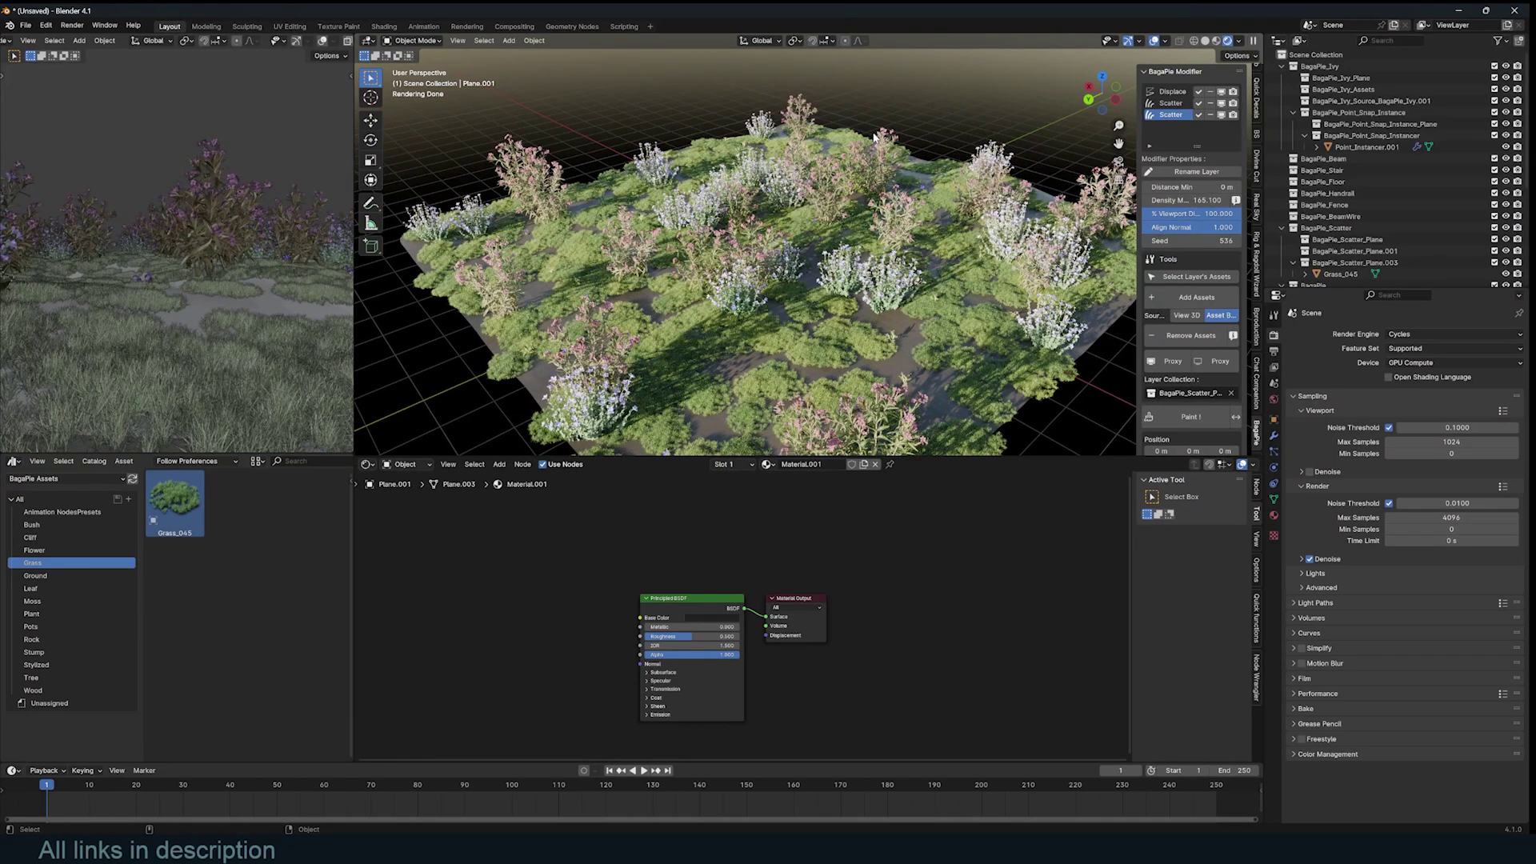
# - Add a beam and a floor from the BagaPie architecture tools
pyautogui.press('j')
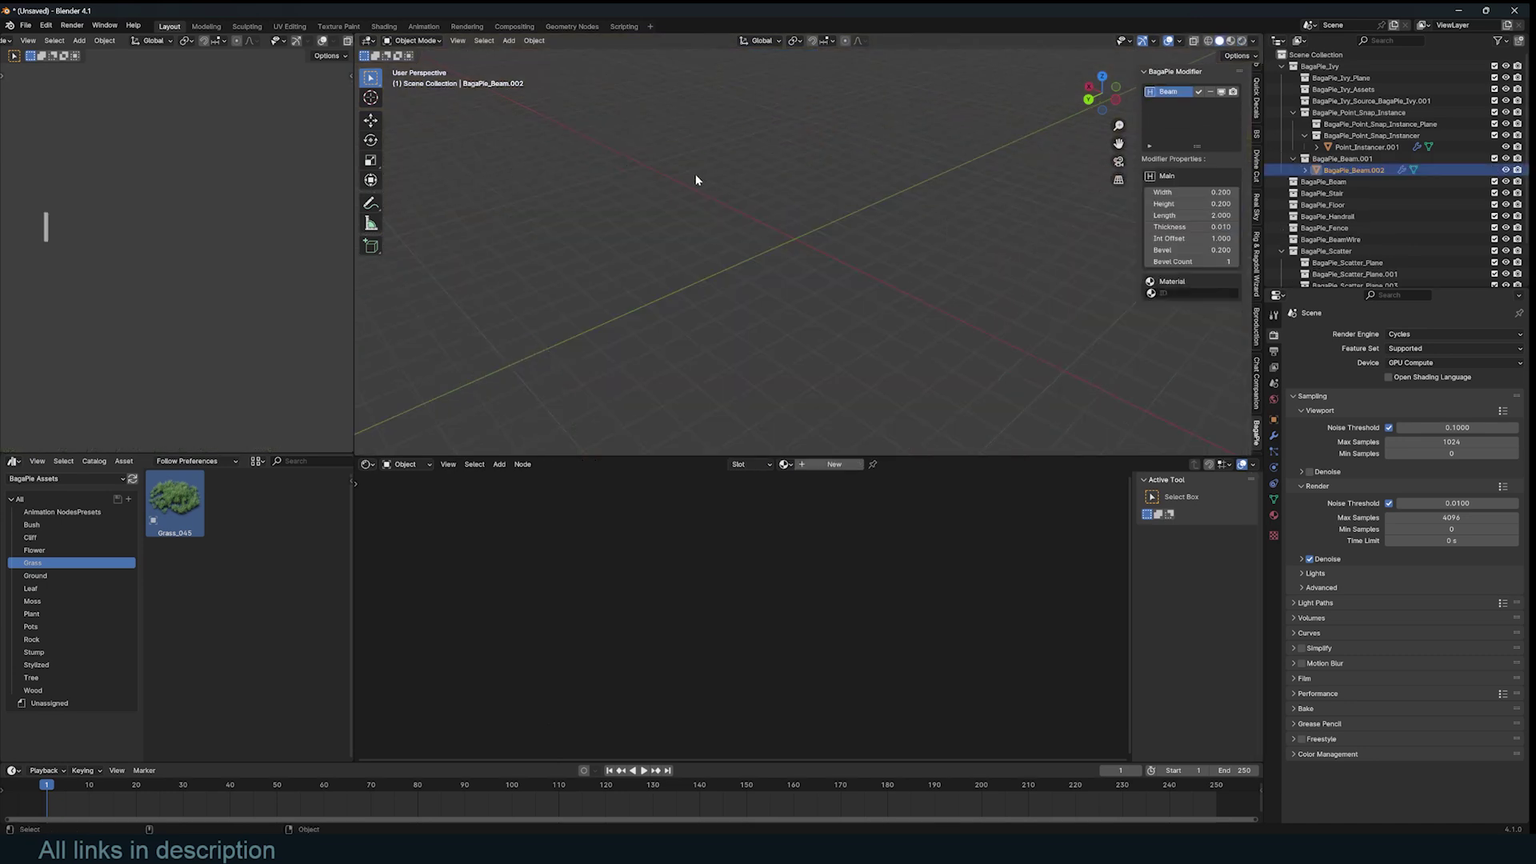
pyautogui.press('j')
pyautogui.click(808, 187)
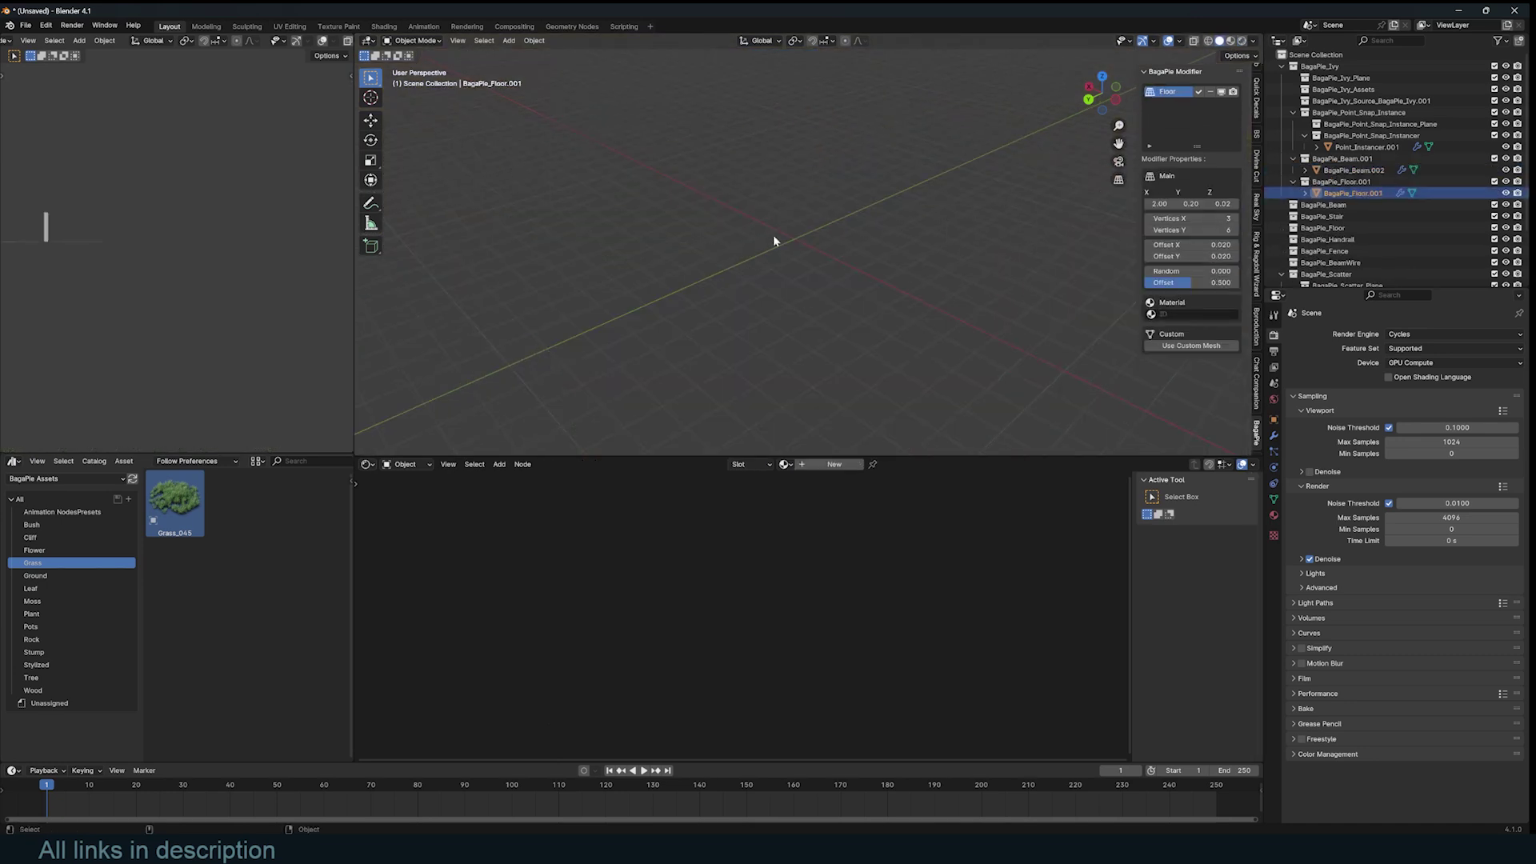
# - Add a cube and repeat it with a BagaPie line array, with Count 8 and a constant X offset of 1 m
pyautogui.hotkey('shift', 'a')
pyautogui.moveTo(779, 233)
pyautogui.click(843, 246)
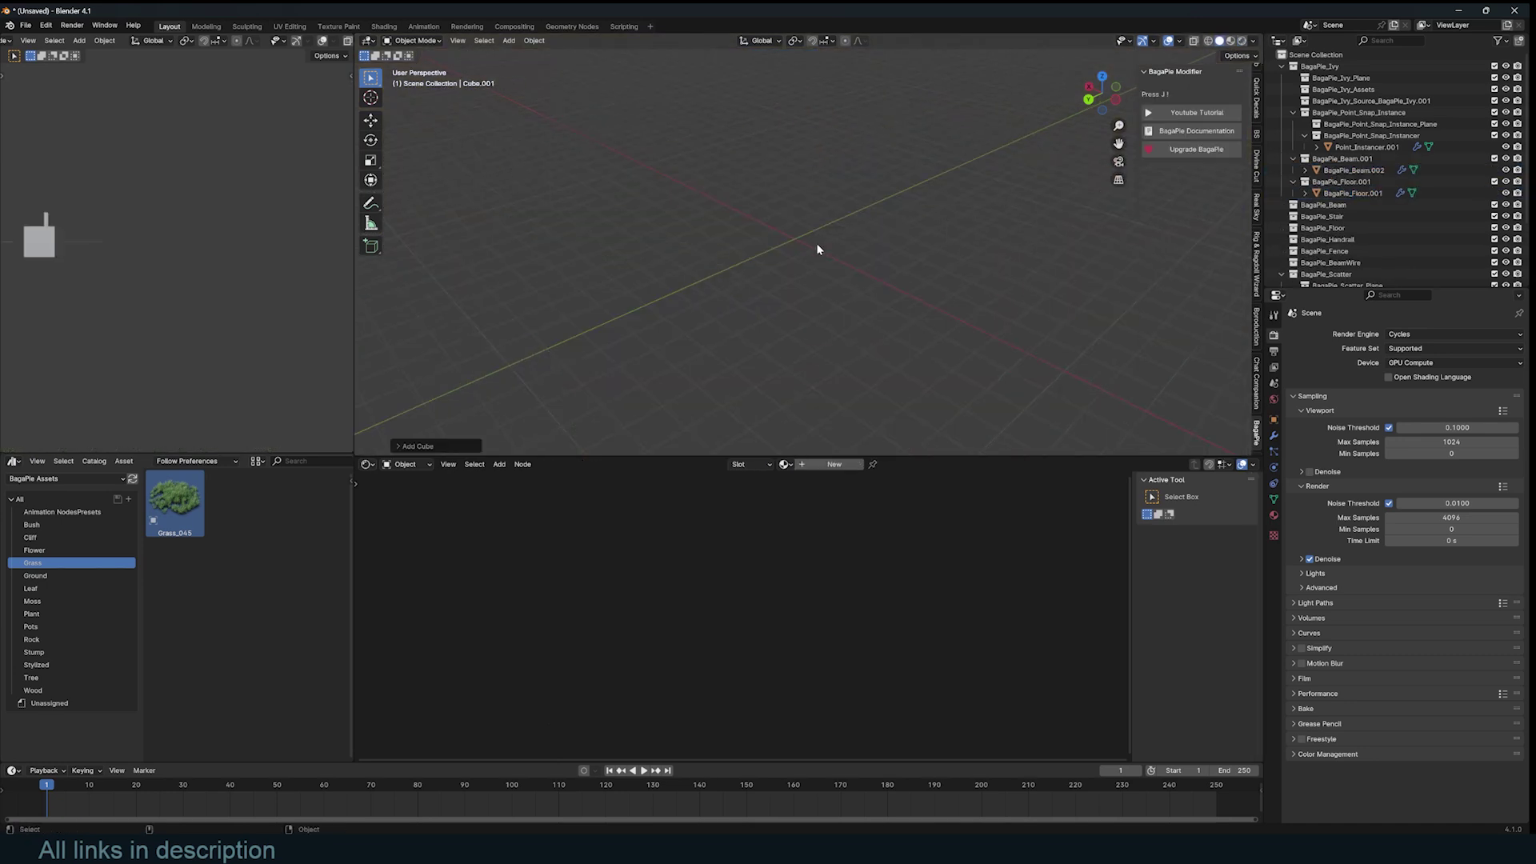
pyautogui.press('j')
pyautogui.click(761, 248)
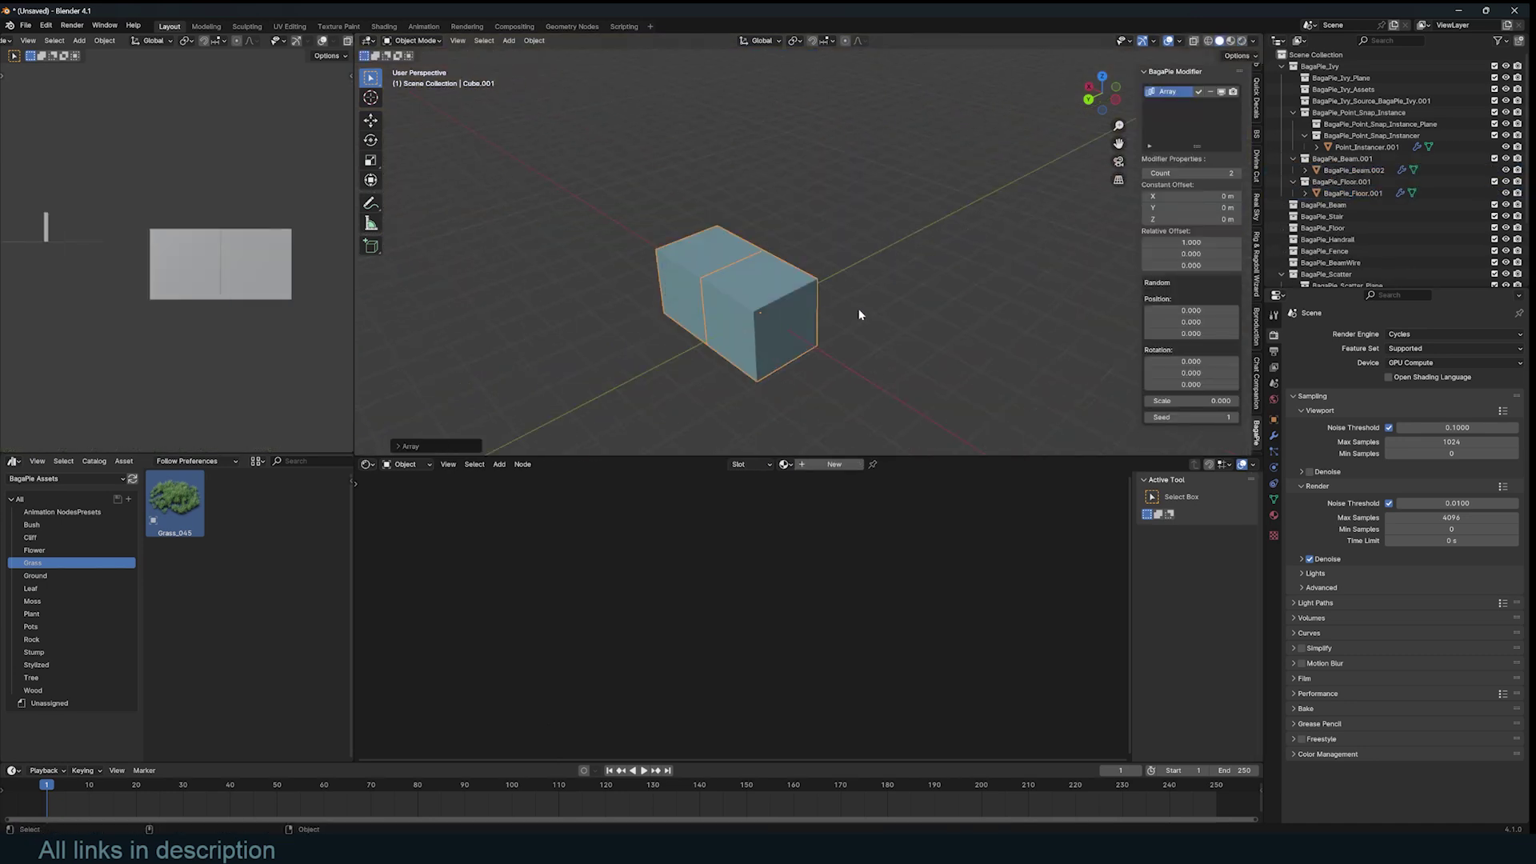
pyautogui.moveTo(1195, 172); pyautogui.dragTo(1231, 173)
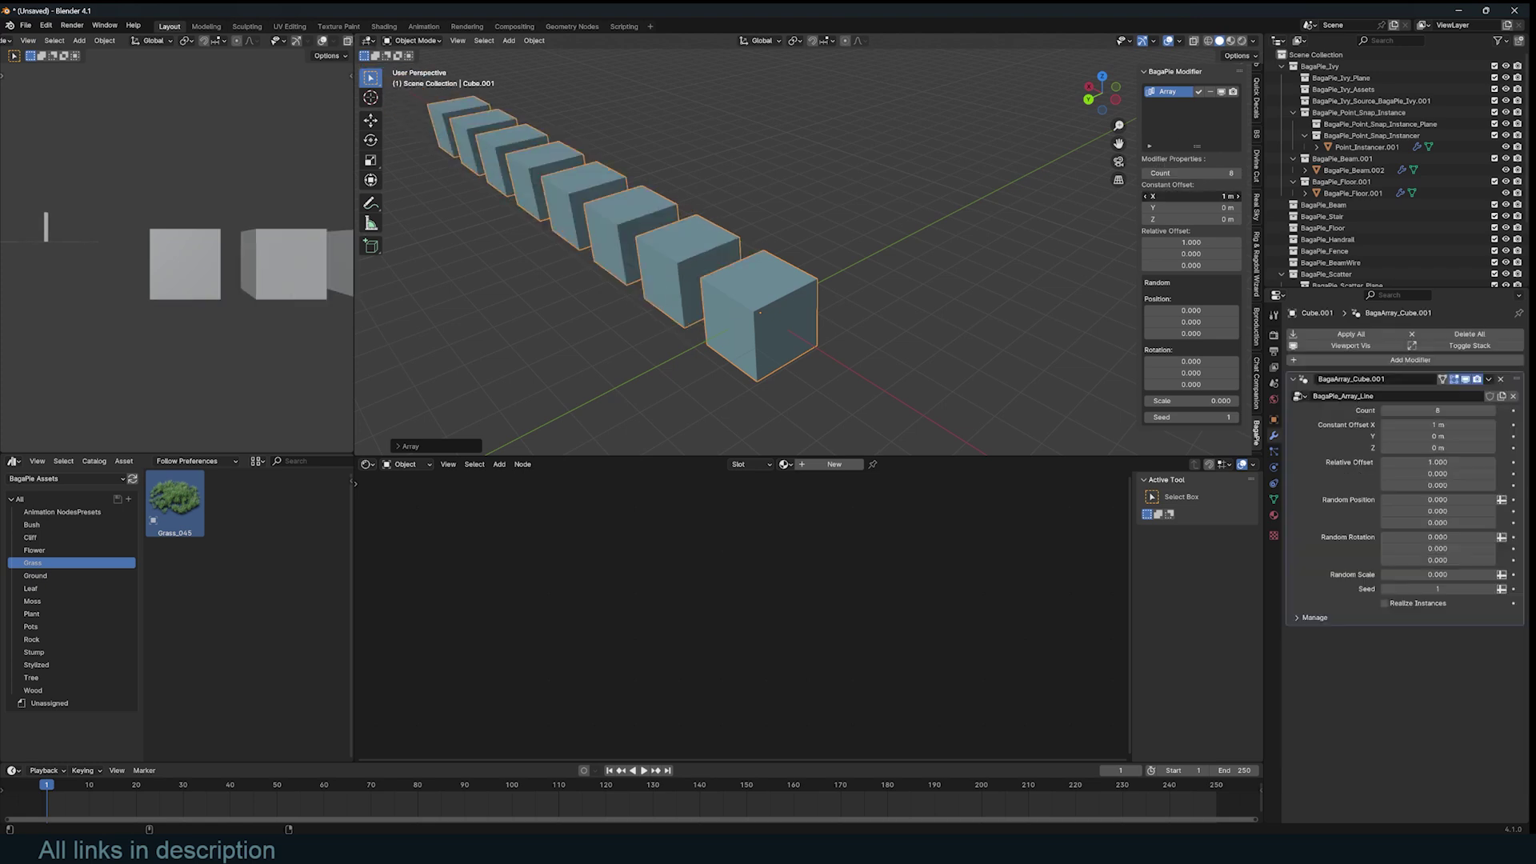
# - Set the line array's constant X offset to 0.36 m, add a circle array to the cube and reduce its Count
pyautogui.moveTo(1191, 196); pyautogui.dragTo(1175, 196)
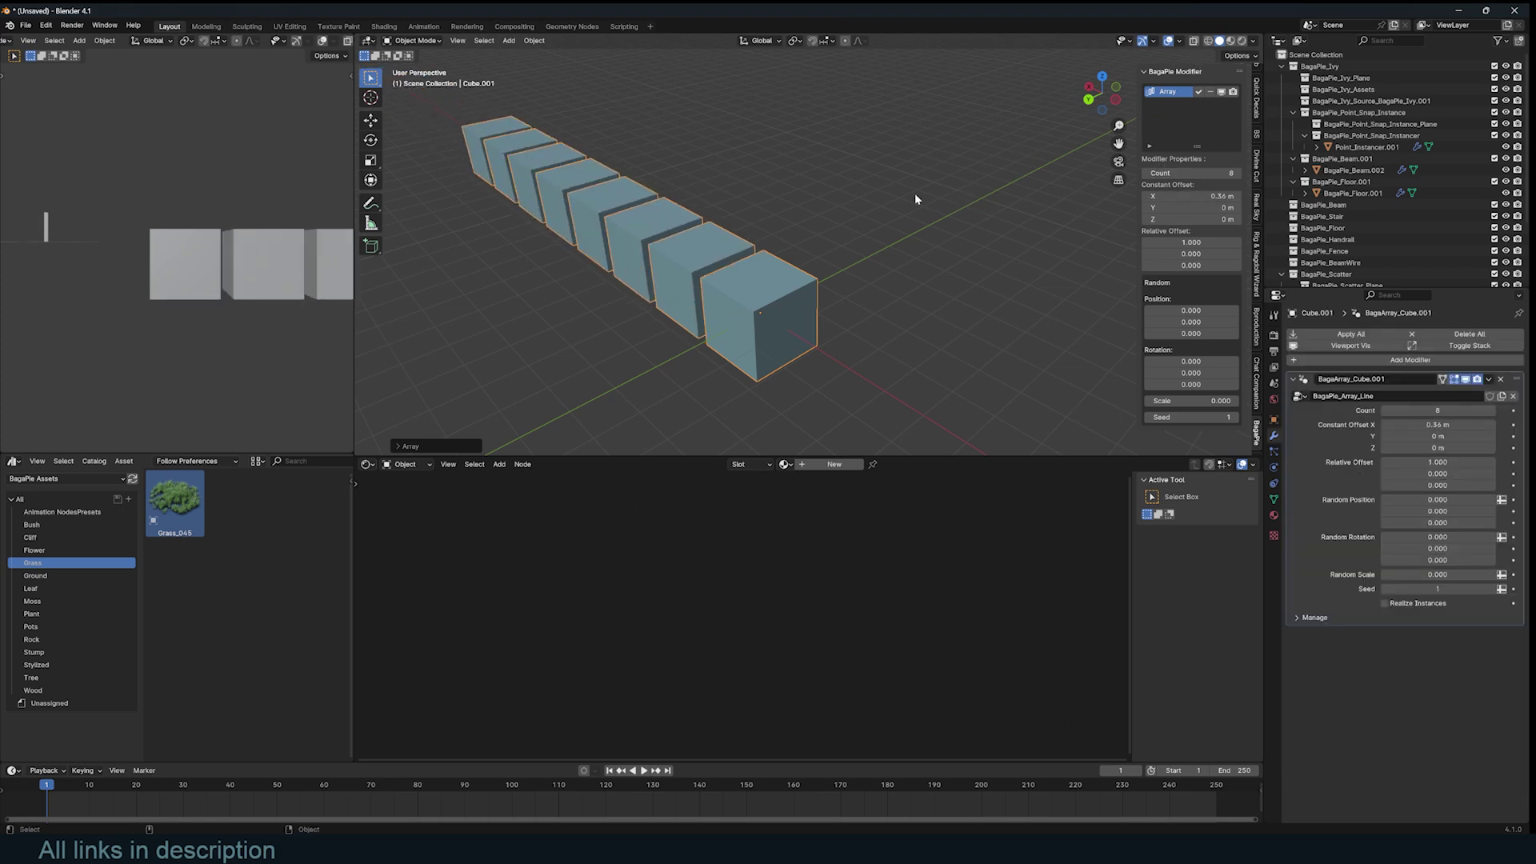
pyautogui.press('j')
pyautogui.click(808, 188)
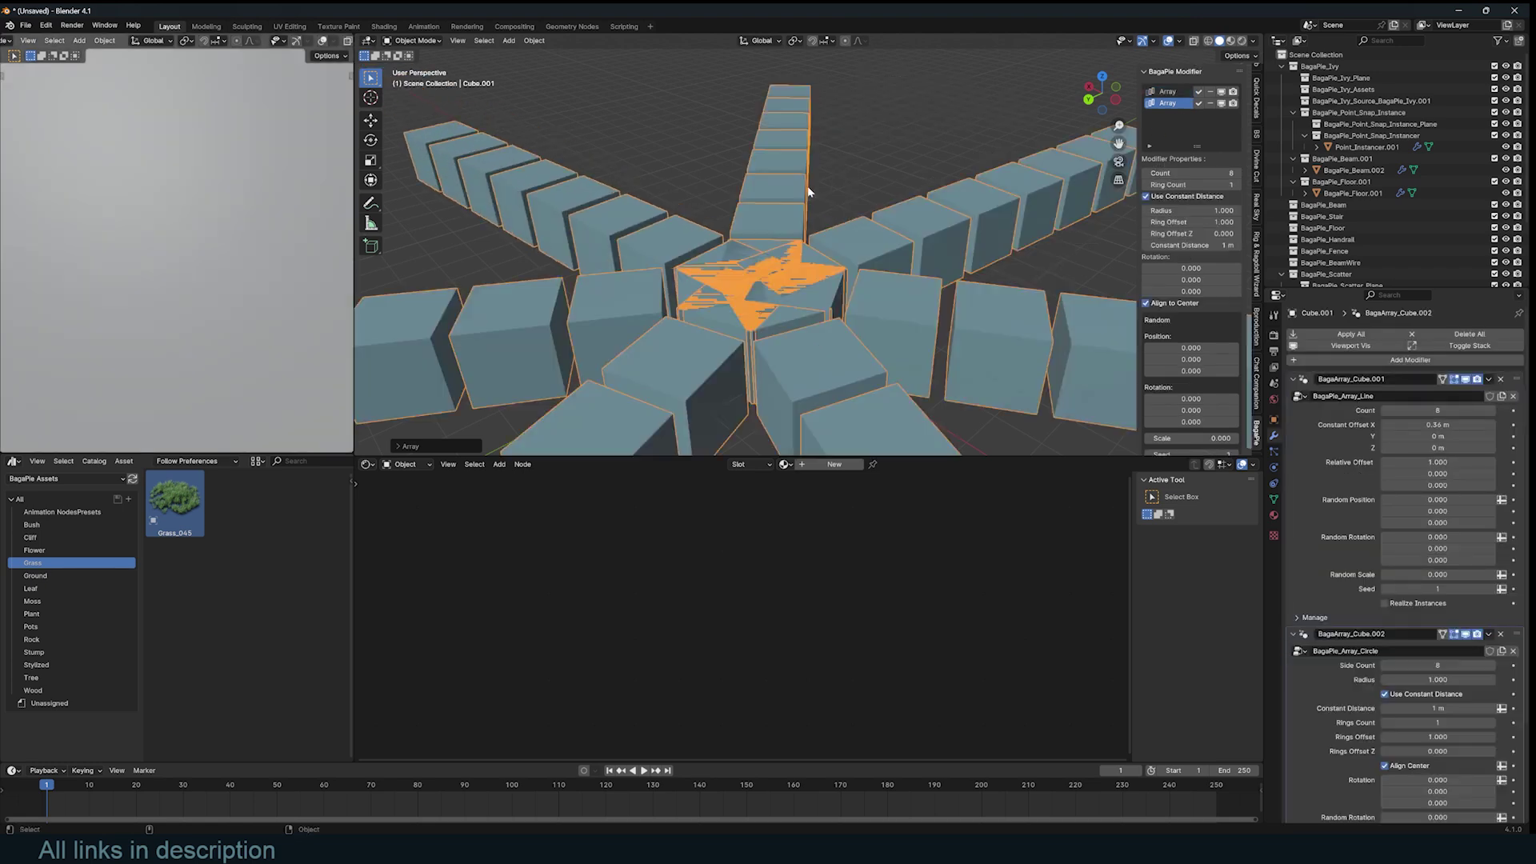
pyautogui.scroll(-6, 808, 192)
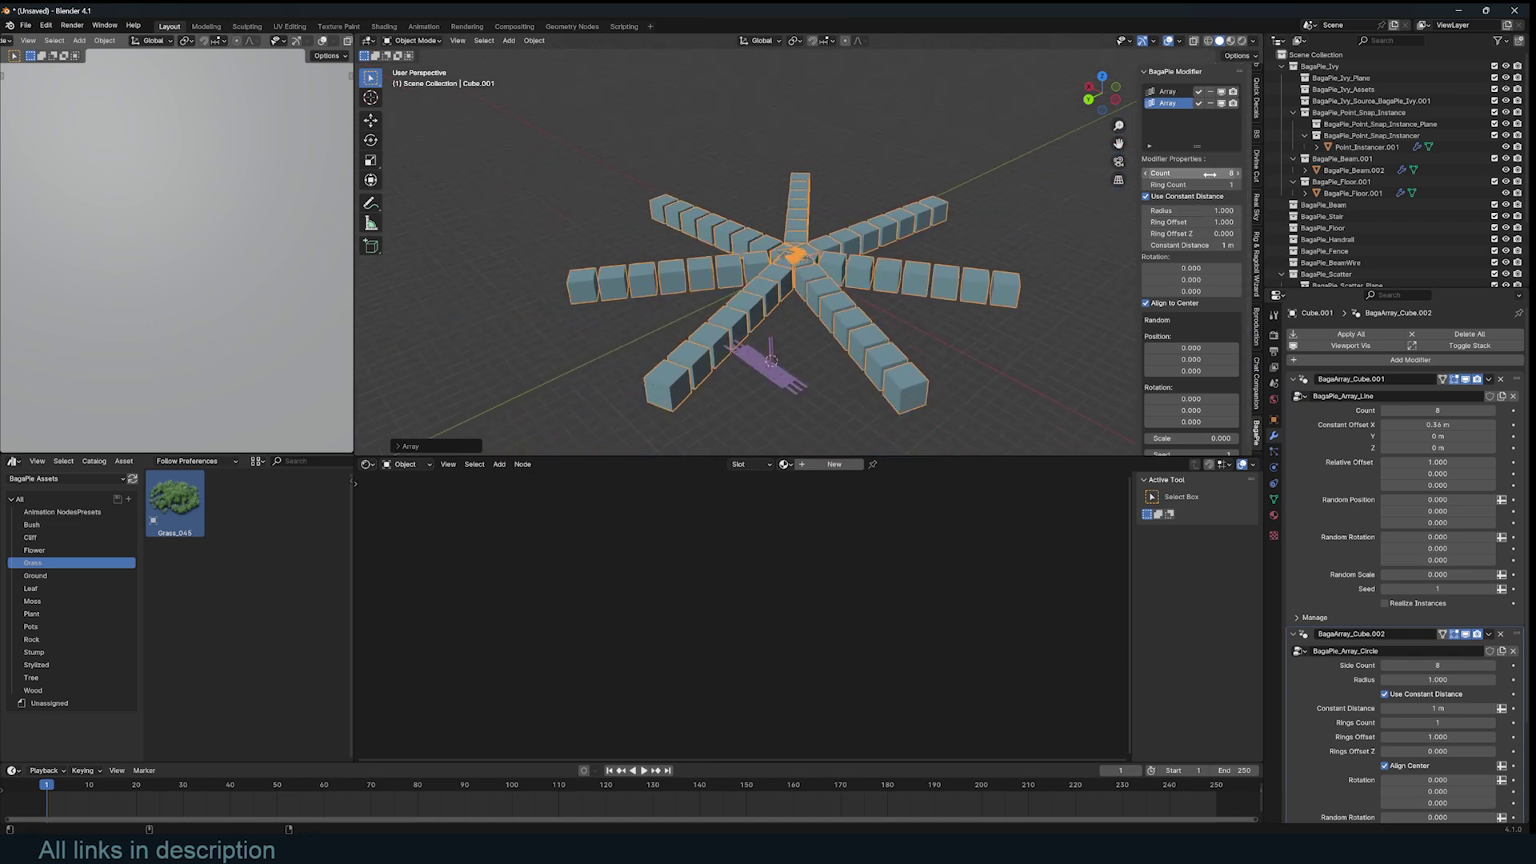
pyautogui.moveTo(1209, 174)
pyautogui.mouseDown()
pyautogui.moveTo(1169, 173)
pyautogui.moveTo(1264, 185)
pyautogui.moveTo(1212, 185)
pyautogui.mouseUp()
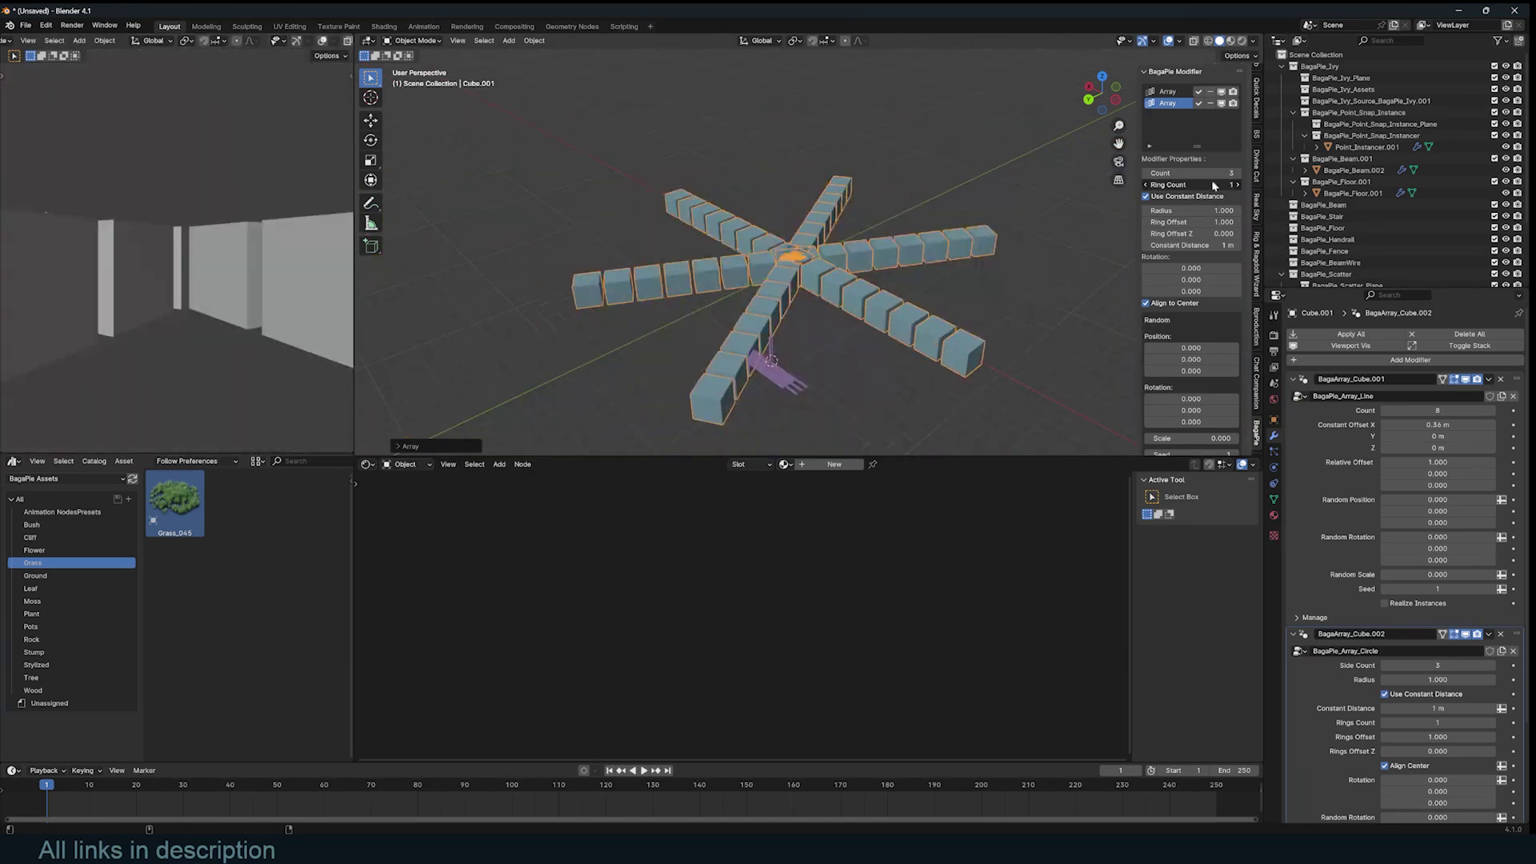
# - Remove both arrays from the cube and apply a single BagaPie circle array instead
pyautogui.click(1209, 103)
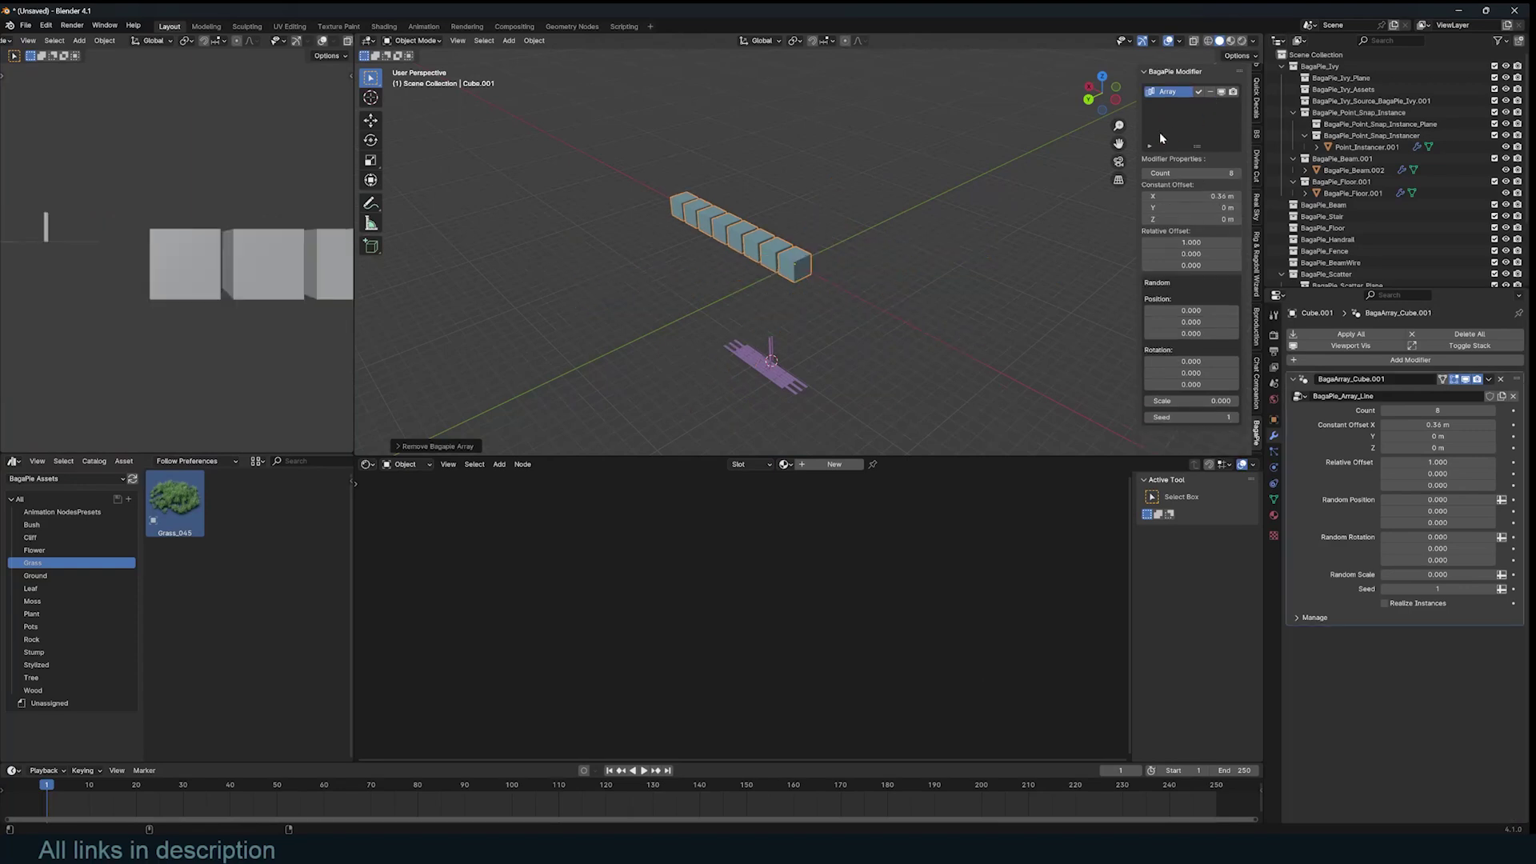
pyautogui.click(1208, 93)
pyautogui.press('j')
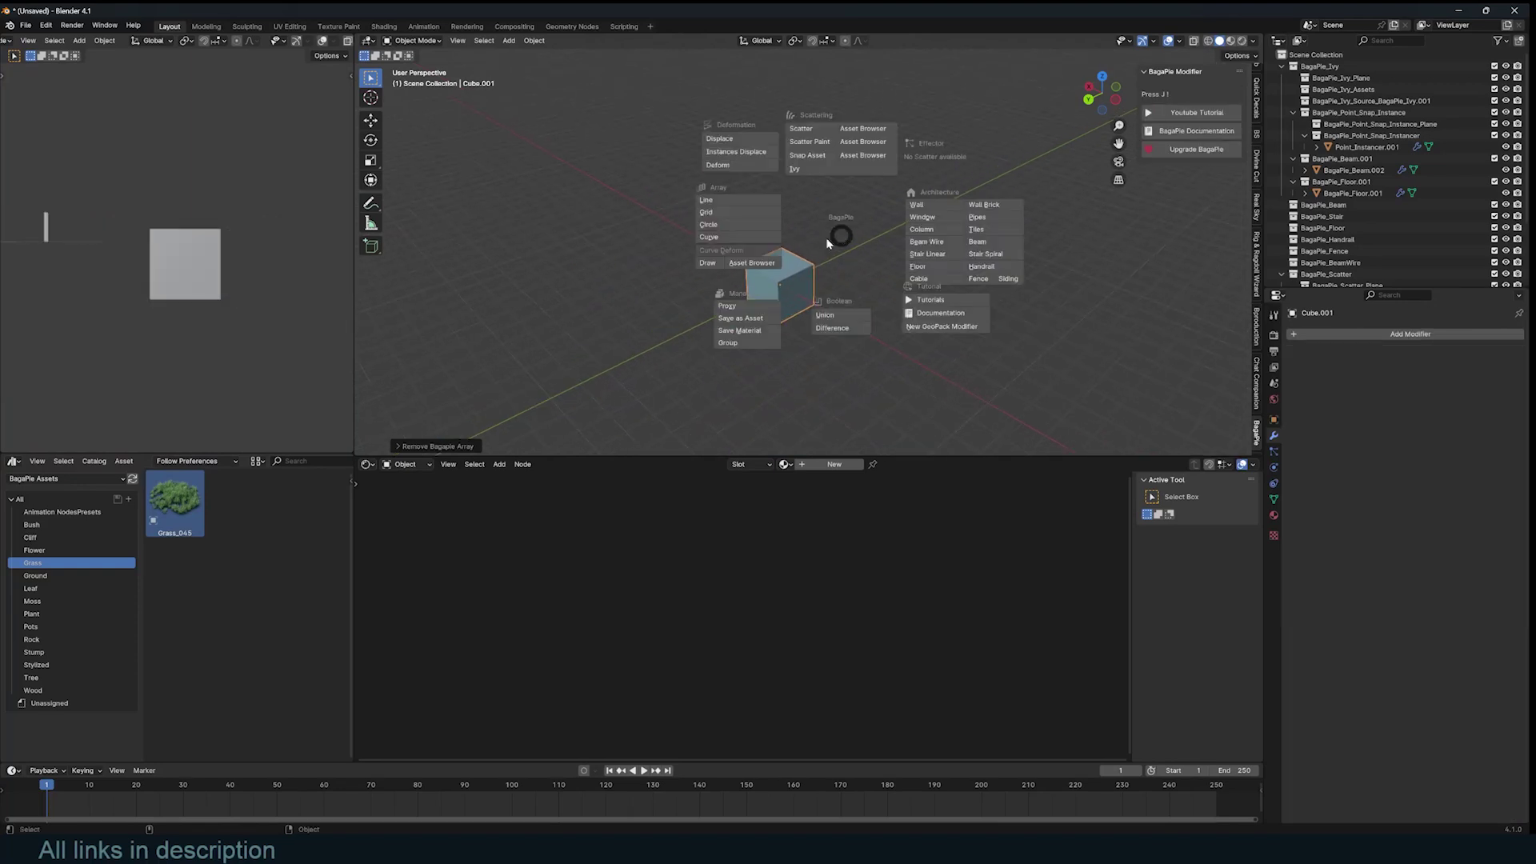
pyautogui.click(729, 228)
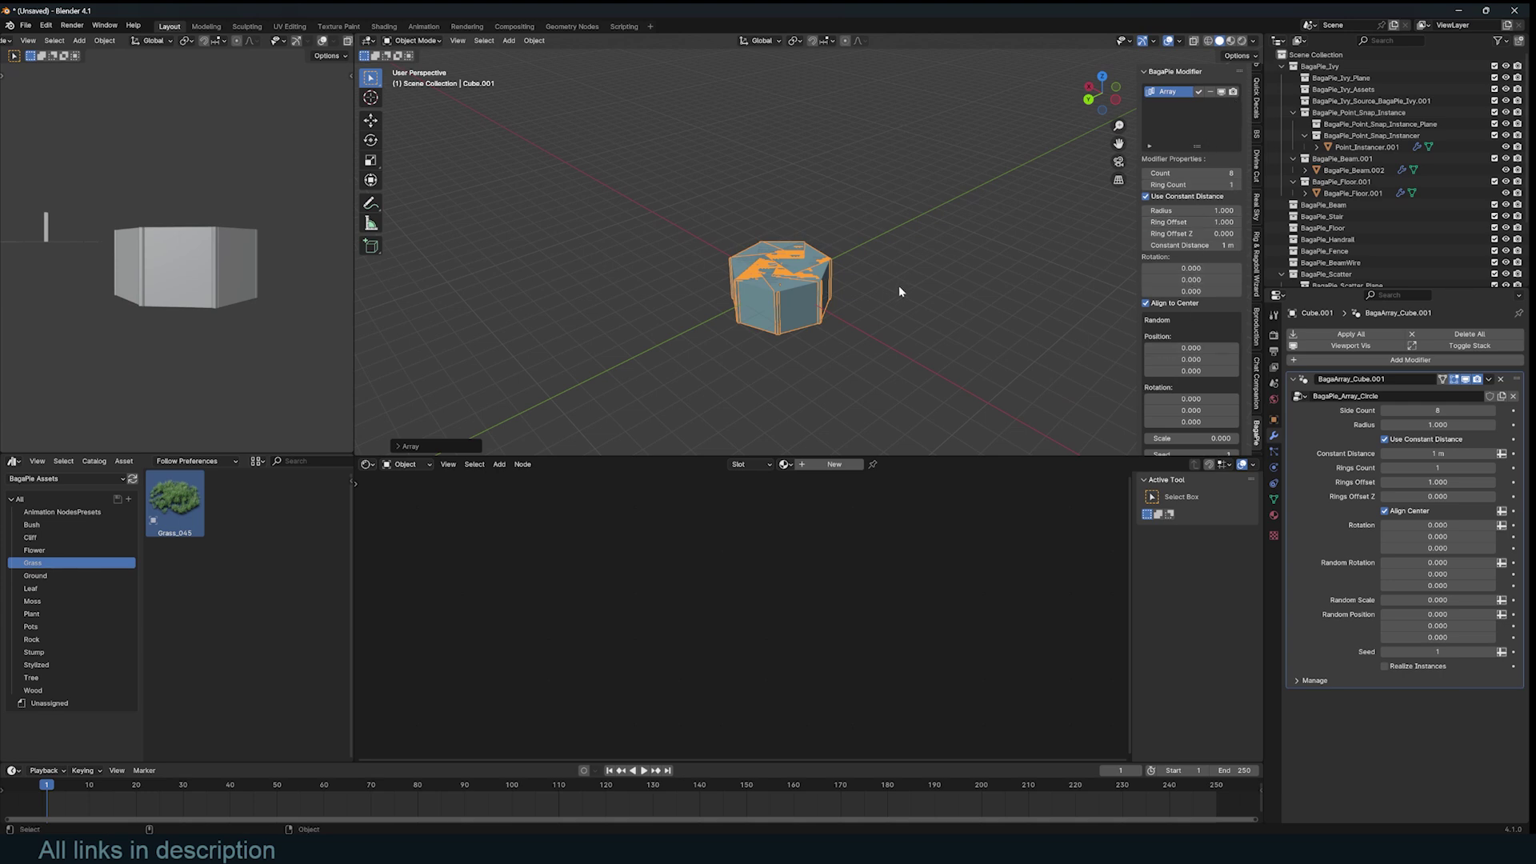
# - Add a column and a Beam Wire tower from the BagaPie architecture tools and try adjusting the tower's Sides Count
pyautogui.press('j')
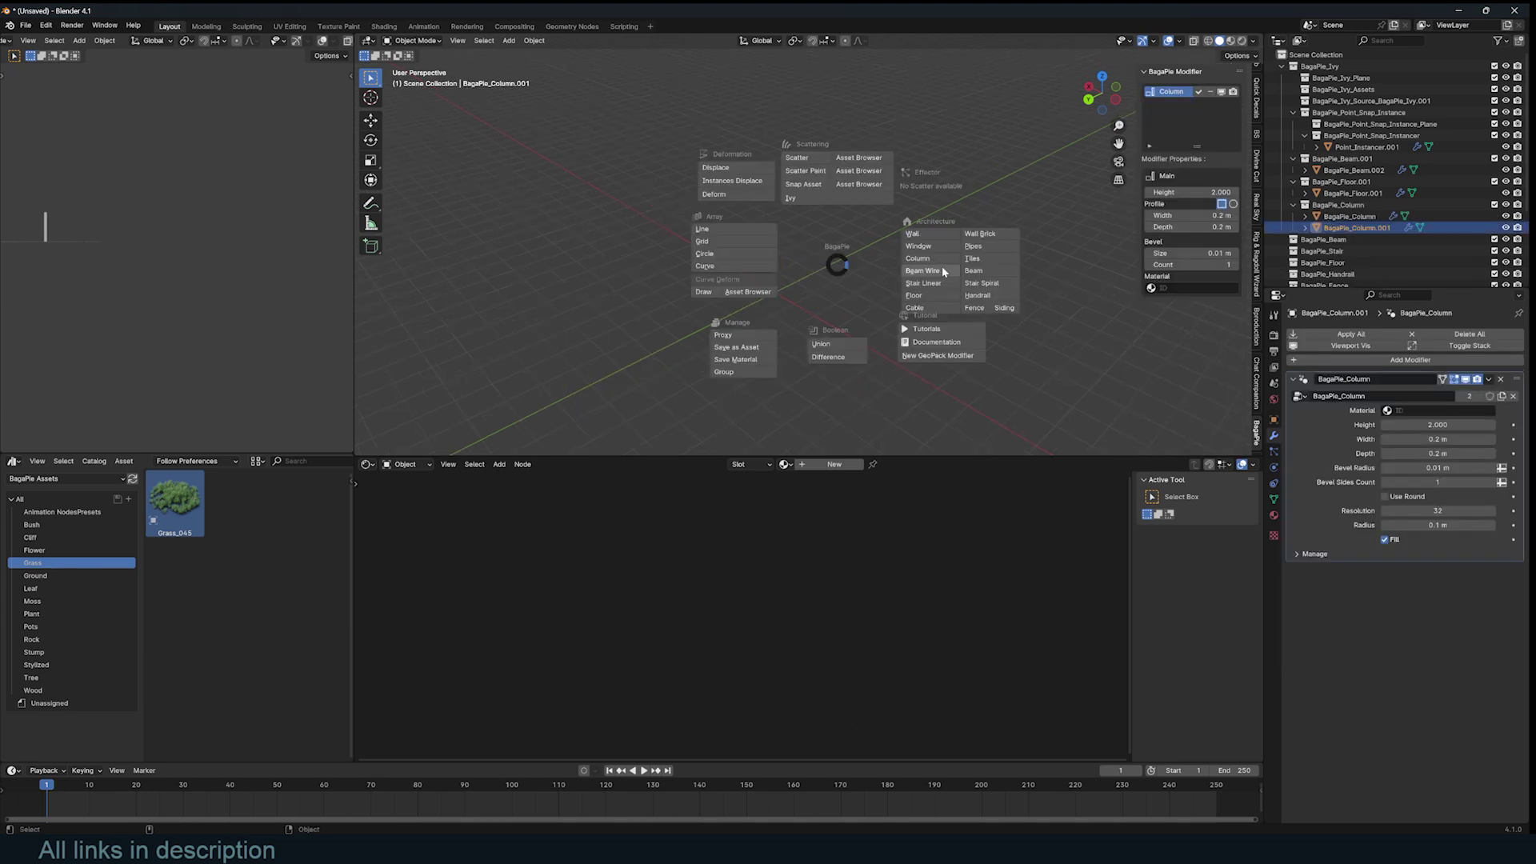
pyautogui.click(943, 266)
pyautogui.scroll(5, 809, 278)
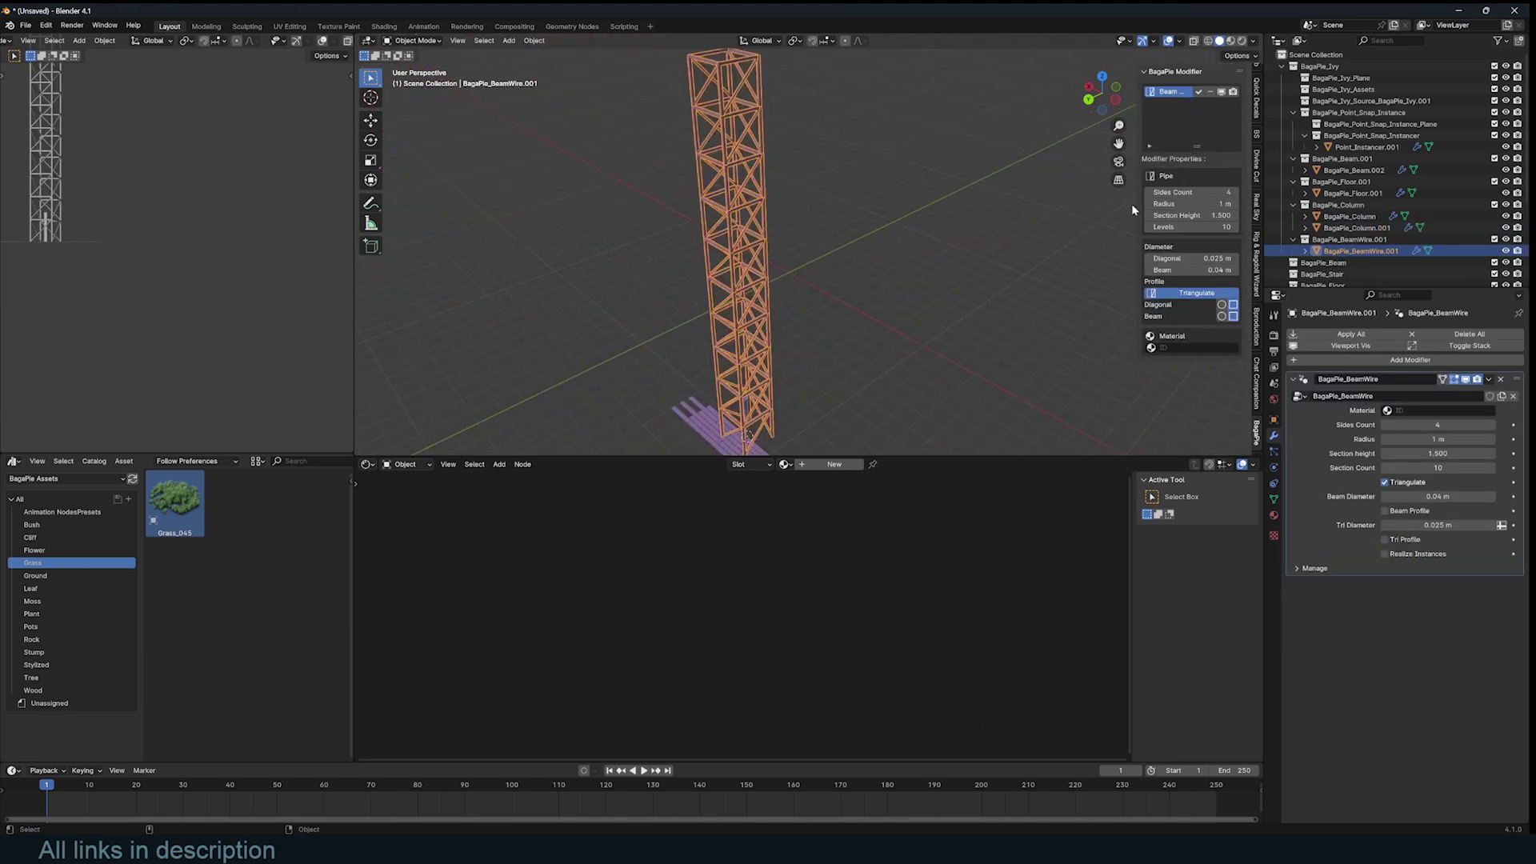
pyautogui.moveTo(1196, 194); pyautogui.dragTo(1218, 194)
# - Delete all the objects in the viewport
pyautogui.press('a')
pyautogui.press('x')
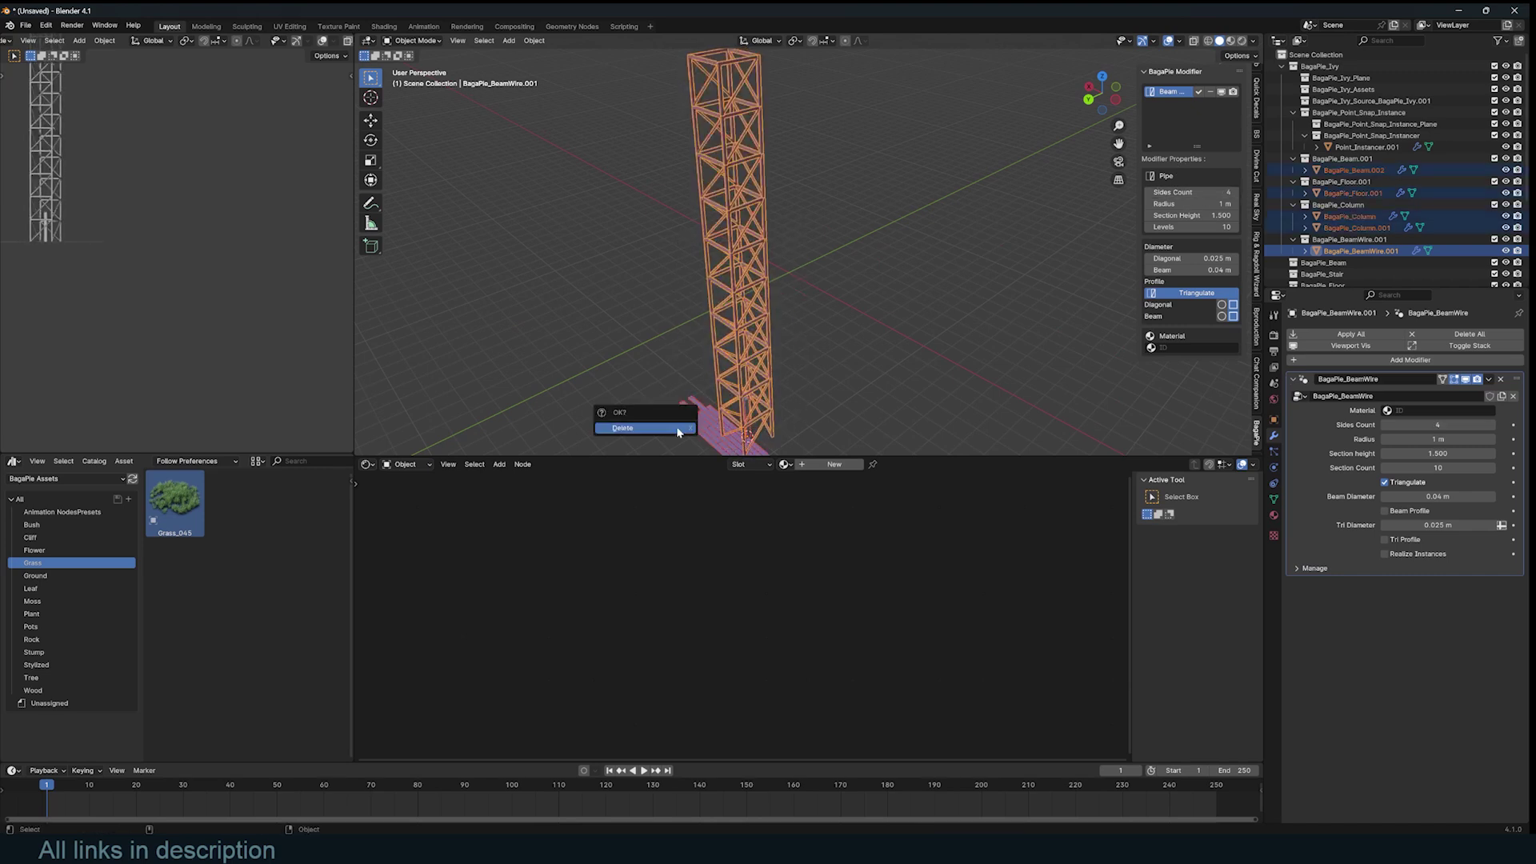
pyautogui.click(672, 424)
# - Add a BagaPie floor, set its plank Y size to 0.58 and adjust its Vertices X count
pyautogui.press('j')
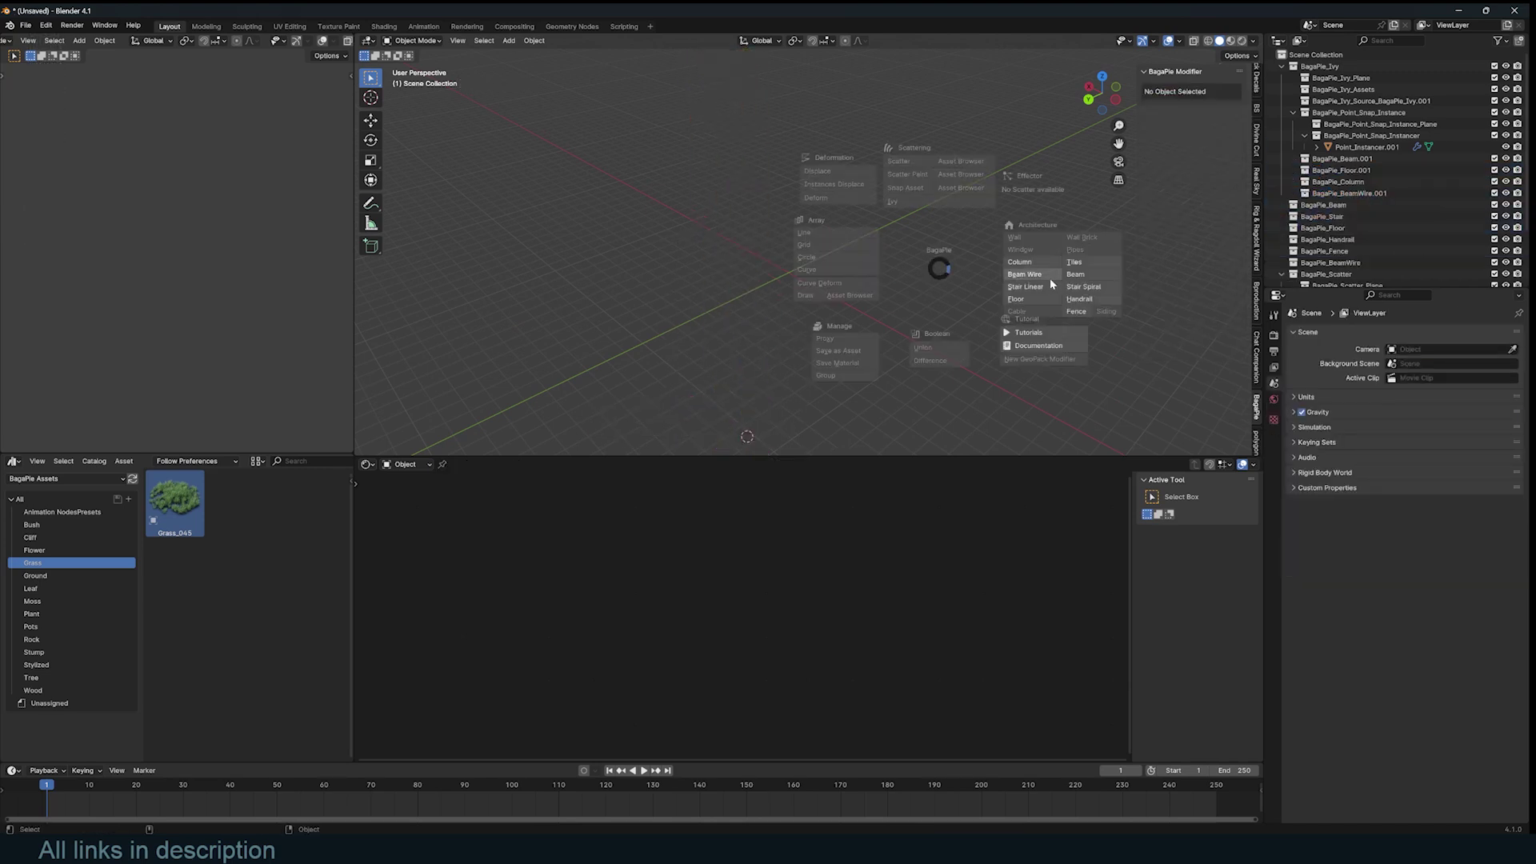
pyautogui.click(1044, 302)
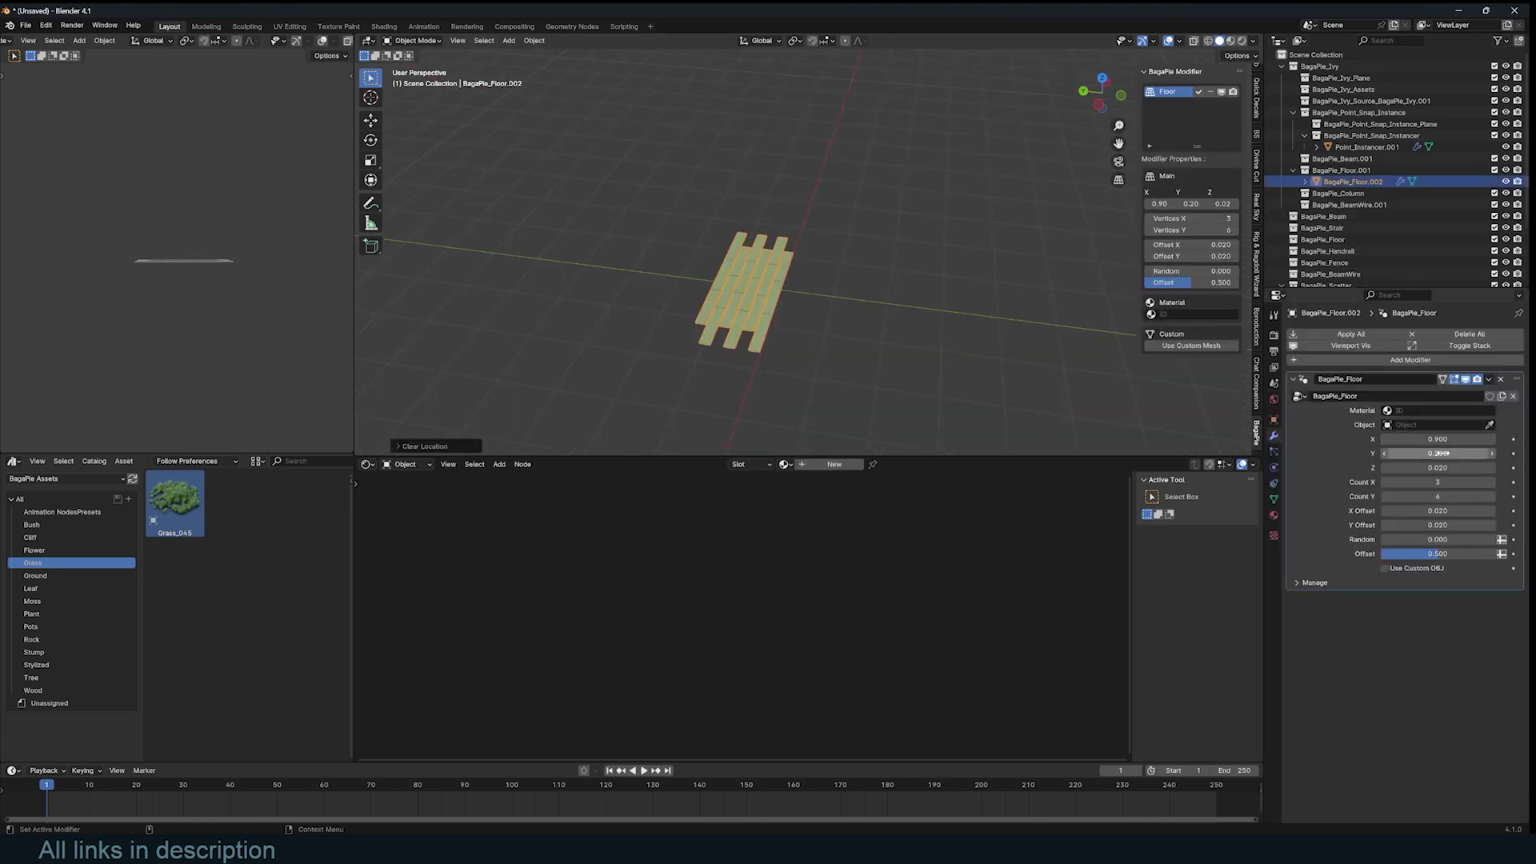
pyautogui.moveTo(1437, 452); pyautogui.dragTo(1460, 452)
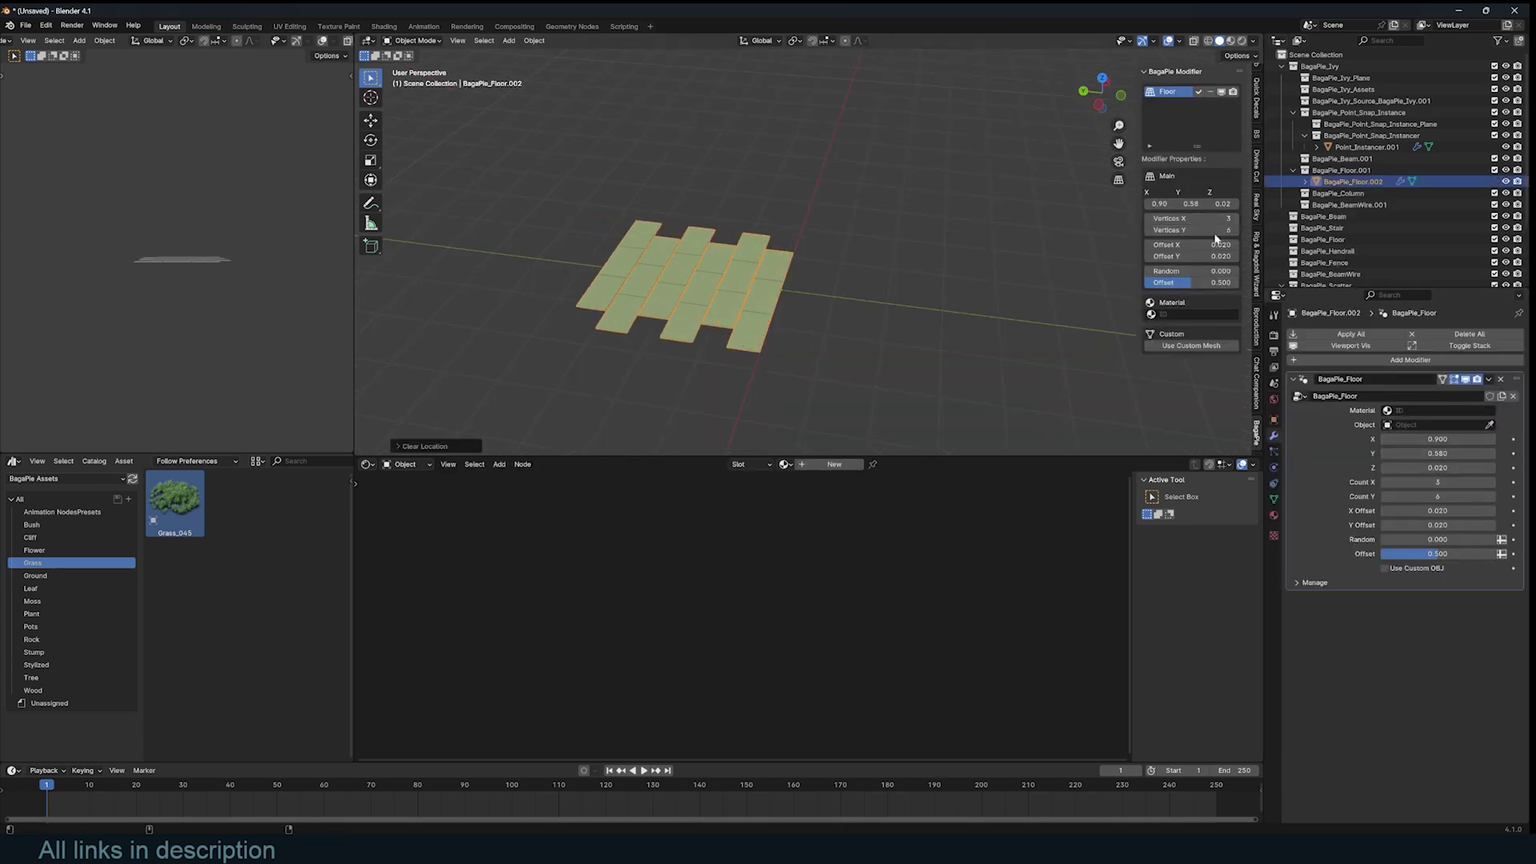
pyautogui.moveTo(1207, 215); pyautogui.dragTo(1244, 215)
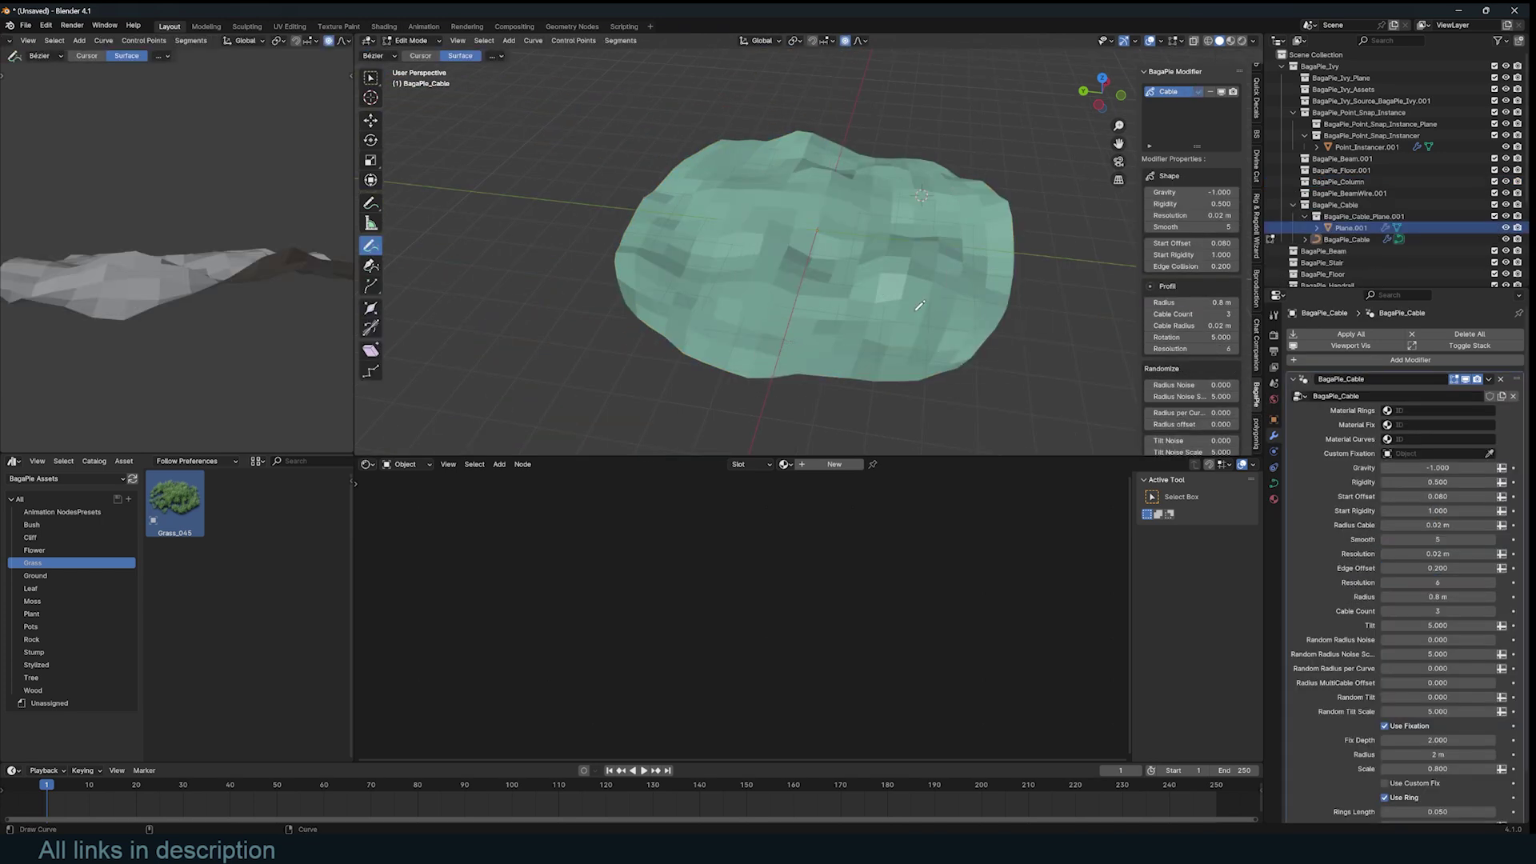
# - Draw several crossing BagaPie cables across the surface of the displaced terrain and return to Object Mode
pyautogui.moveTo(814, 214); pyautogui.dragTo(810, 216)
pyautogui.moveTo(752, 326)
pyautogui.mouseDown(button='middle')
pyautogui.moveTo(640, 286)
pyautogui.moveTo(647, 305)
pyautogui.mouseUp(button='middle')
pyautogui.scroll(5, 638, 287)
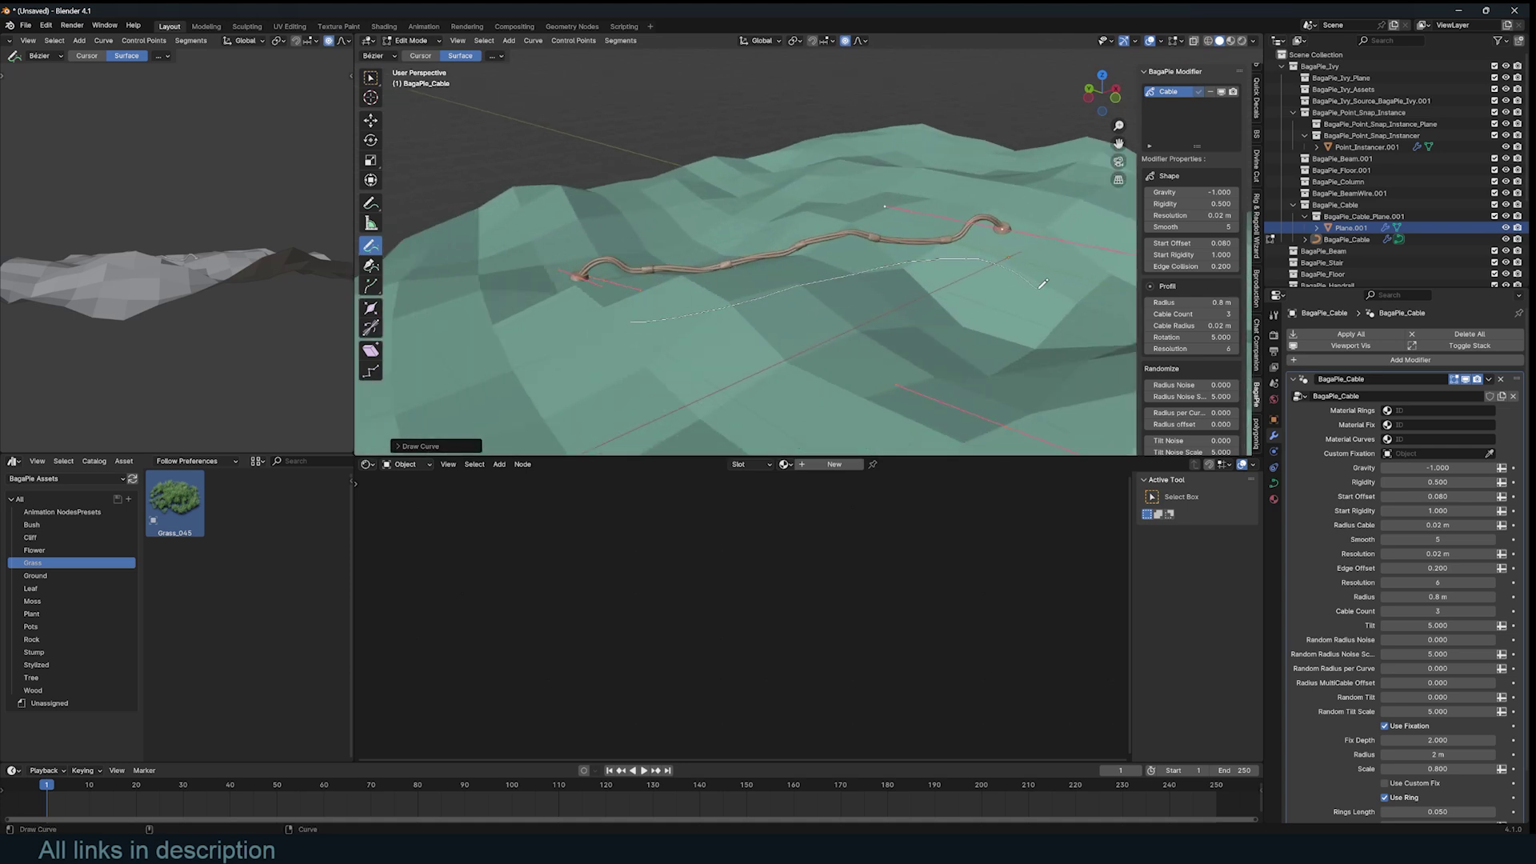
pyautogui.moveTo(1043, 284); pyautogui.dragTo(1044, 286)
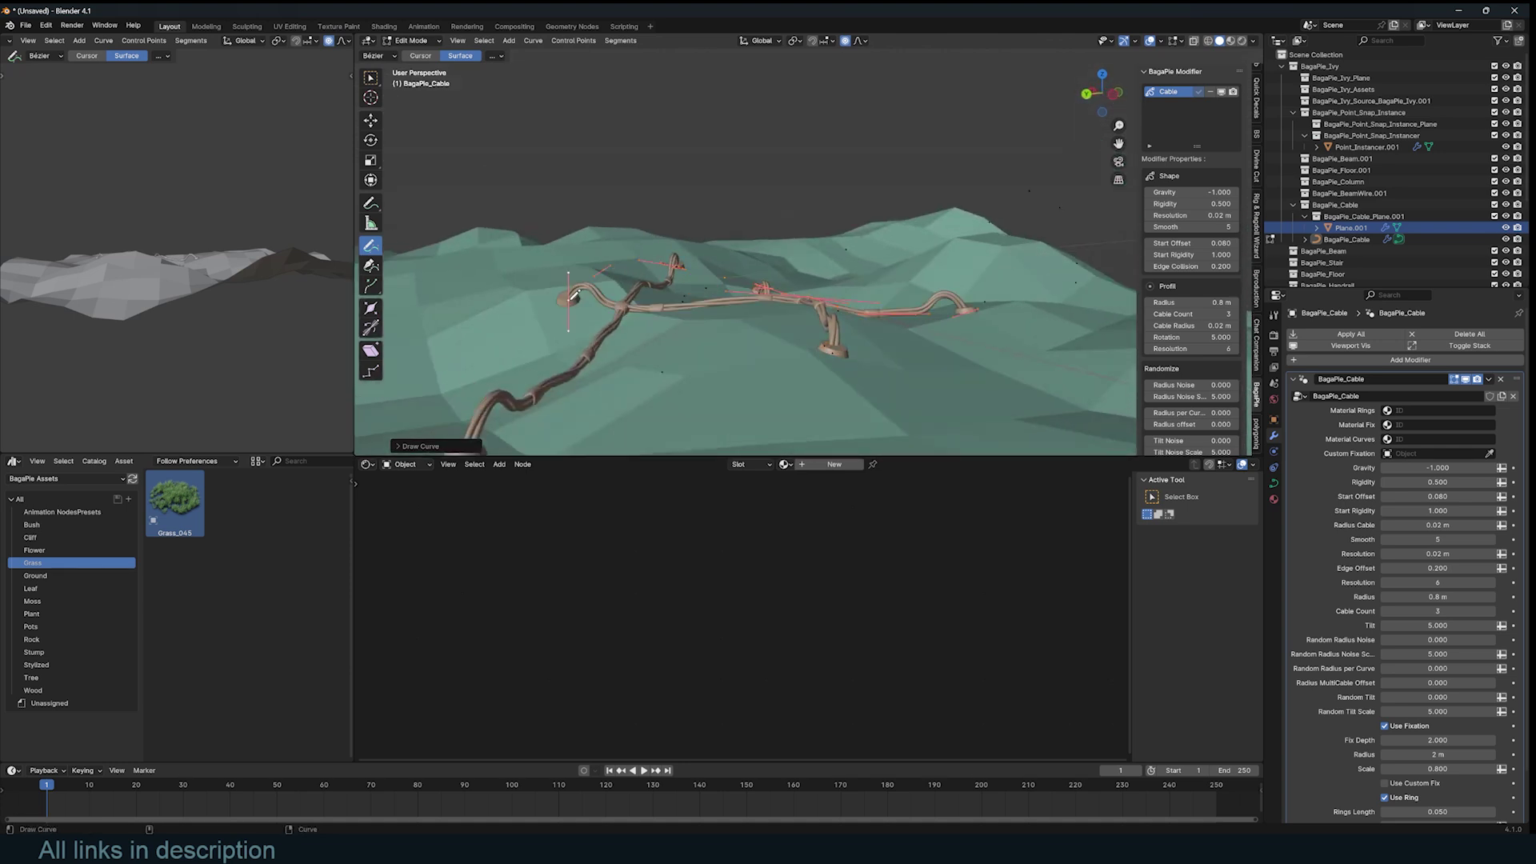
pyautogui.moveTo(573, 294); pyautogui.dragTo(646, 293, button='middle')
pyautogui.moveTo(826, 294); pyautogui.dragTo(829, 293)
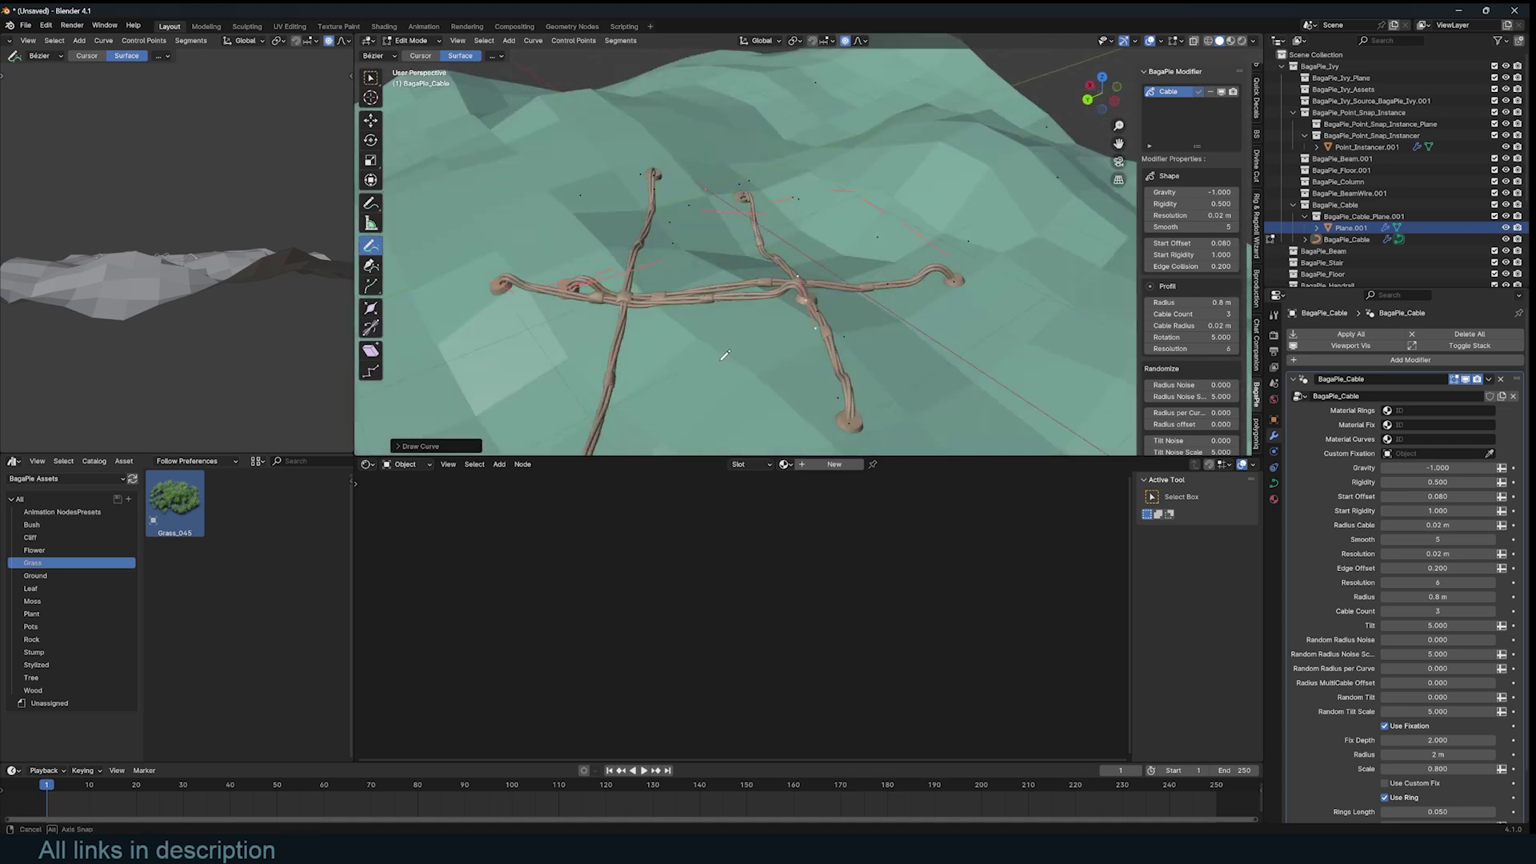
pyautogui.moveTo(608, 336); pyautogui.dragTo(579, 344, button='middle')
pyautogui.moveTo(928, 188); pyautogui.dragTo(932, 185)
pyautogui.moveTo(932, 185)
pyautogui.mouseDown(button='middle')
pyautogui.moveTo(880, 196)
pyautogui.moveTo(832, 172)
pyautogui.moveTo(924, 230)
pyautogui.mouseUp(button='middle')
pyautogui.press('Tab')
# - Add a BagaPie beam, snap it to the 3D cursor on the terrain and set its Width to 0.16
pyautogui.scroll(-3, 924, 230)
pyautogui.press('j')
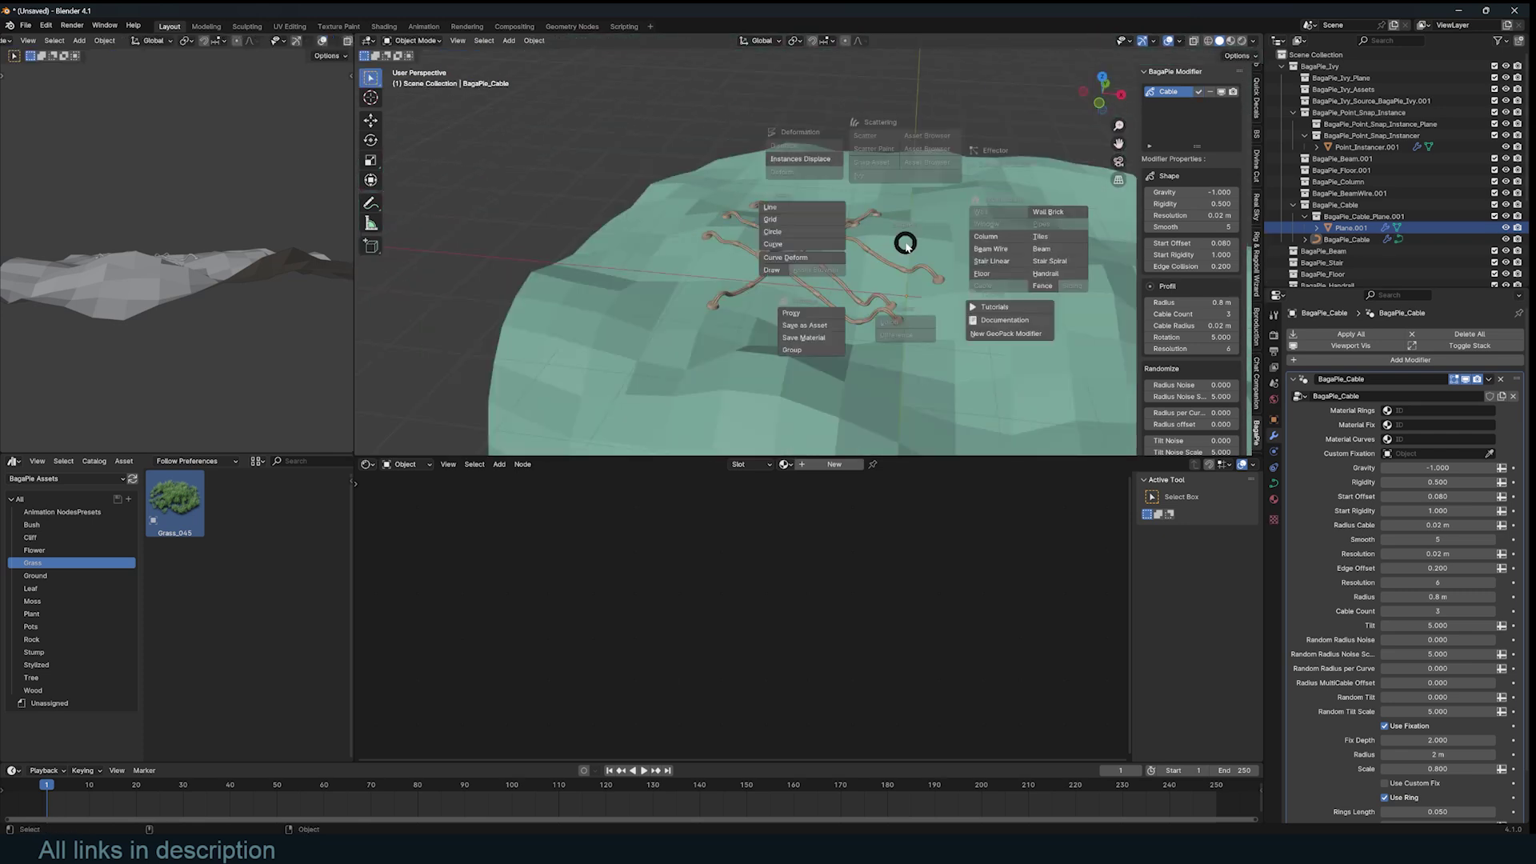
pyautogui.click(1044, 249)
pyautogui.scroll(-6, 991, 275)
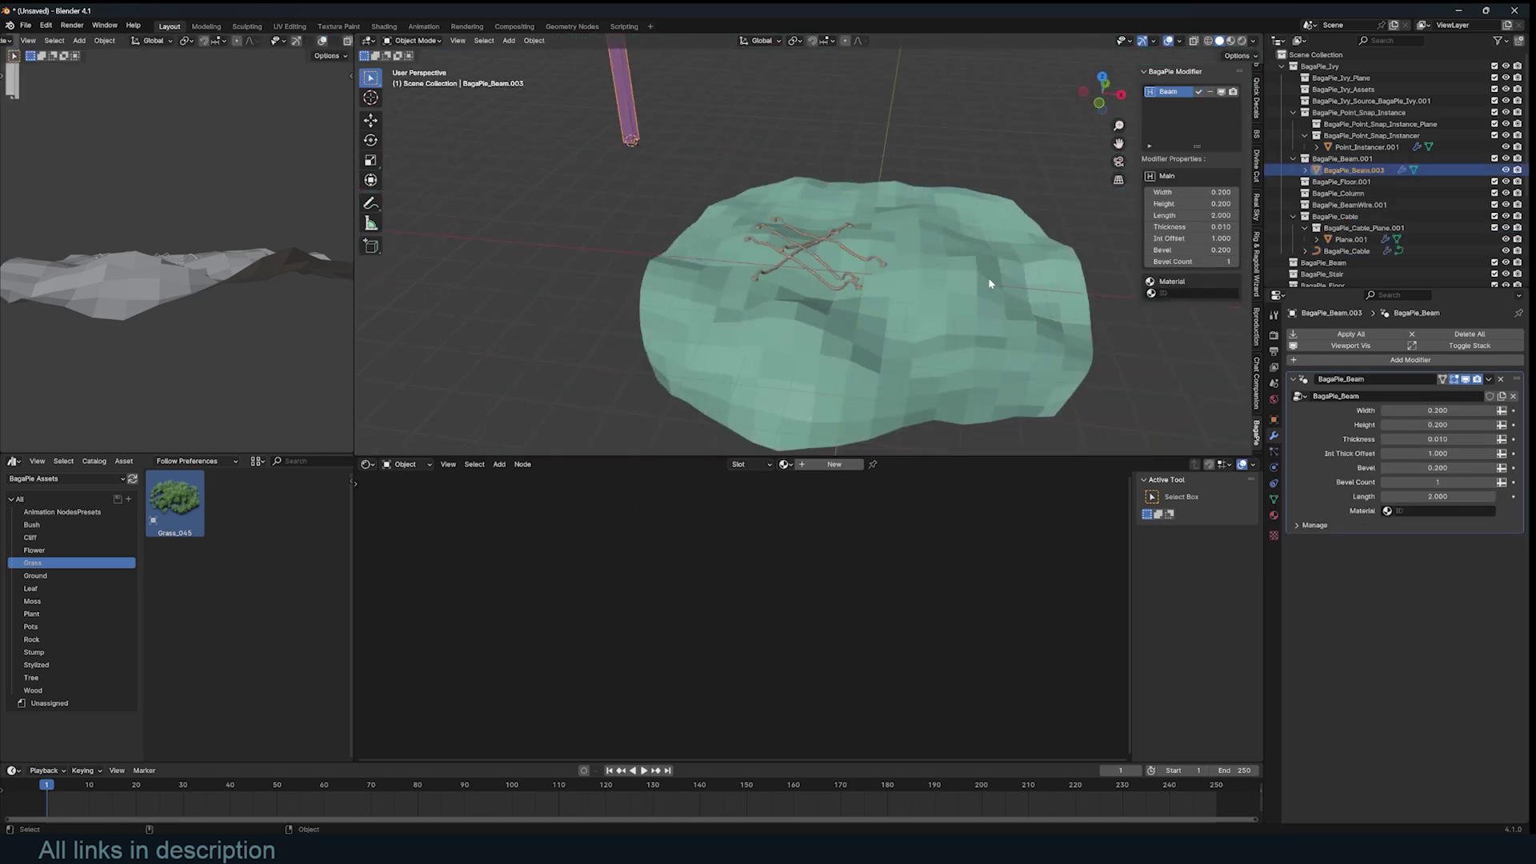
pyautogui.hotkey('shift', 's')
pyautogui.click(843, 212)
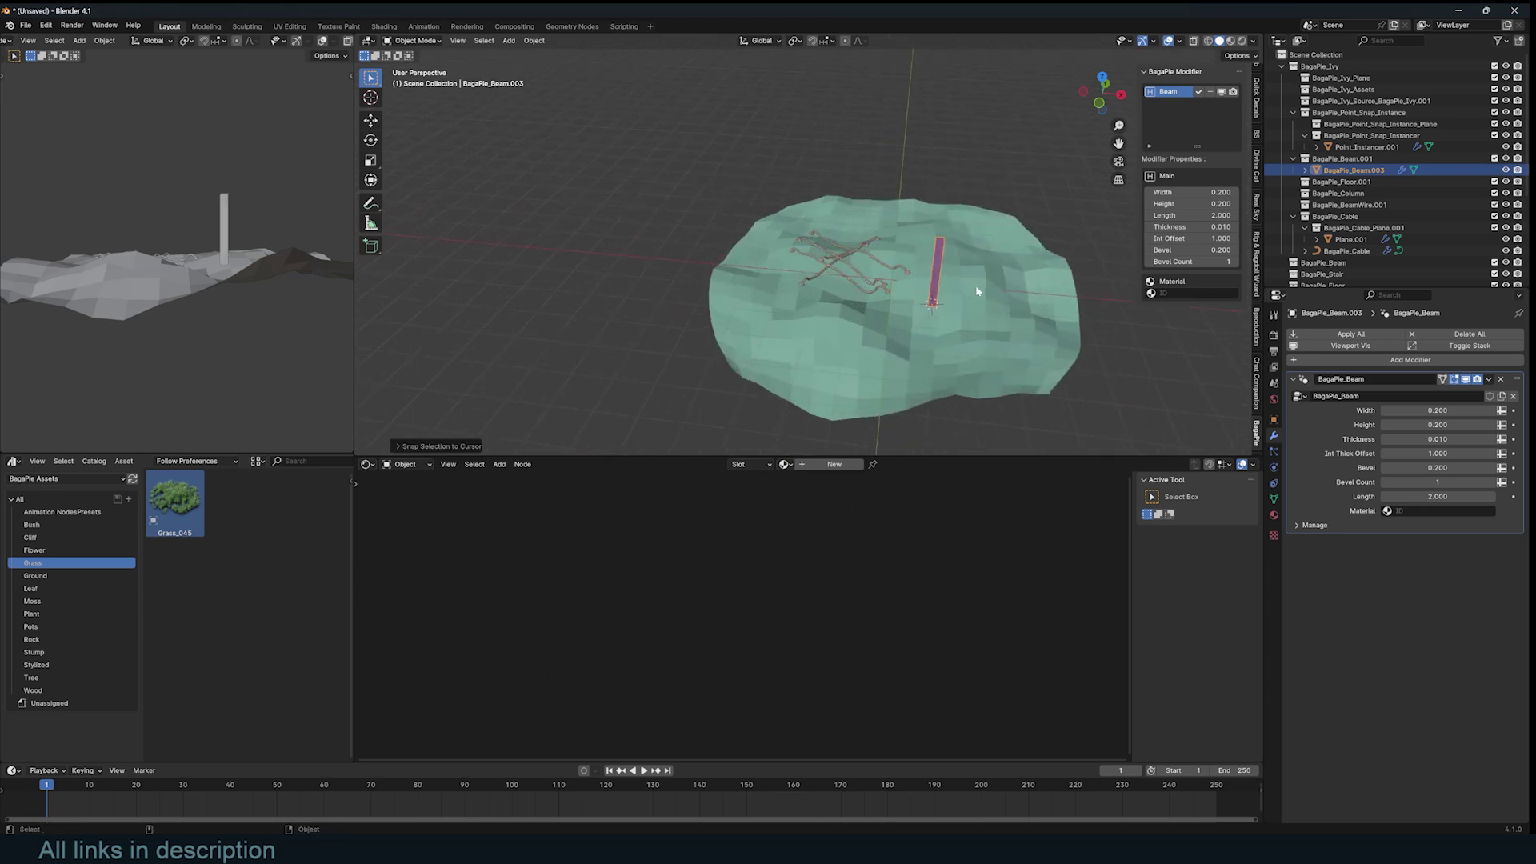
pyautogui.scroll(5, 975, 284)
pyautogui.moveTo(768, 299); pyautogui.dragTo(960, 256, button='middle')
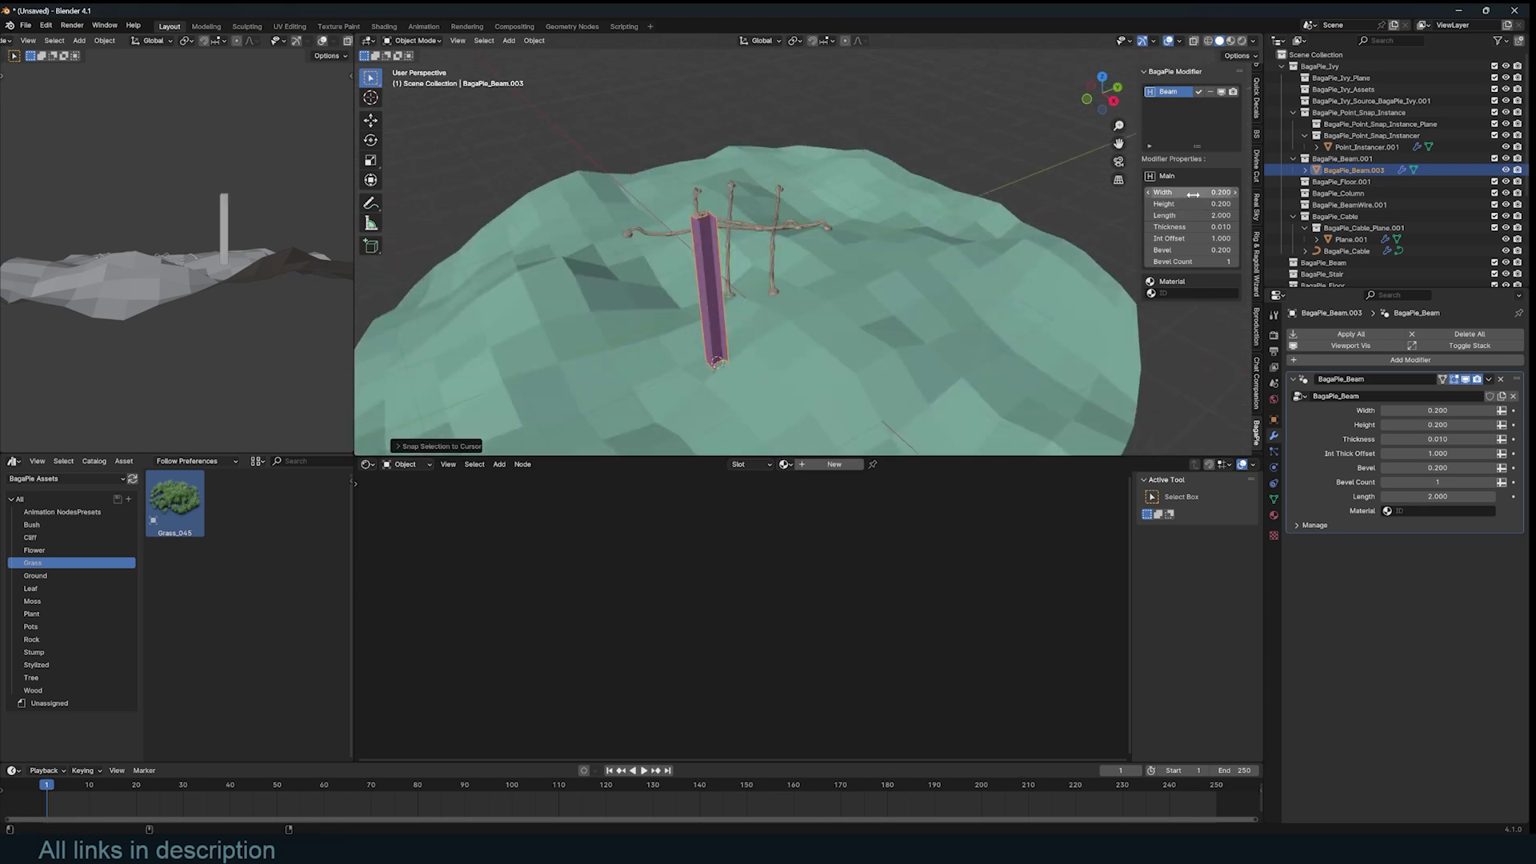
pyautogui.moveTo(1192, 194)
pyautogui.mouseDown()
pyautogui.moveTo(1172, 195)
pyautogui.moveTo(1192, 195)
pyautogui.mouseUp()
# - Add a Stair Spiral from the BagaPie architecture tools around the beam
pyautogui.press('j')
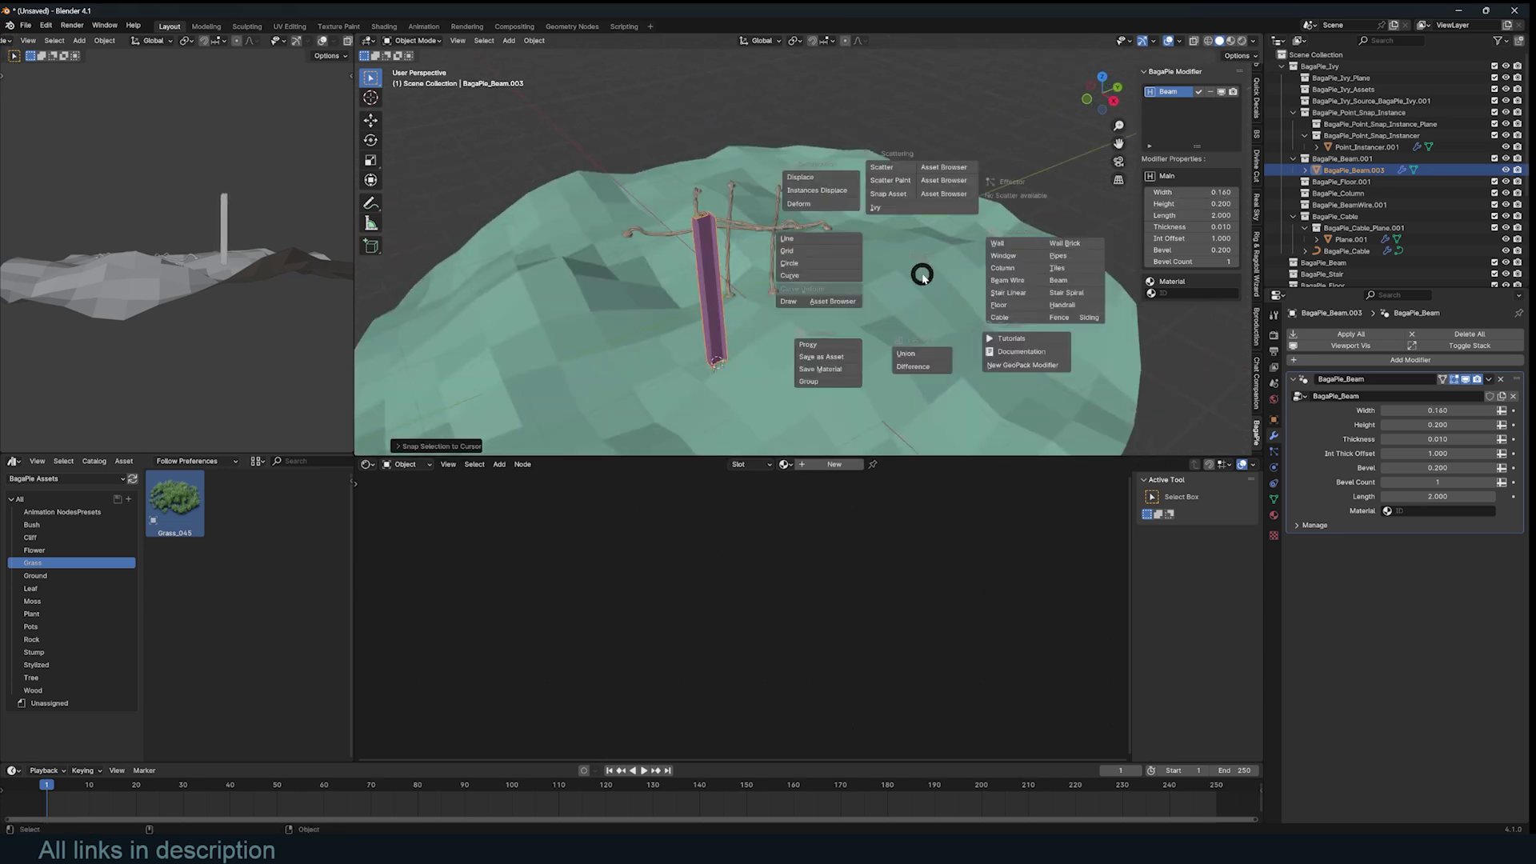
pyautogui.click(1073, 295)
pyautogui.scroll(-4, 923, 307)
pyautogui.moveTo(858, 272); pyautogui.dragTo(838, 299, button='middle')
# - Add a BagaPie handrail and draw its curved path around the cables on the terrain
pyautogui.press('j')
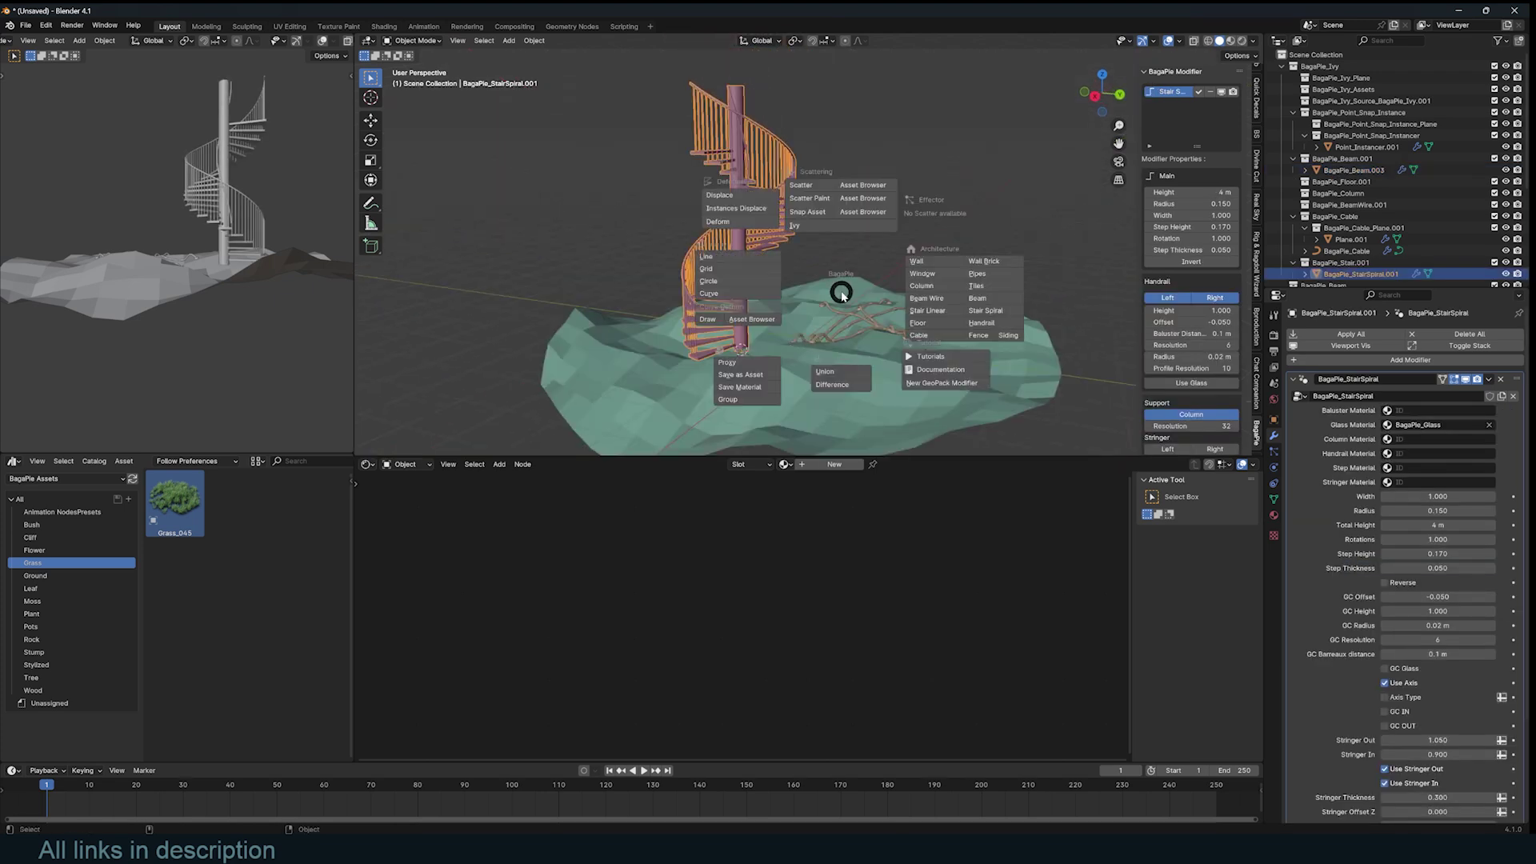
pyautogui.click(994, 315)
pyautogui.moveTo(934, 273); pyautogui.dragTo(855, 302)
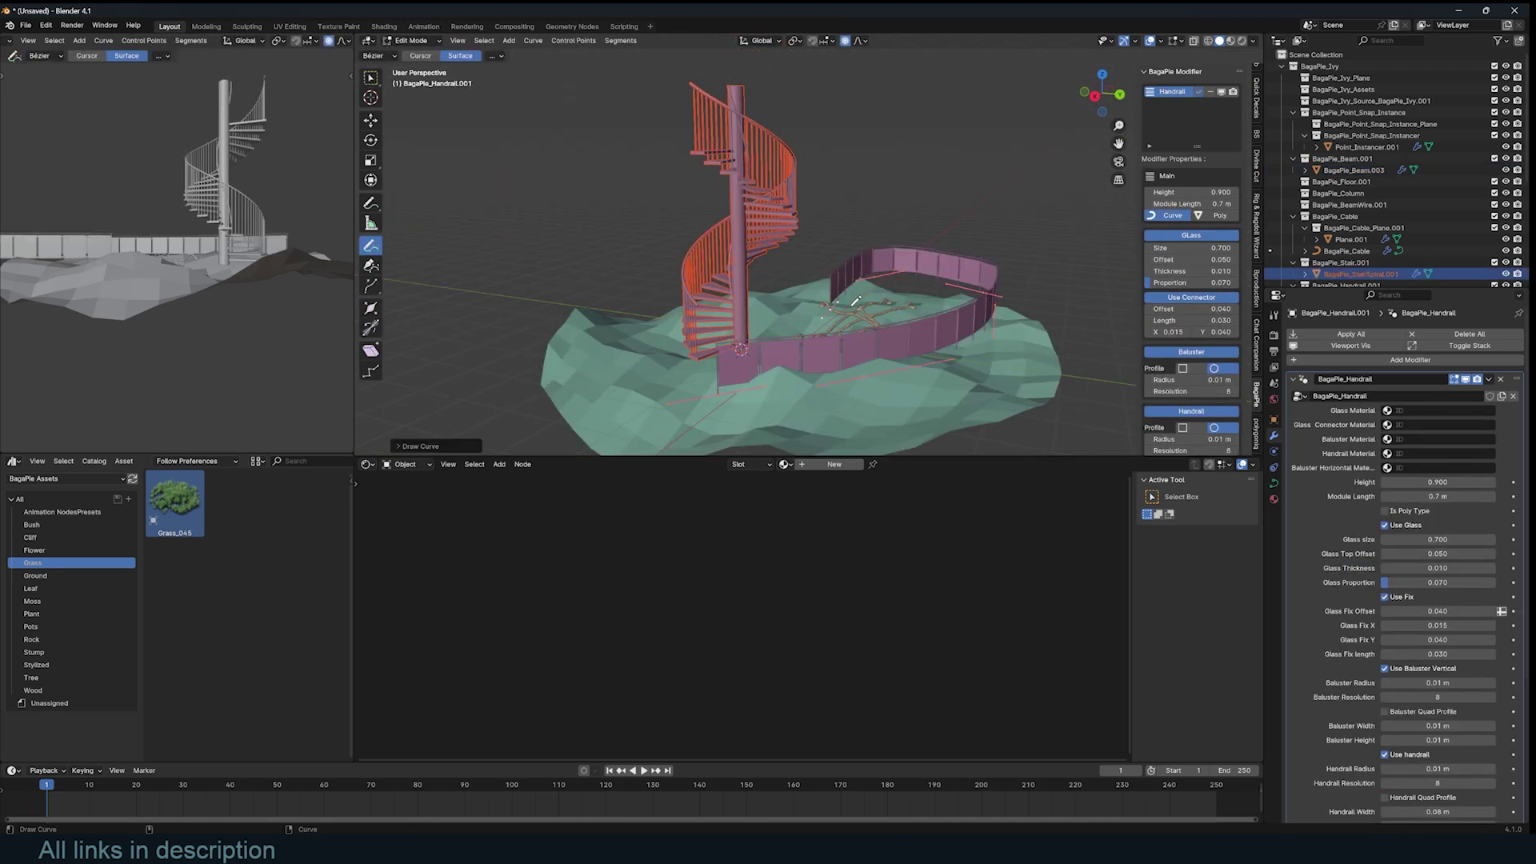
pyautogui.moveTo(909, 343); pyautogui.dragTo(828, 389, button='middle')
pyautogui.press('Tab')
# - Add a BagaPie fence and draw its path across the terrain from the base of the spiral stair
pyautogui.press('j')
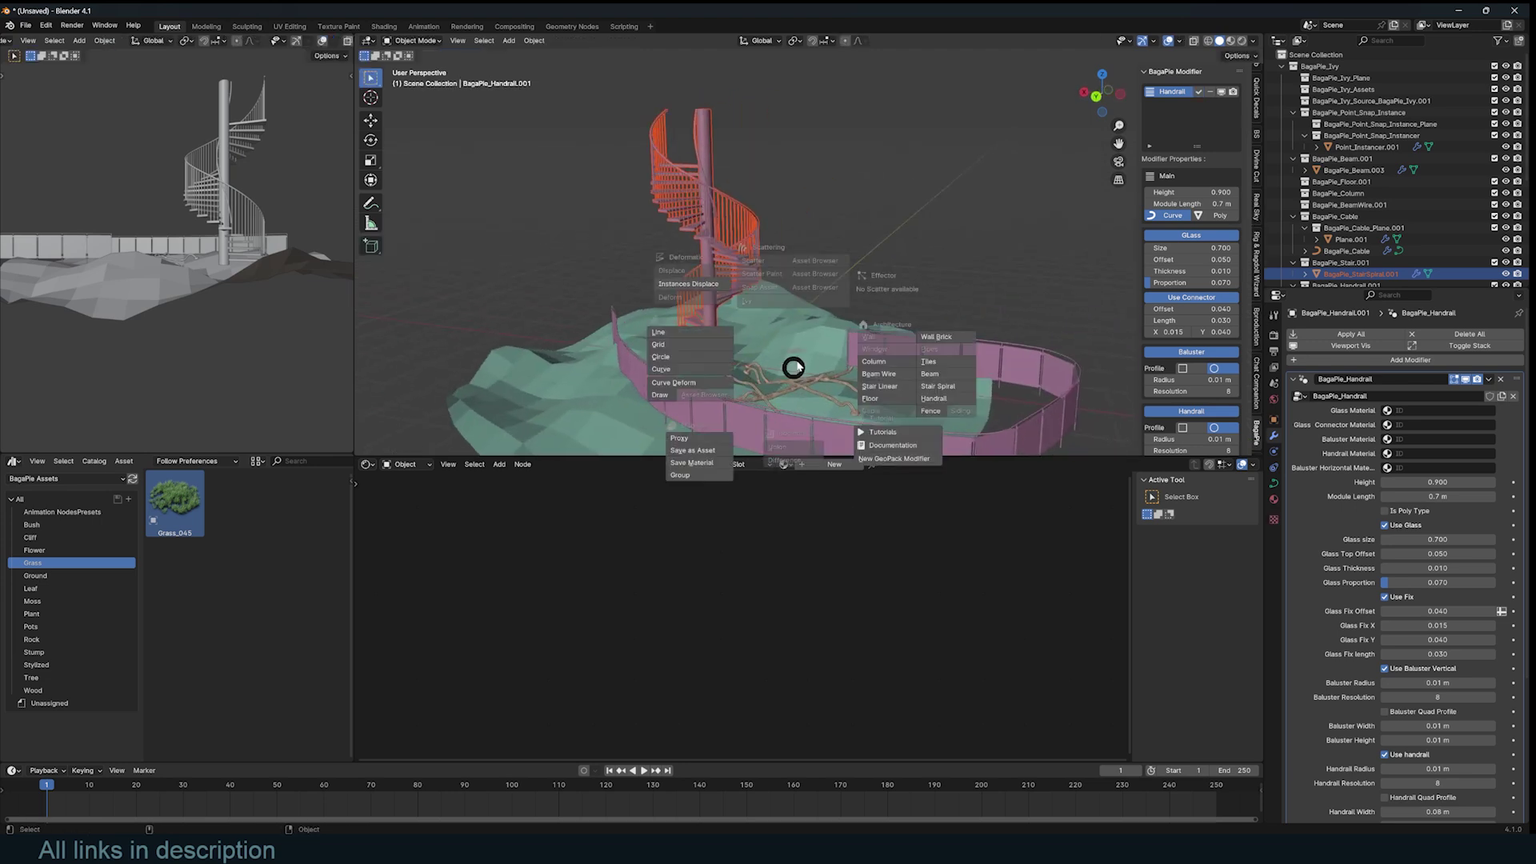
pyautogui.click(937, 410)
pyautogui.moveTo(697, 362); pyautogui.dragTo(968, 317)
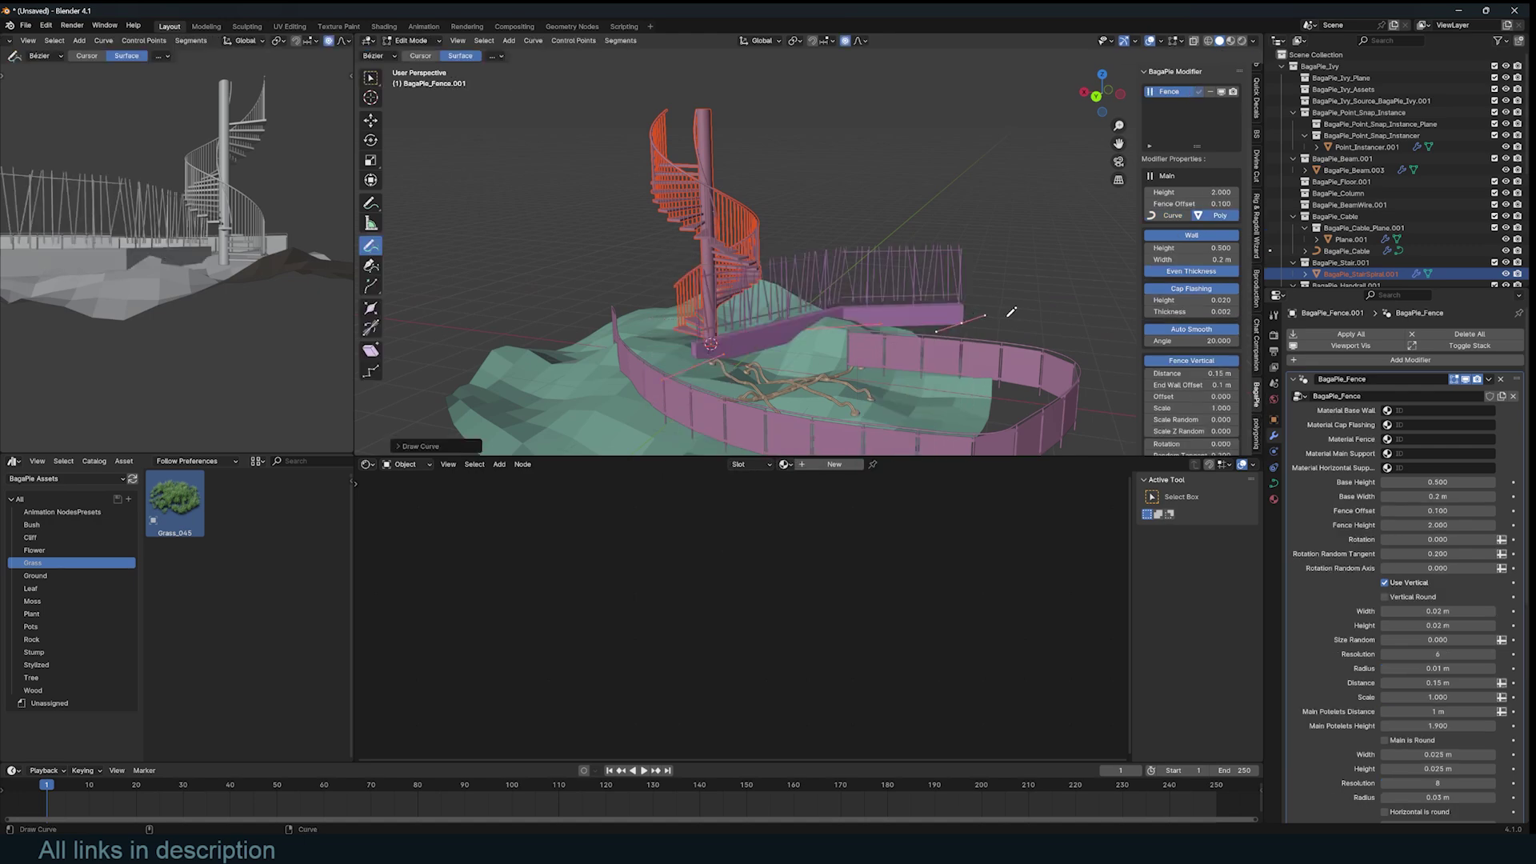
pyautogui.press('Tab')
# - Select the terrain plane and examine the whole scene in Rendered shading
pyautogui.moveTo(1027, 306); pyautogui.dragTo(778, 328, button='middle')
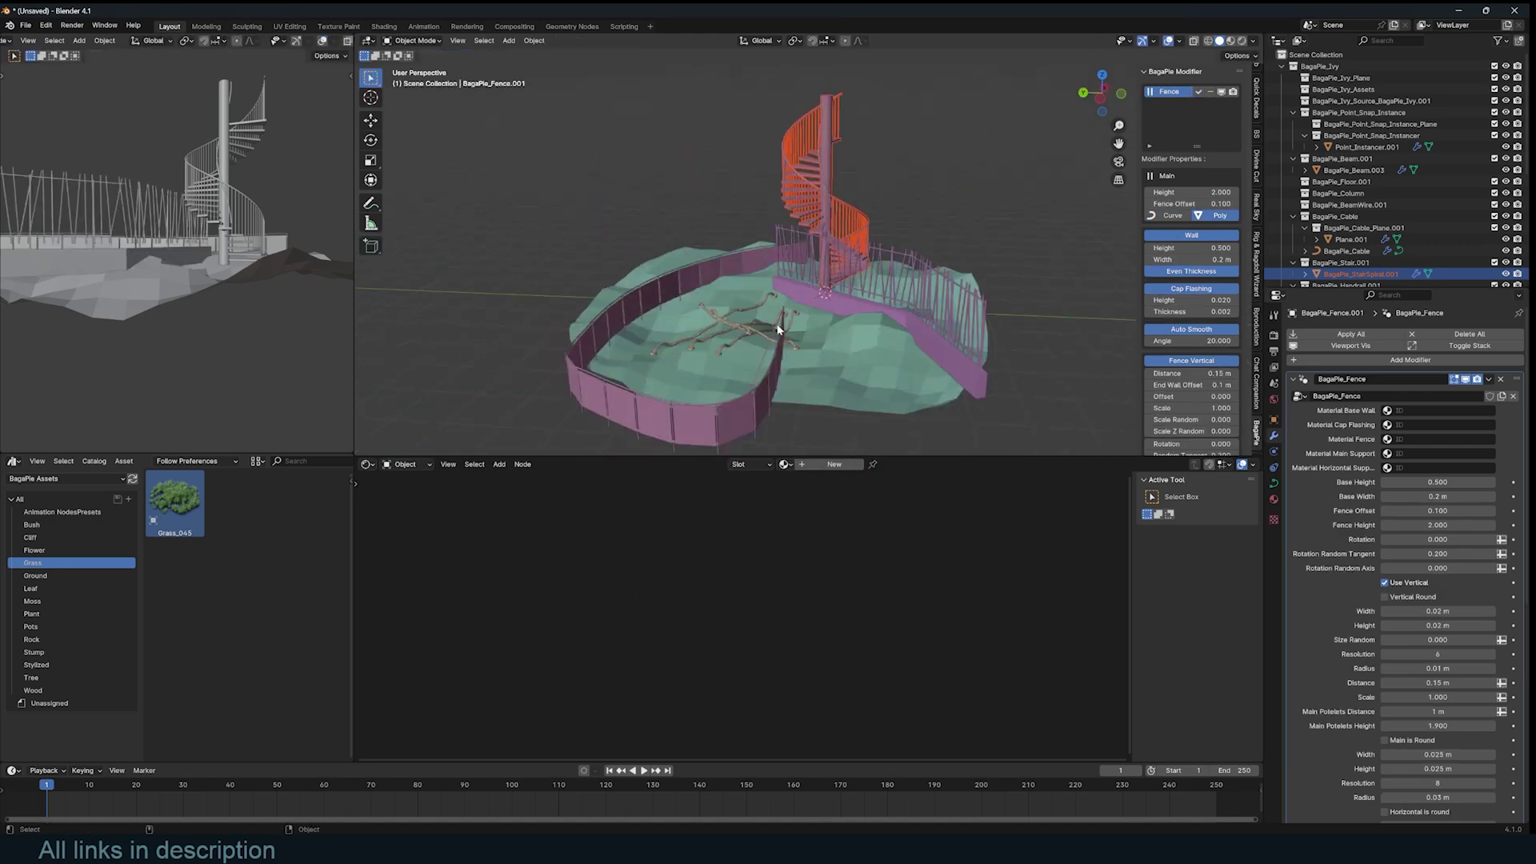
pyautogui.click(656, 263)
pyautogui.click(1242, 41)
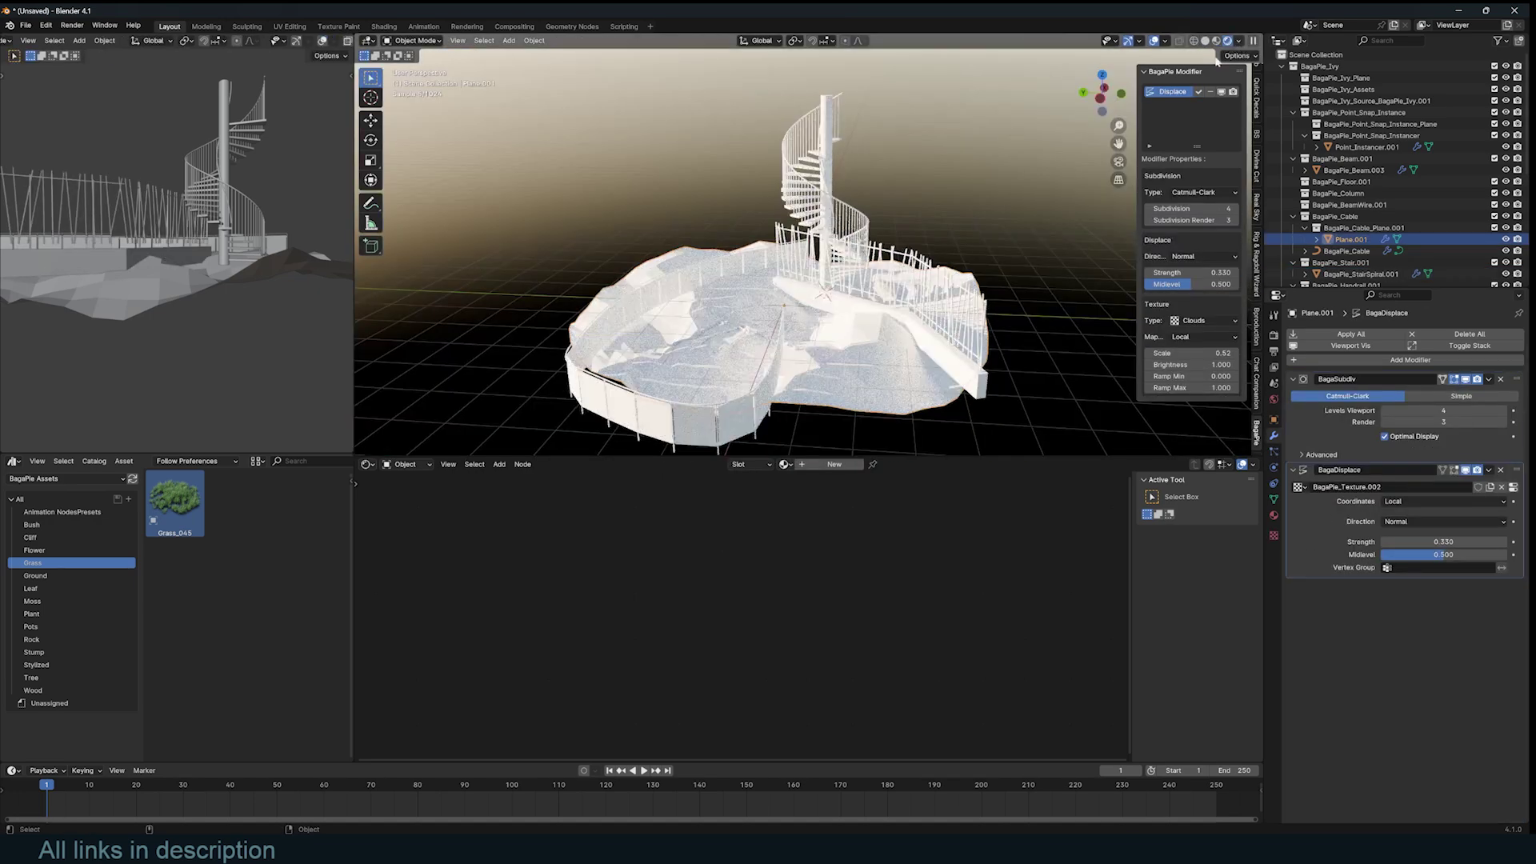
pyautogui.moveTo(970, 157); pyautogui.dragTo(916, 155, button='middle')
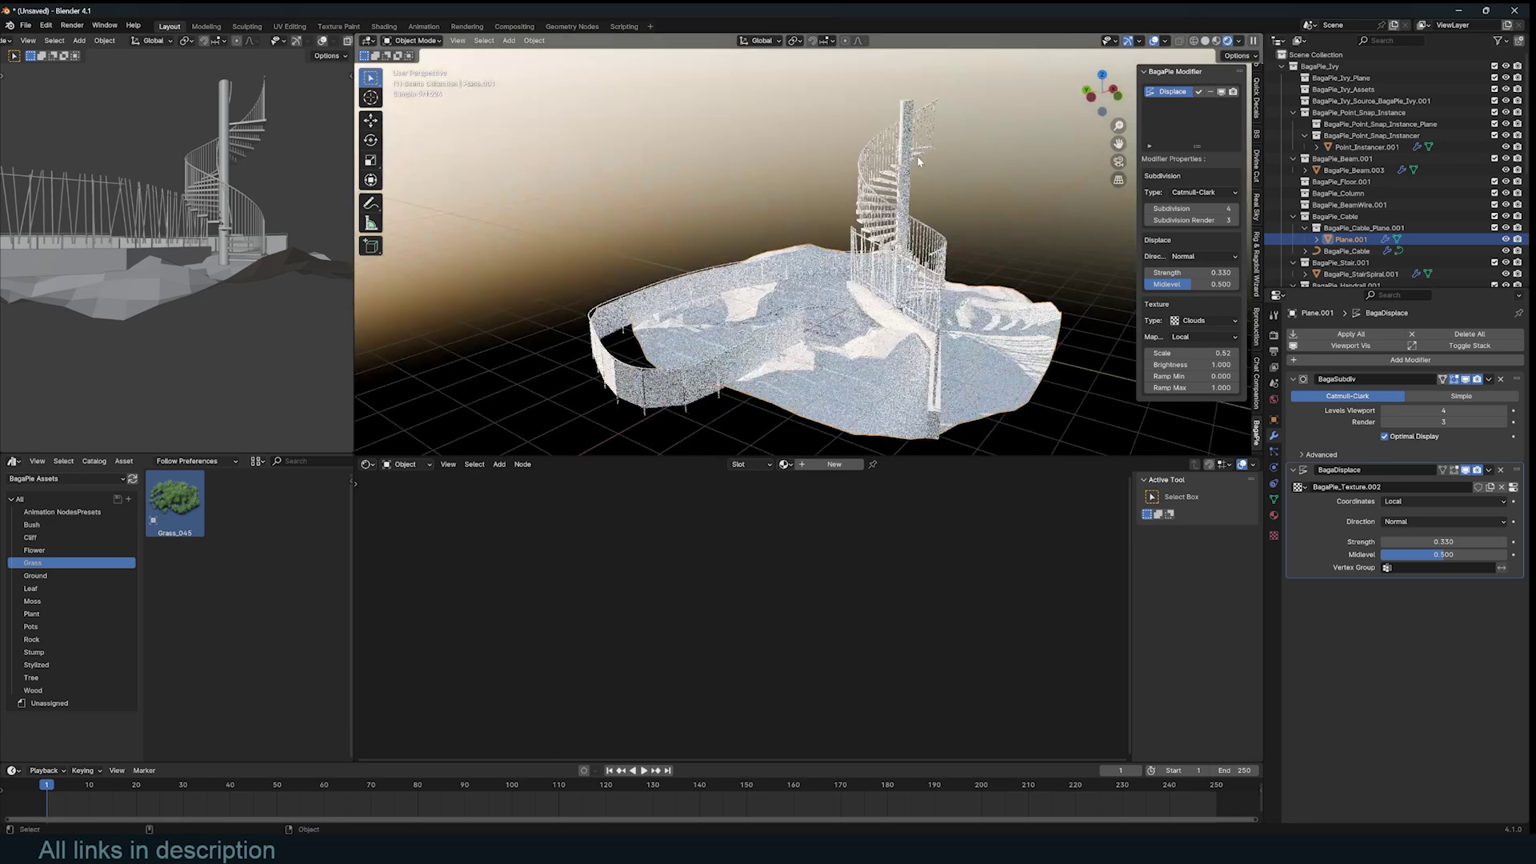
# - Switch the asset library to BagaPie Modifier and display its Extra and Beam catalogs
pyautogui.click(79, 479)
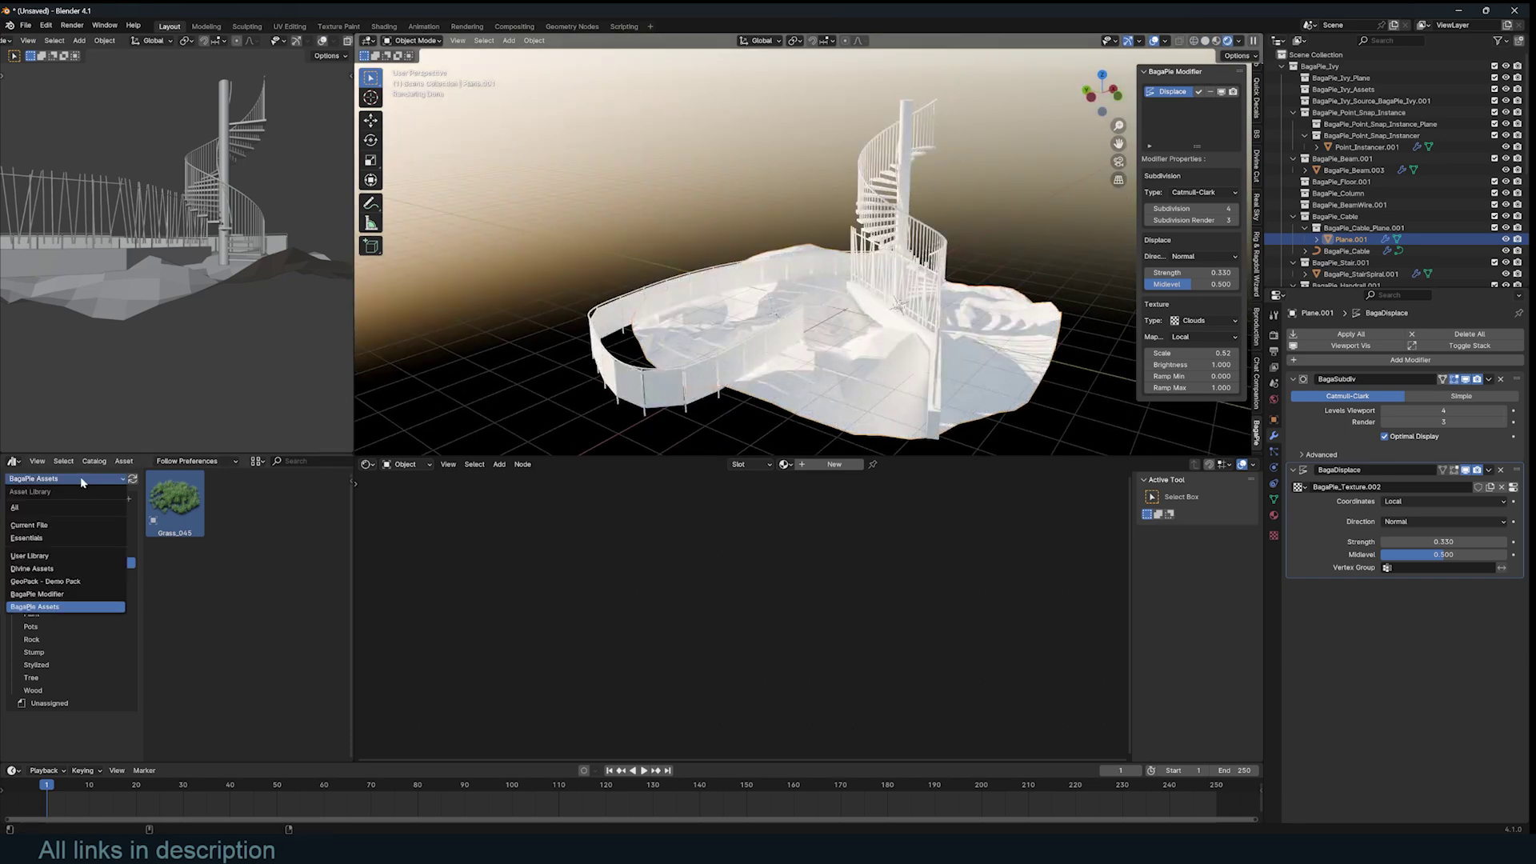
pyautogui.click(72, 594)
pyautogui.click(65, 525)
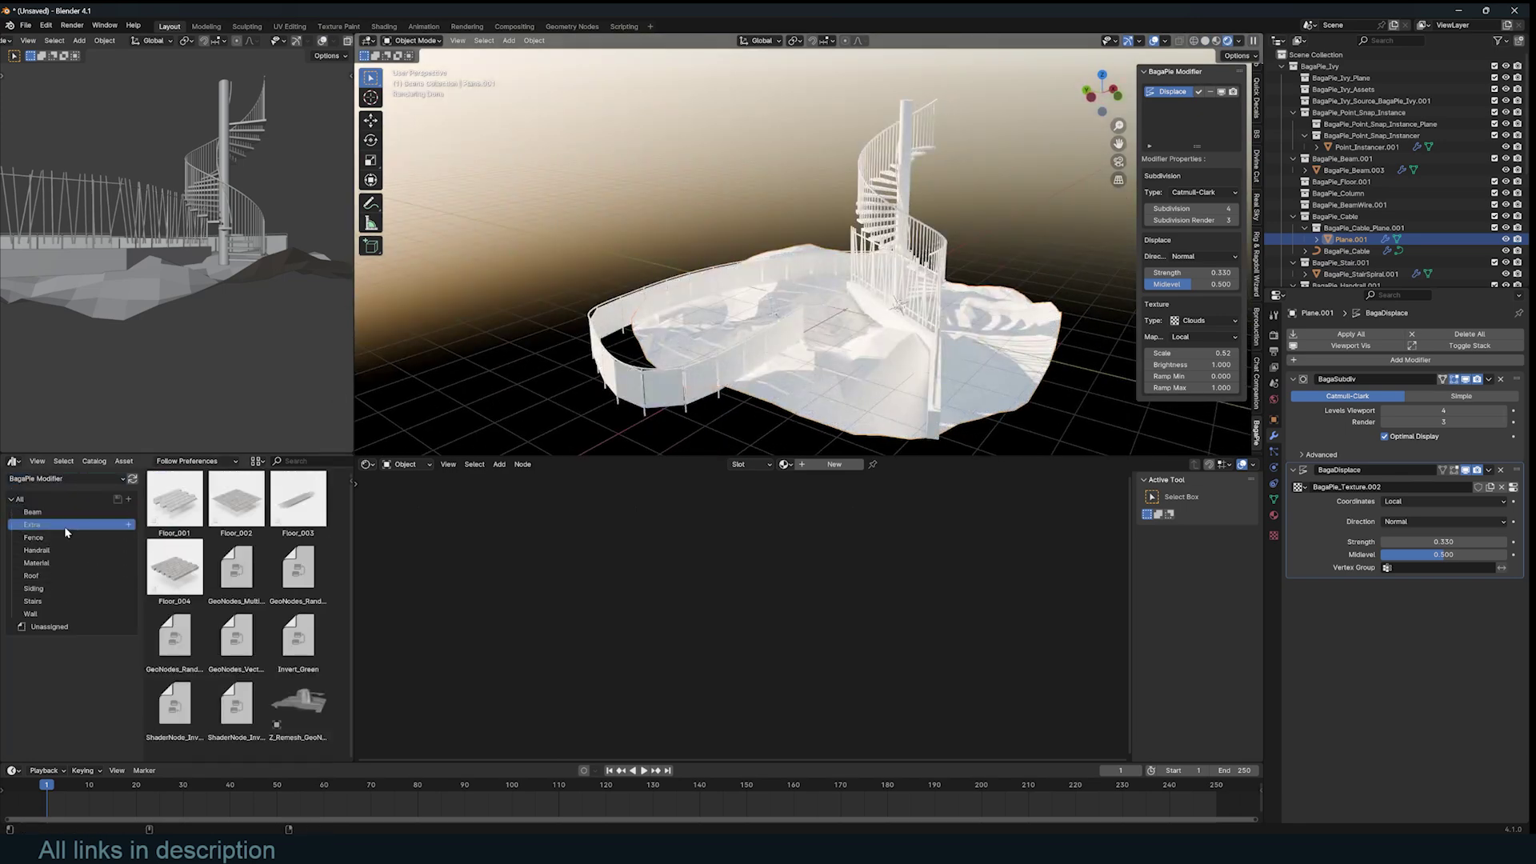
pyautogui.click(69, 512)
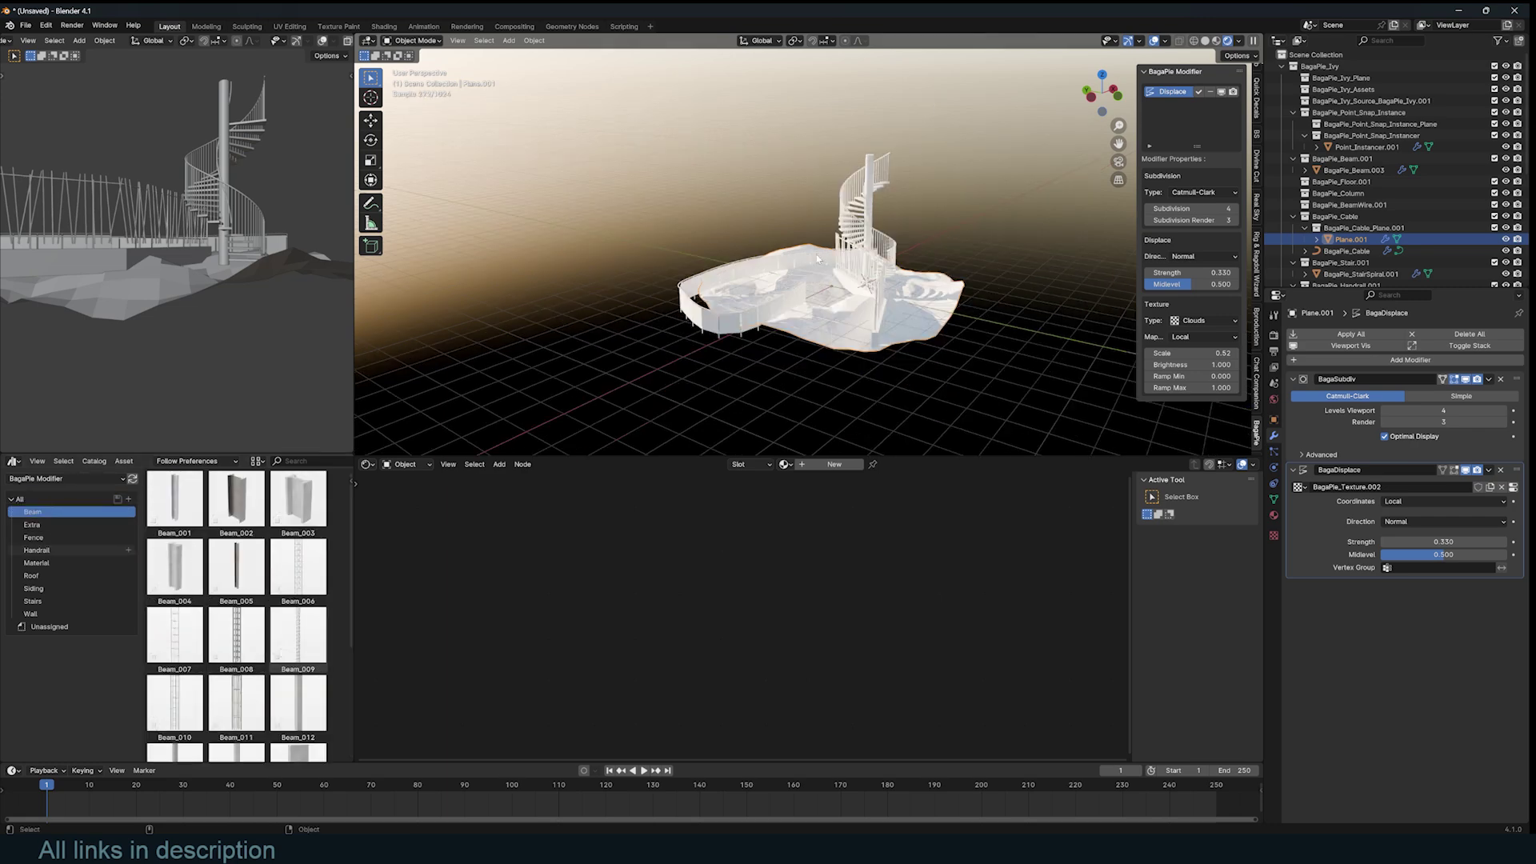
# - Return the viewport to Solid shading and delete the terrain with all the architecture objects
pyautogui.press('z')
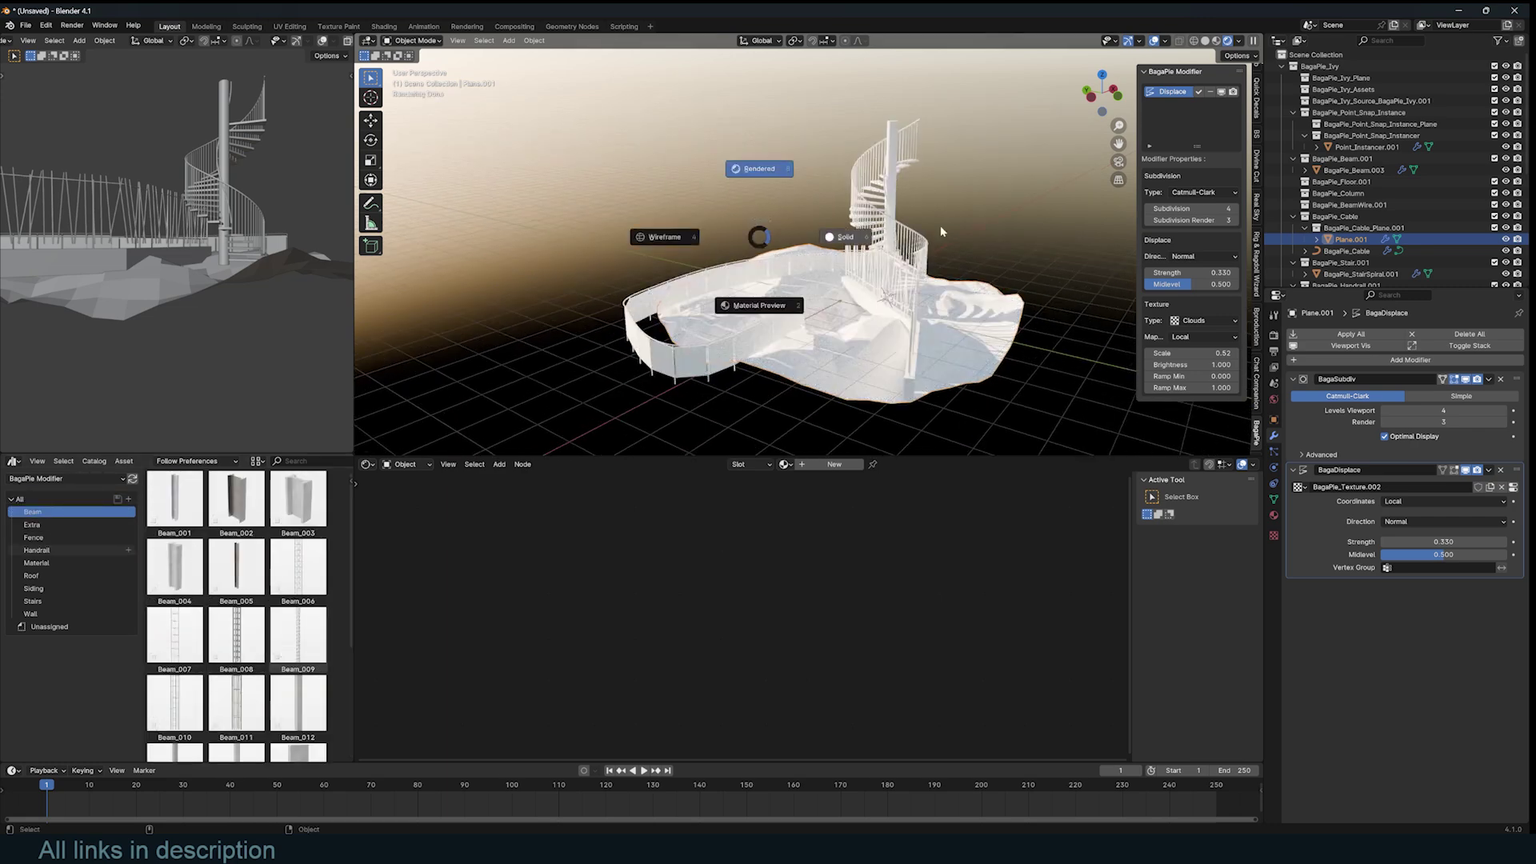
pyautogui.click(839, 236)
pyautogui.press('j')
pyautogui.press('Escape')
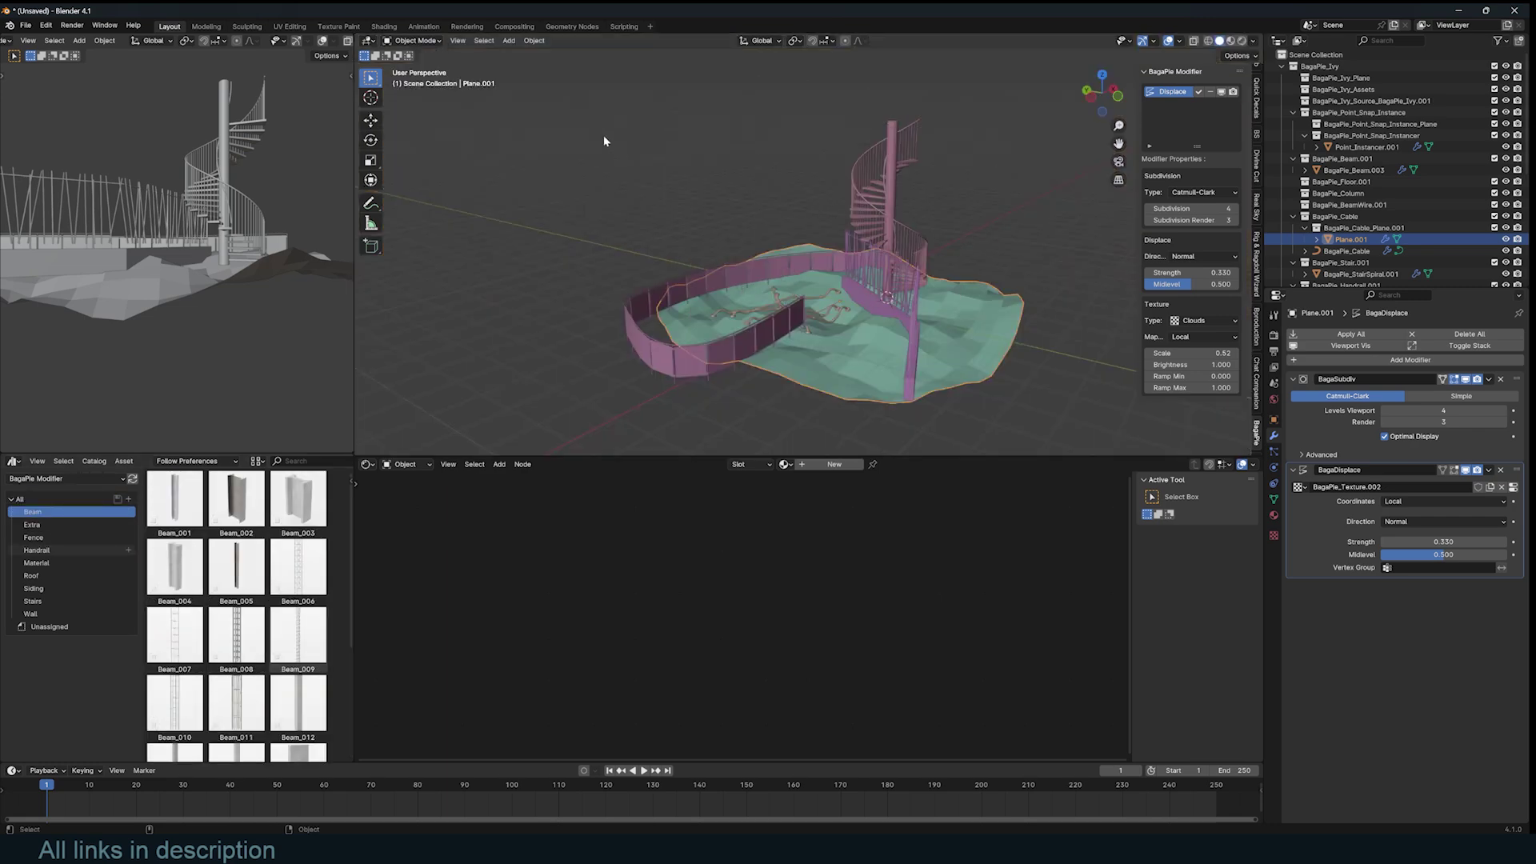
pyautogui.moveTo(605, 139); pyautogui.dragTo(1037, 413)
pyautogui.press('x')
pyautogui.click(893, 318)
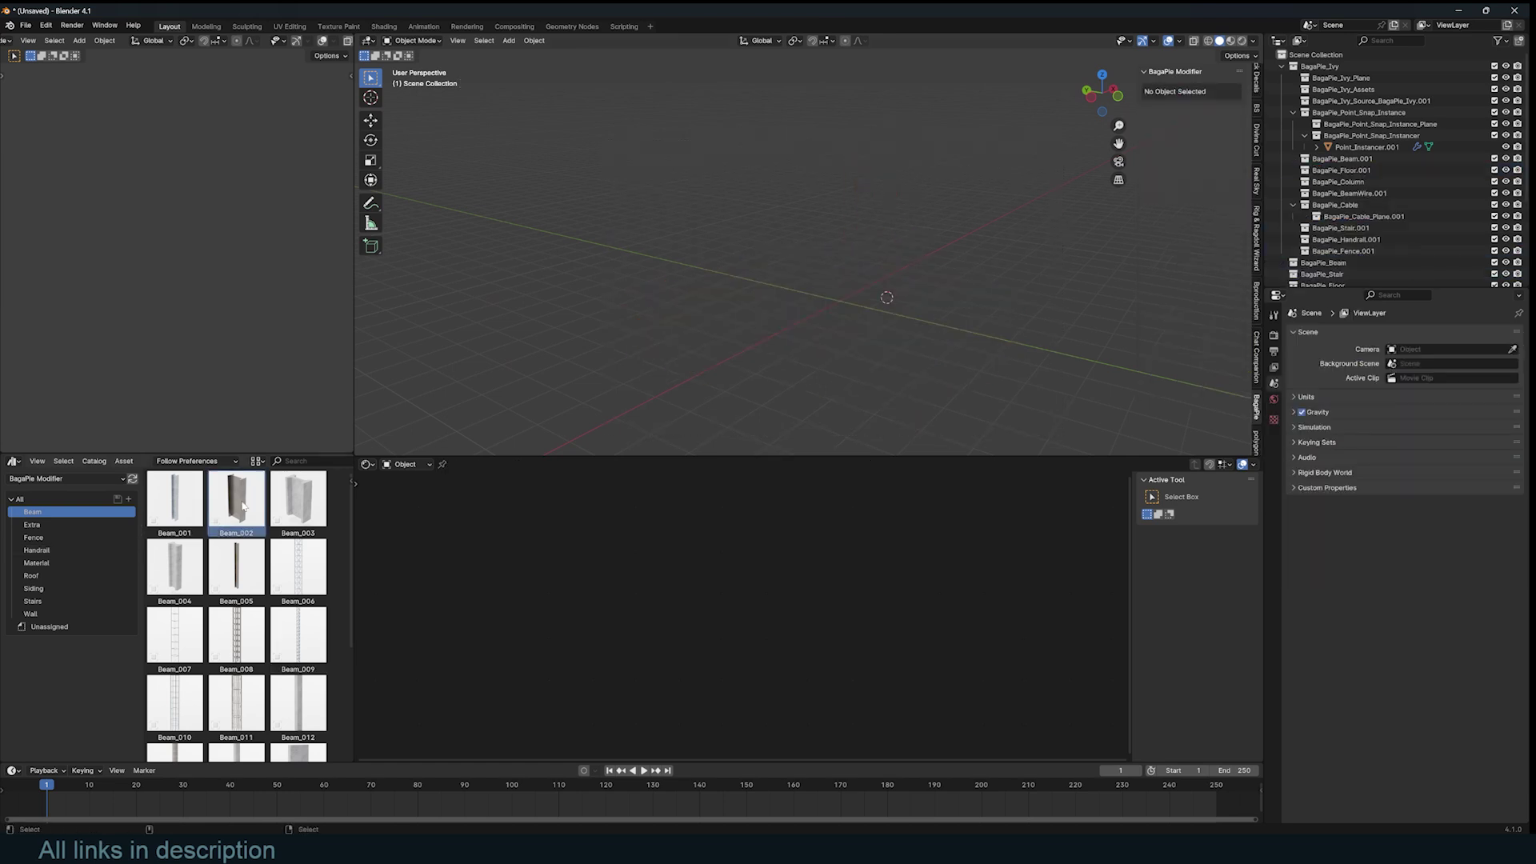
# - Try out the Beam_002 and Beam_017 assets in the scene, deleting each one after placing it
pyautogui.moveTo(214, 512); pyautogui.dragTo(772, 362)
pyautogui.press('x')
pyautogui.click(772, 366)
pyautogui.scroll(-4, 236, 616)
pyautogui.moveTo(236, 654); pyautogui.dragTo(724, 388)
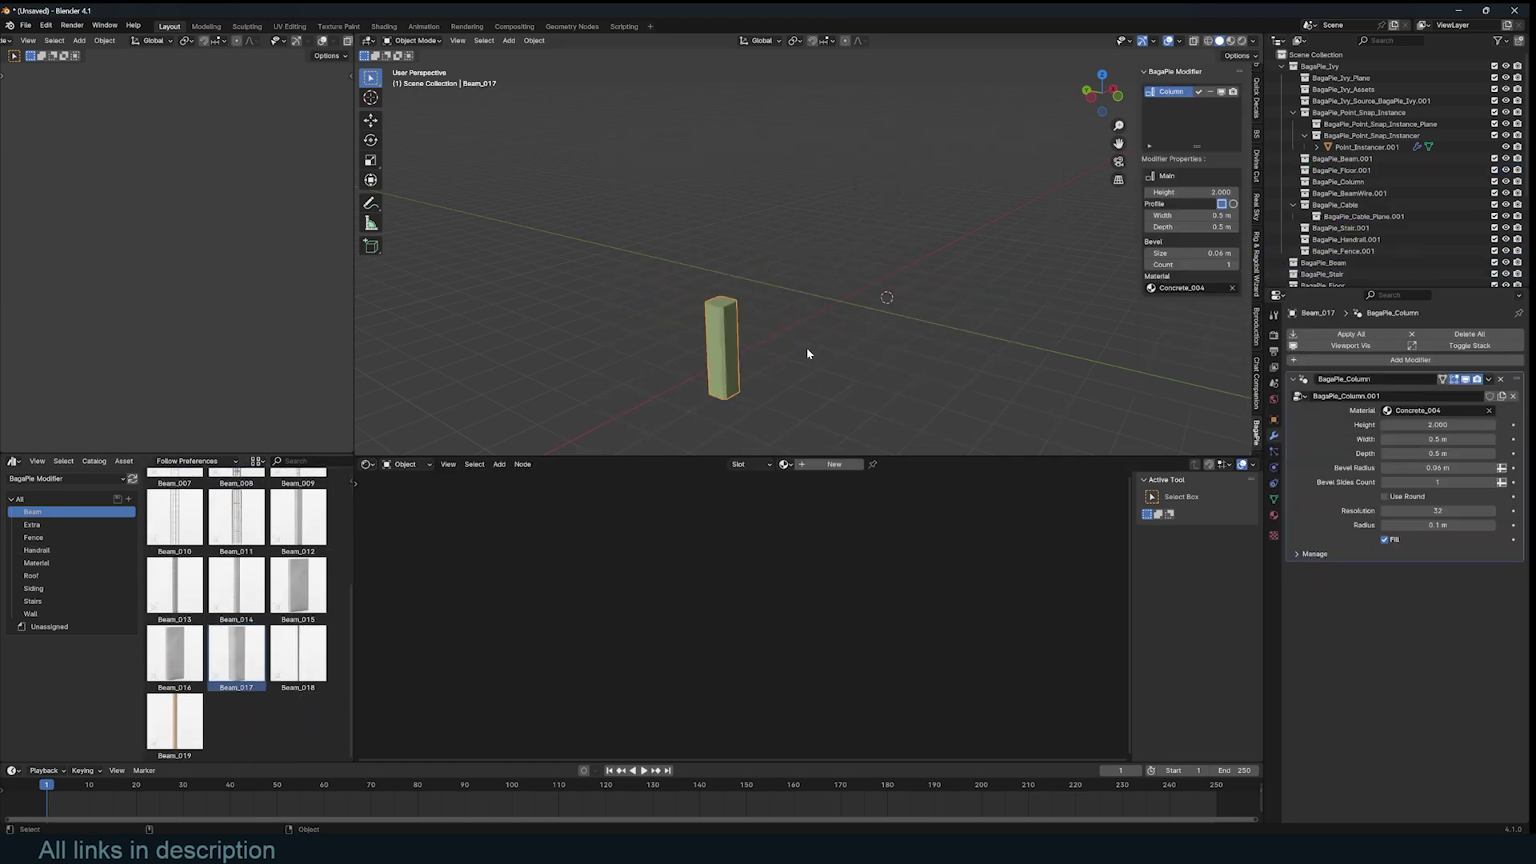
pyautogui.press('x')
pyautogui.click(722, 374)
# - Display the Extra catalog and add a plane with a new geometry node tree
pyautogui.click(45, 523)
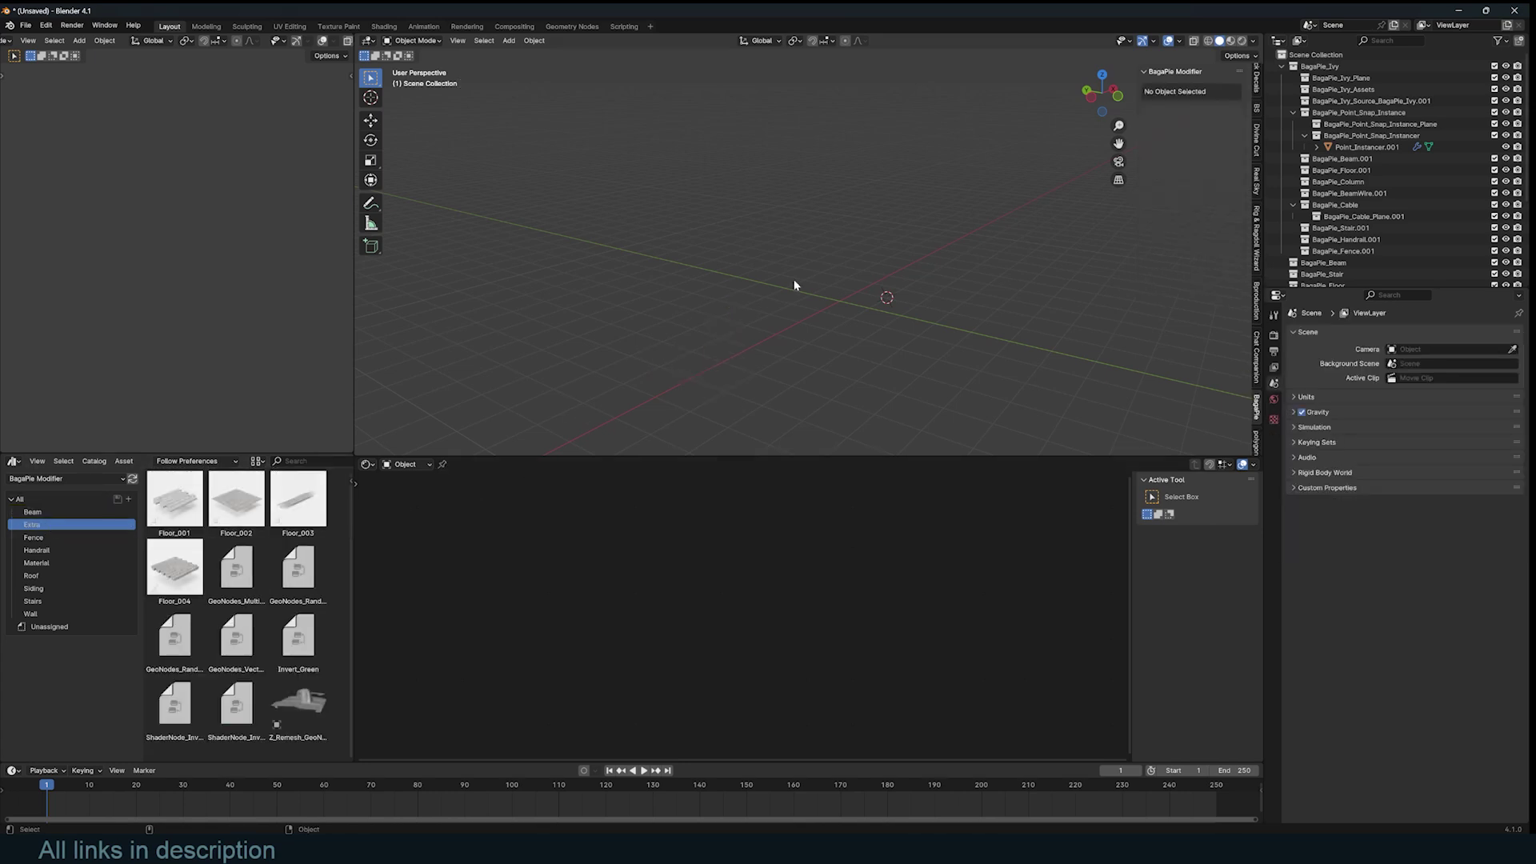
pyautogui.hotkey('shift', 'a')
pyautogui.click(871, 300)
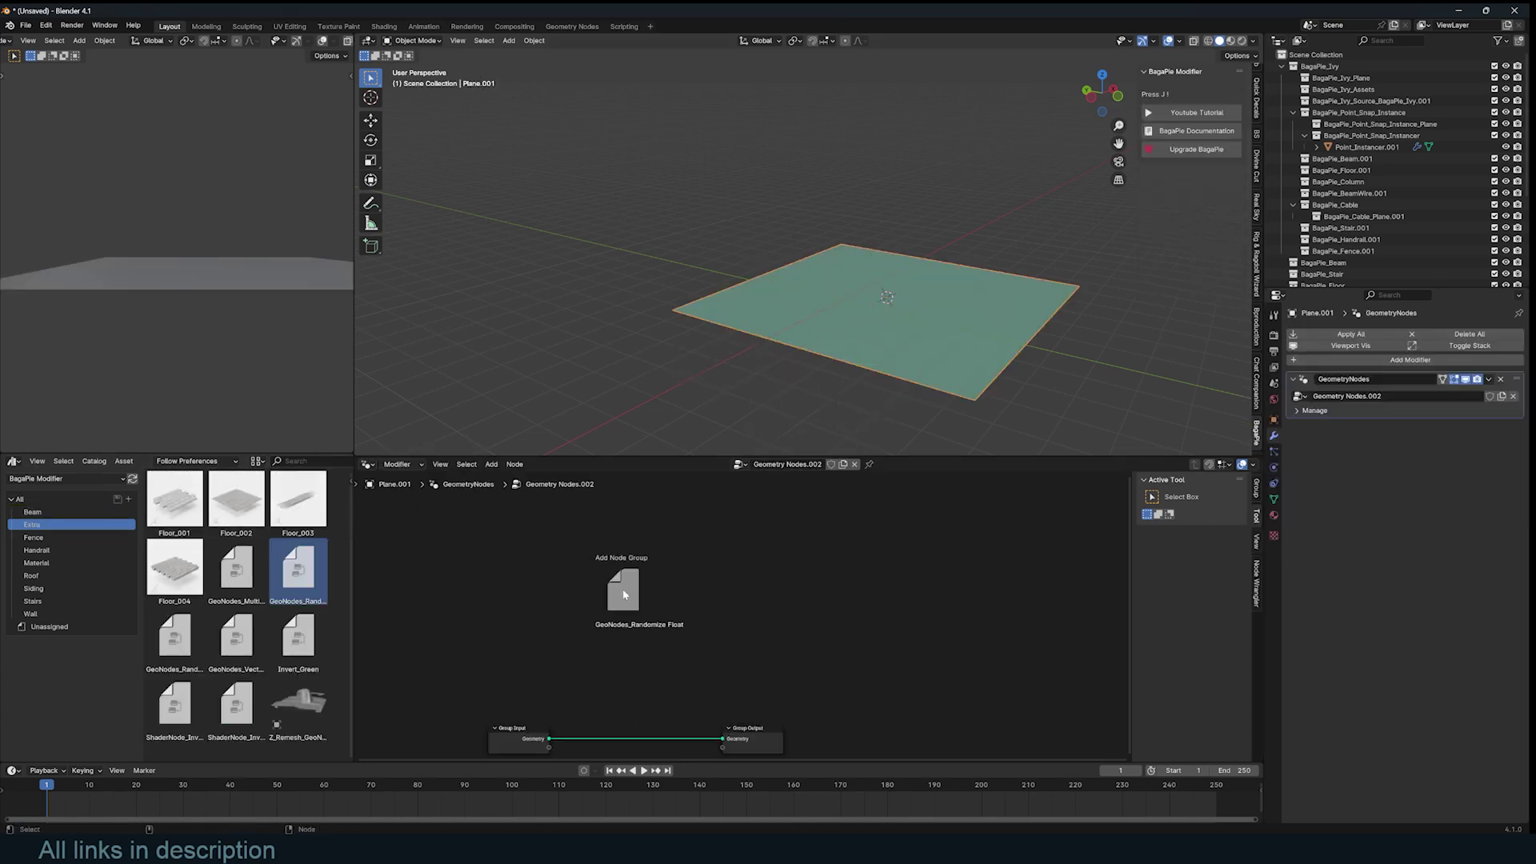
# - Add the GeoNodes_Randomize Float and GeoNodes_Multi Float Switch node groups to the plane's node tree
pyautogui.moveTo(624, 593); pyautogui.dragTo(623, 594)
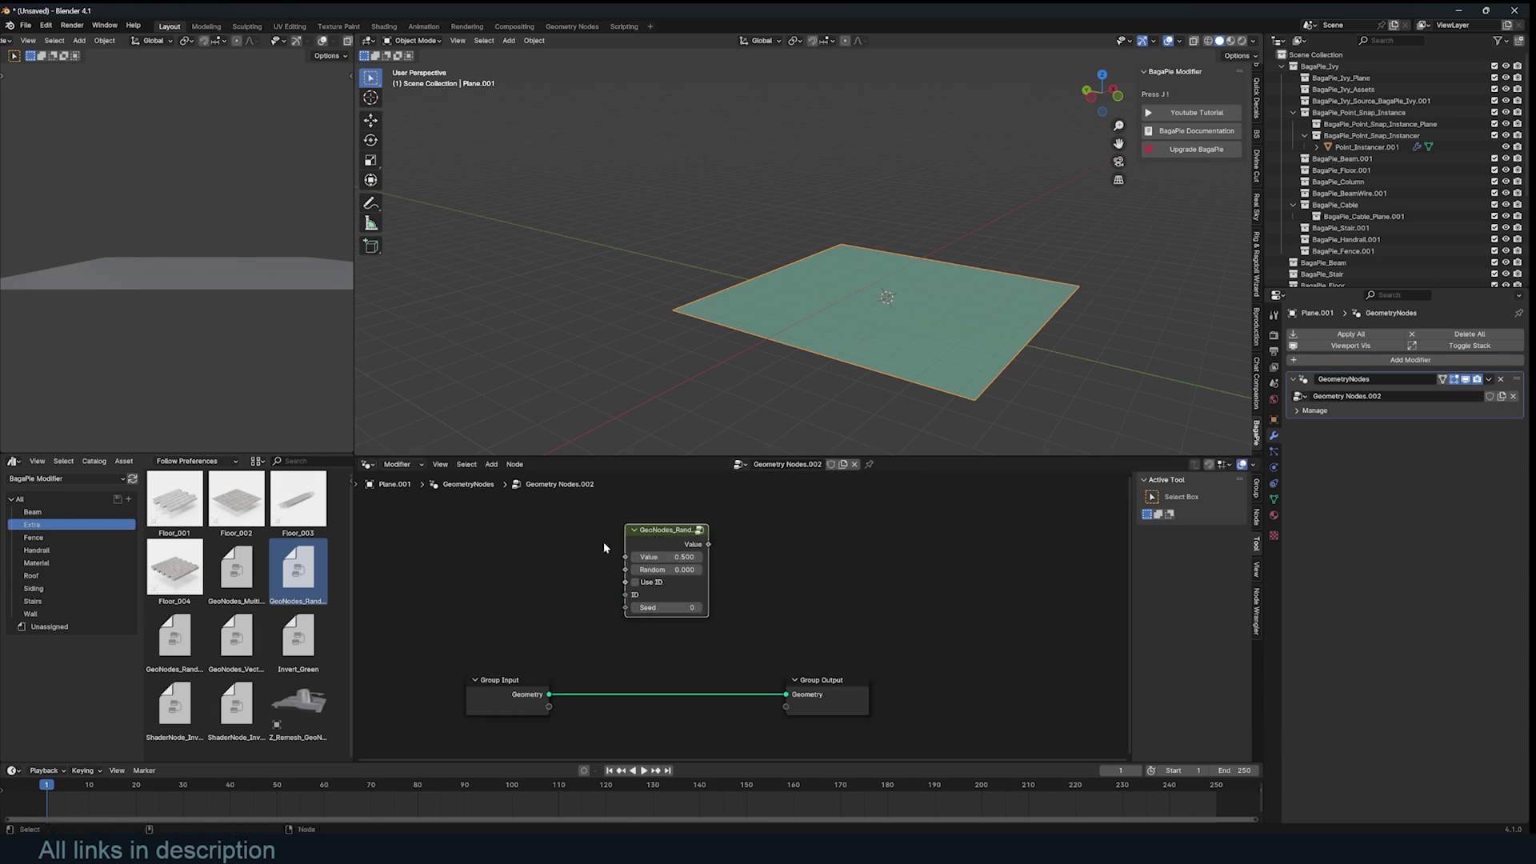
pyautogui.scroll(3, 640, 576)
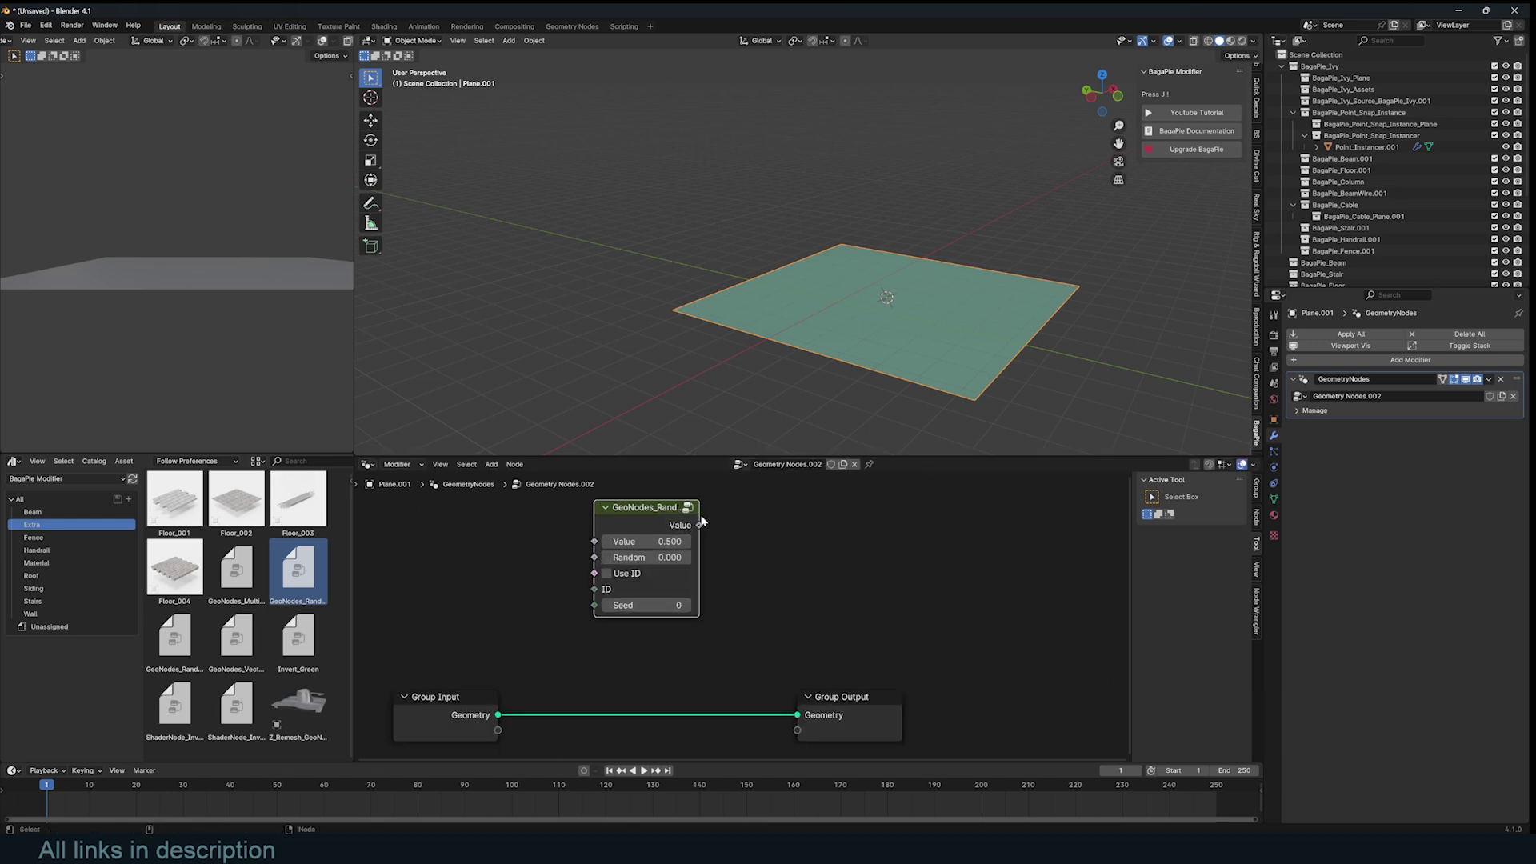
pyautogui.moveTo(237, 568); pyautogui.dragTo(928, 544)
pyautogui.click(815, 496)
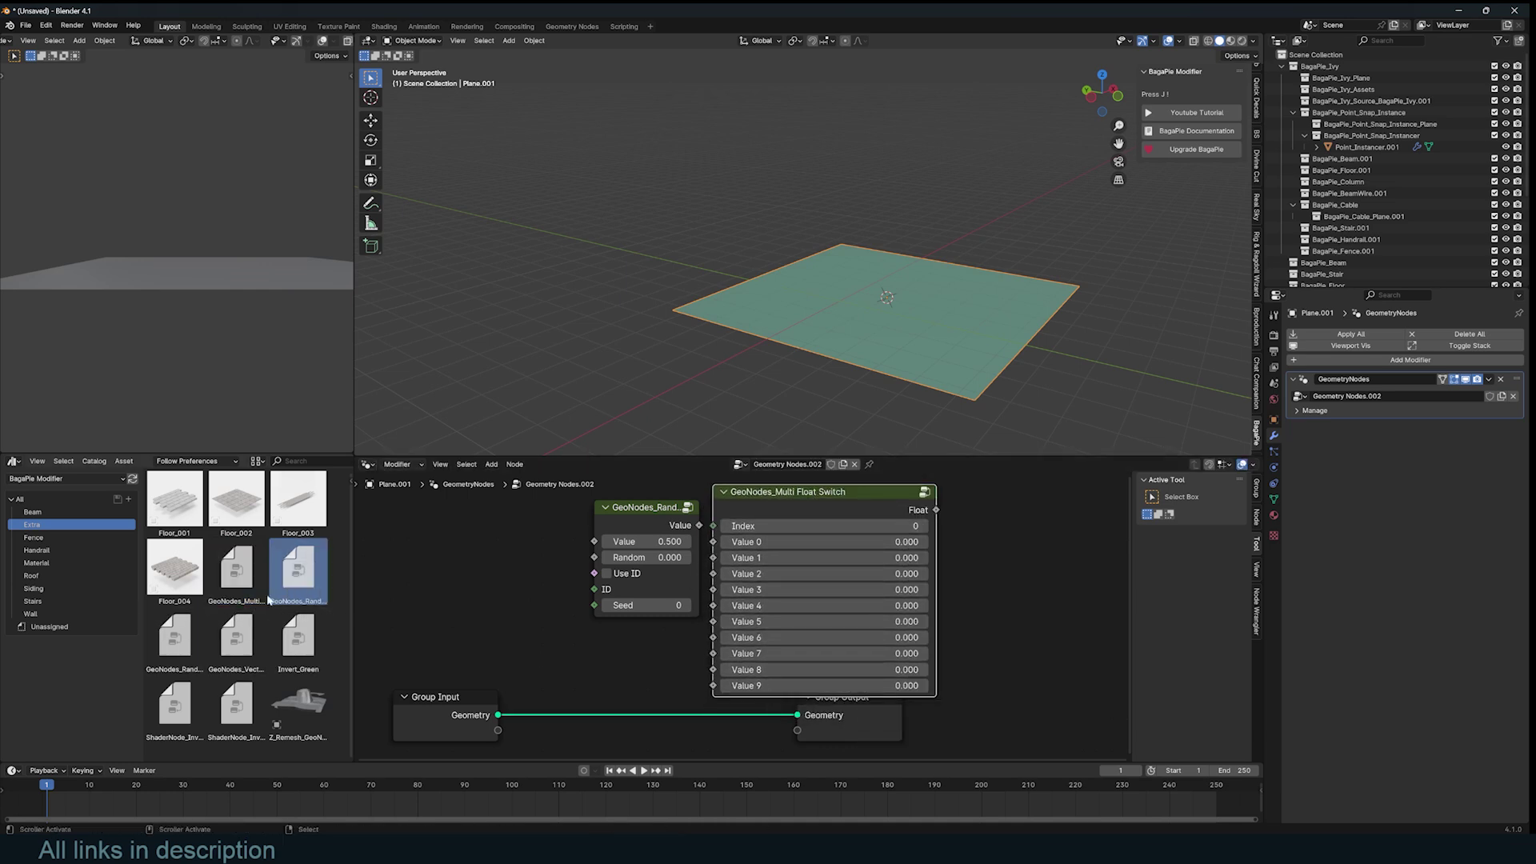
# - Add the vector randomizing node group from the Extra catalog to the node tree, in front of the float randomizer
pyautogui.moveTo(175, 638); pyautogui.dragTo(427, 562)
pyautogui.moveTo(439, 593); pyautogui.dragTo(587, 523, button='middle')
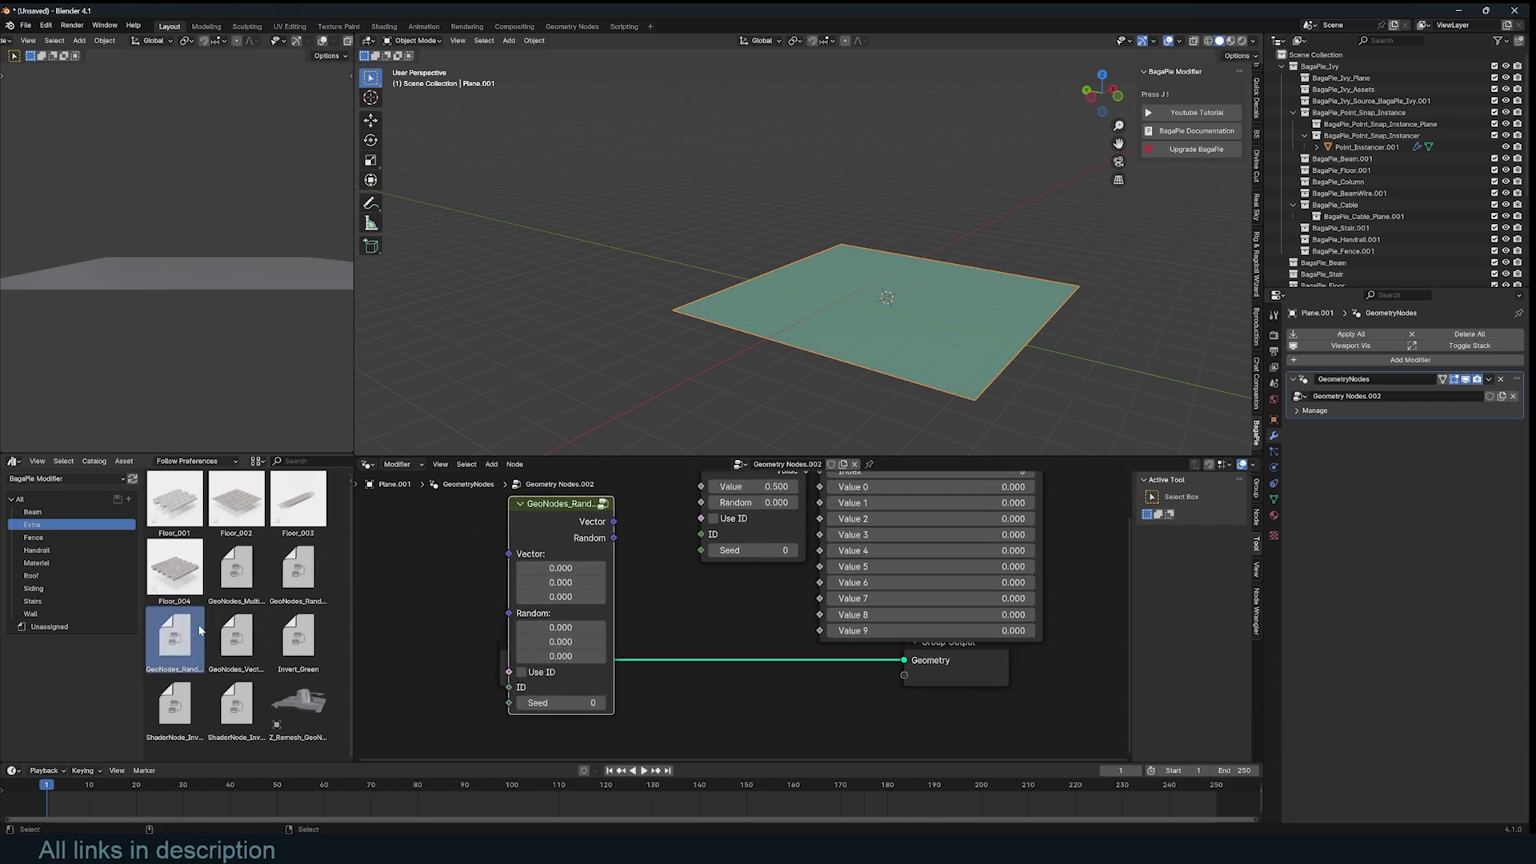
pyautogui.click(175, 708)
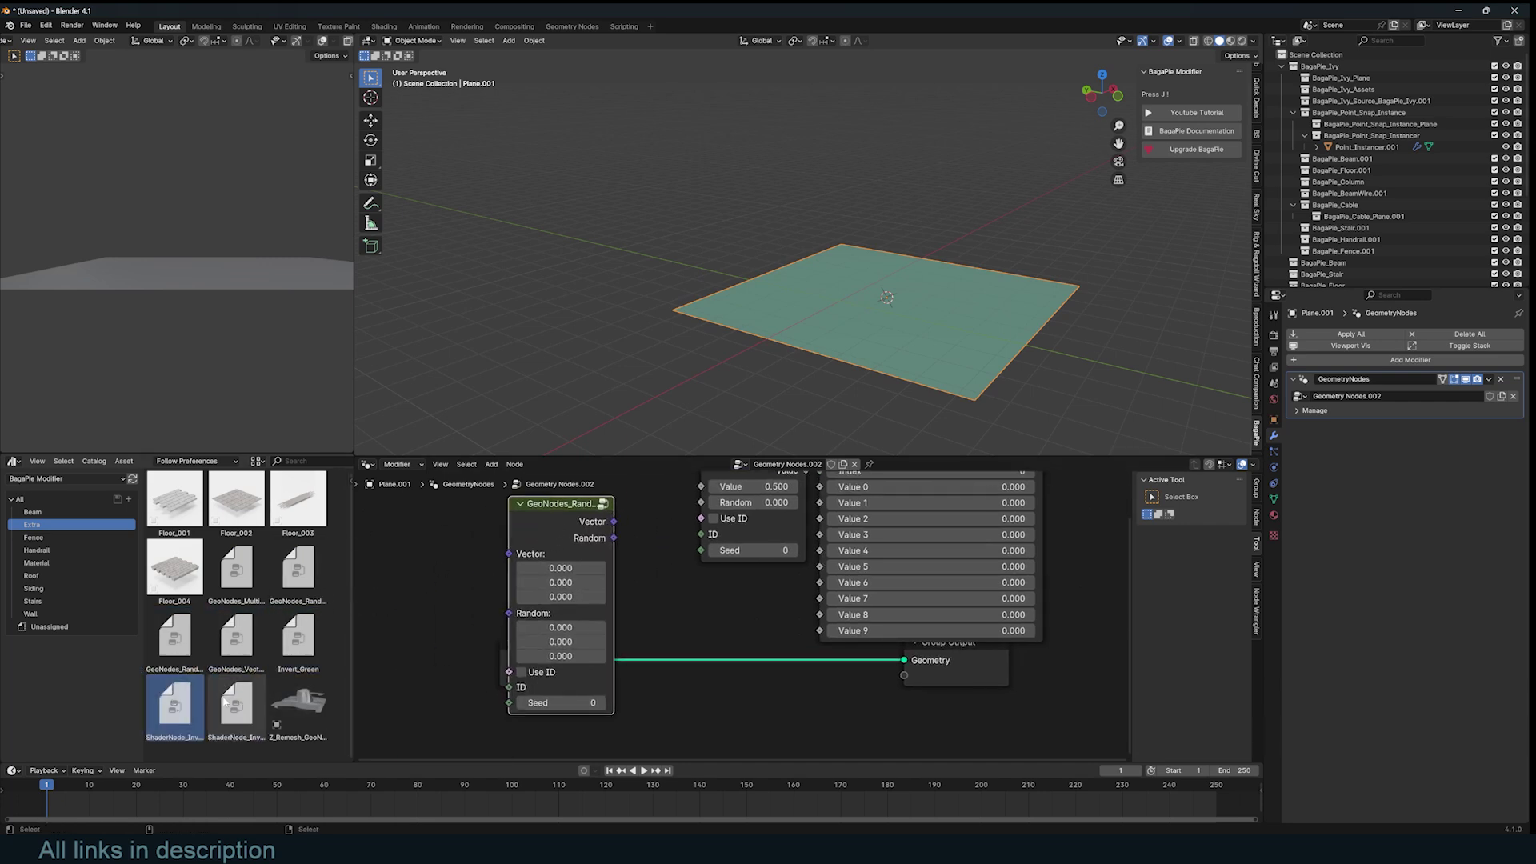
# - Browse the Fence, Handrail and Material catalogs of the BagaPie Modifier library
pyautogui.click(46, 538)
pyautogui.scroll(-3, 270, 596)
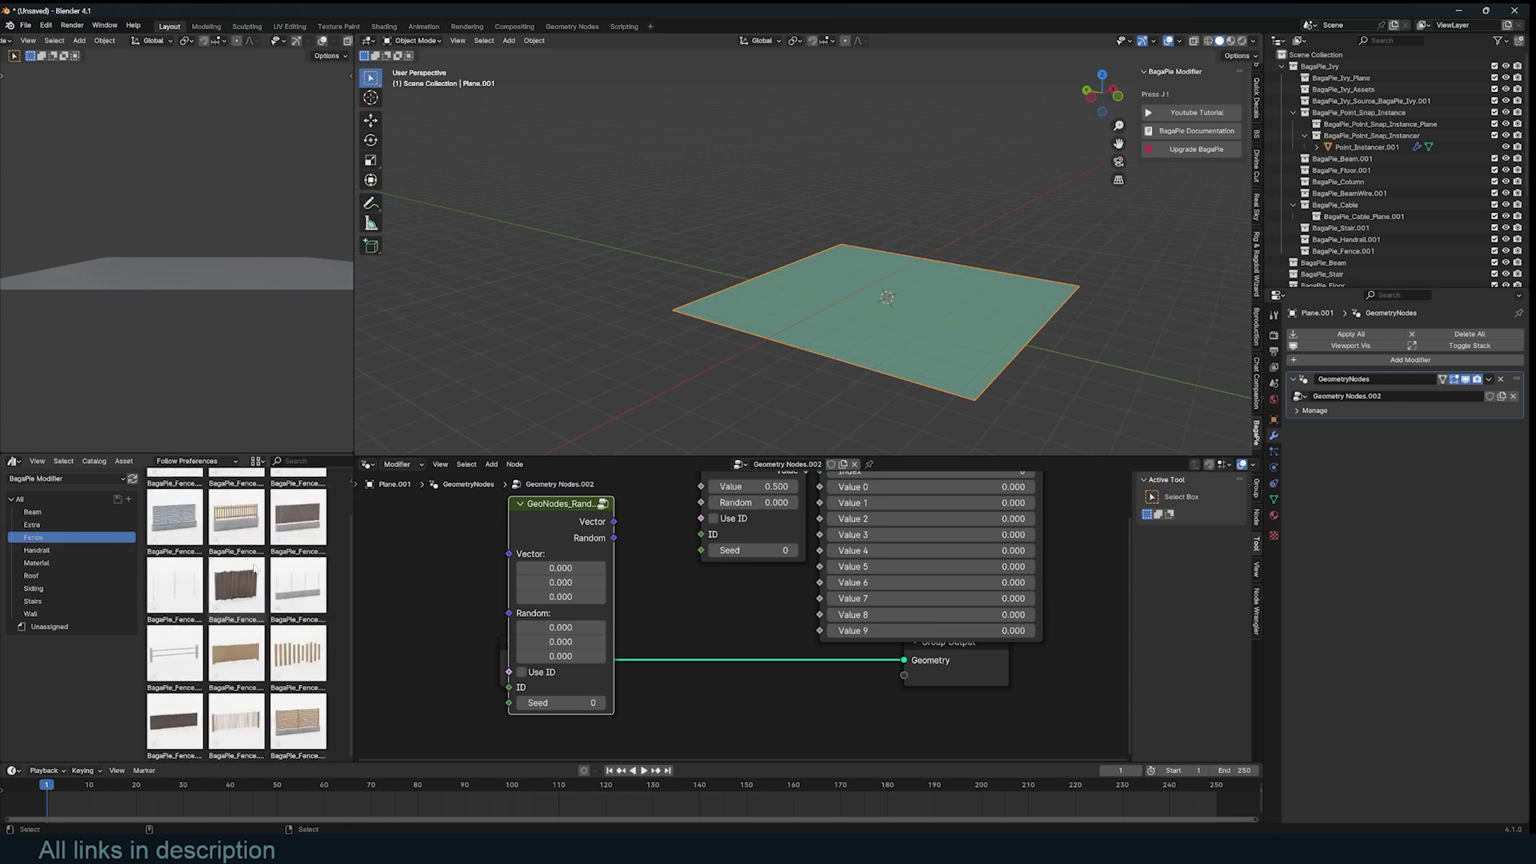
pyautogui.scroll(-1, 271, 596)
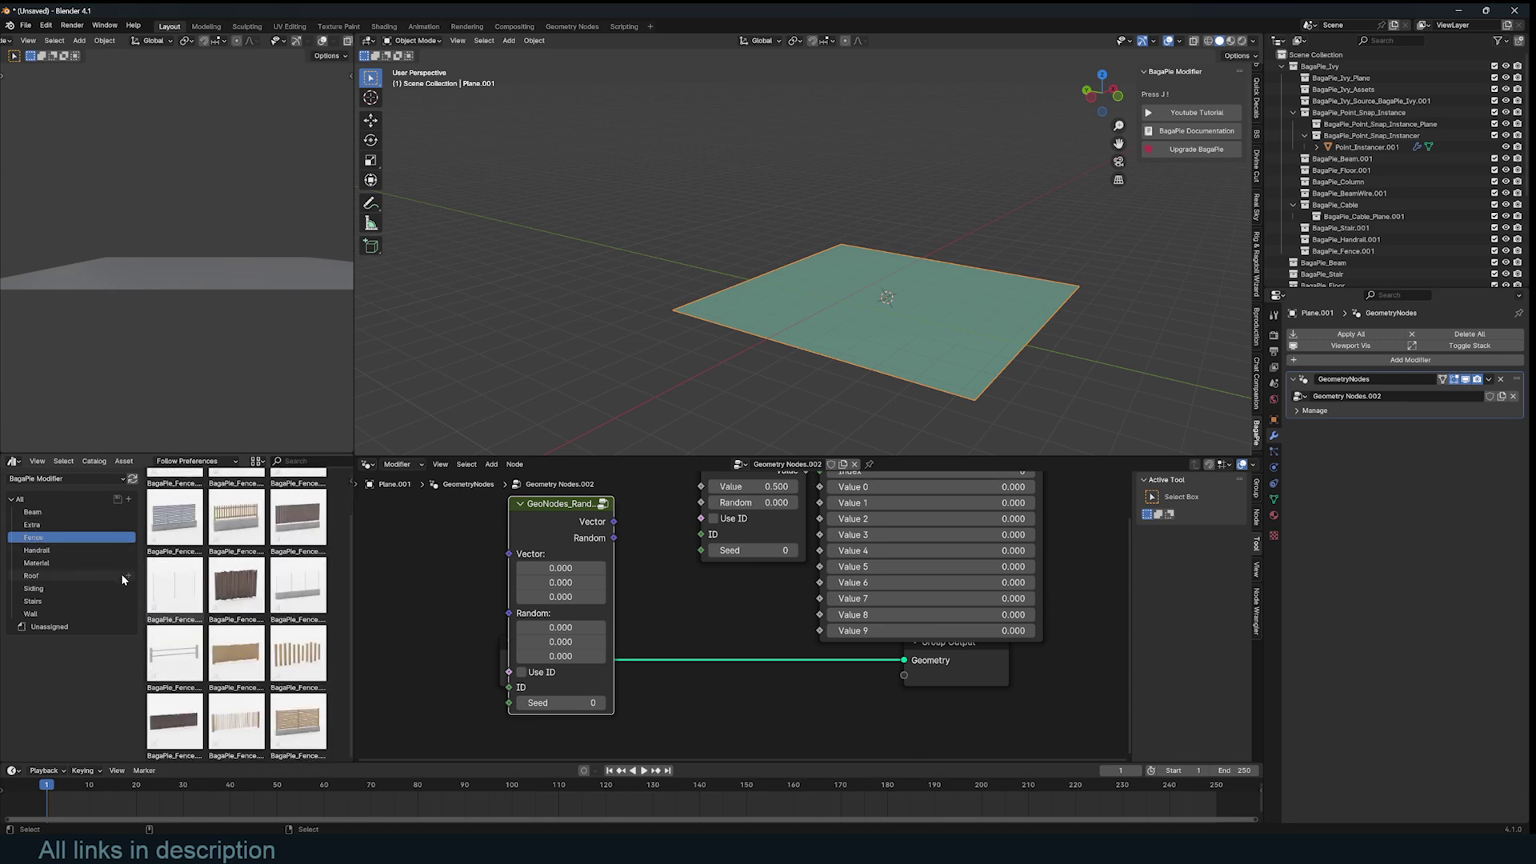
pyautogui.click(61, 550)
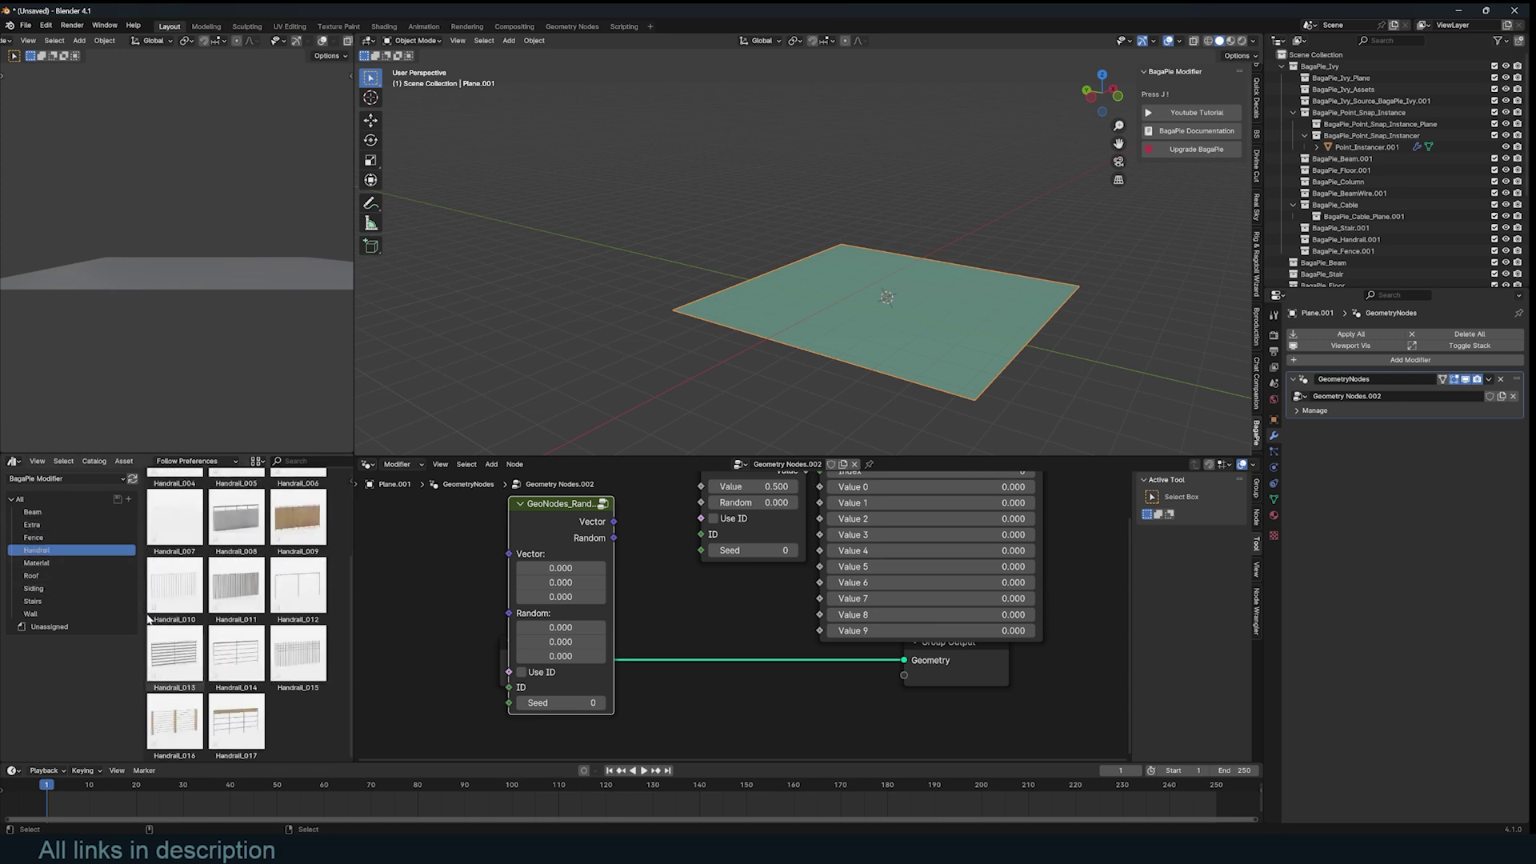
pyautogui.click(76, 563)
# - Place the BagaPie_Tiles.005 asset from the Roof catalog in the scene beside the plane
pyautogui.click(51, 577)
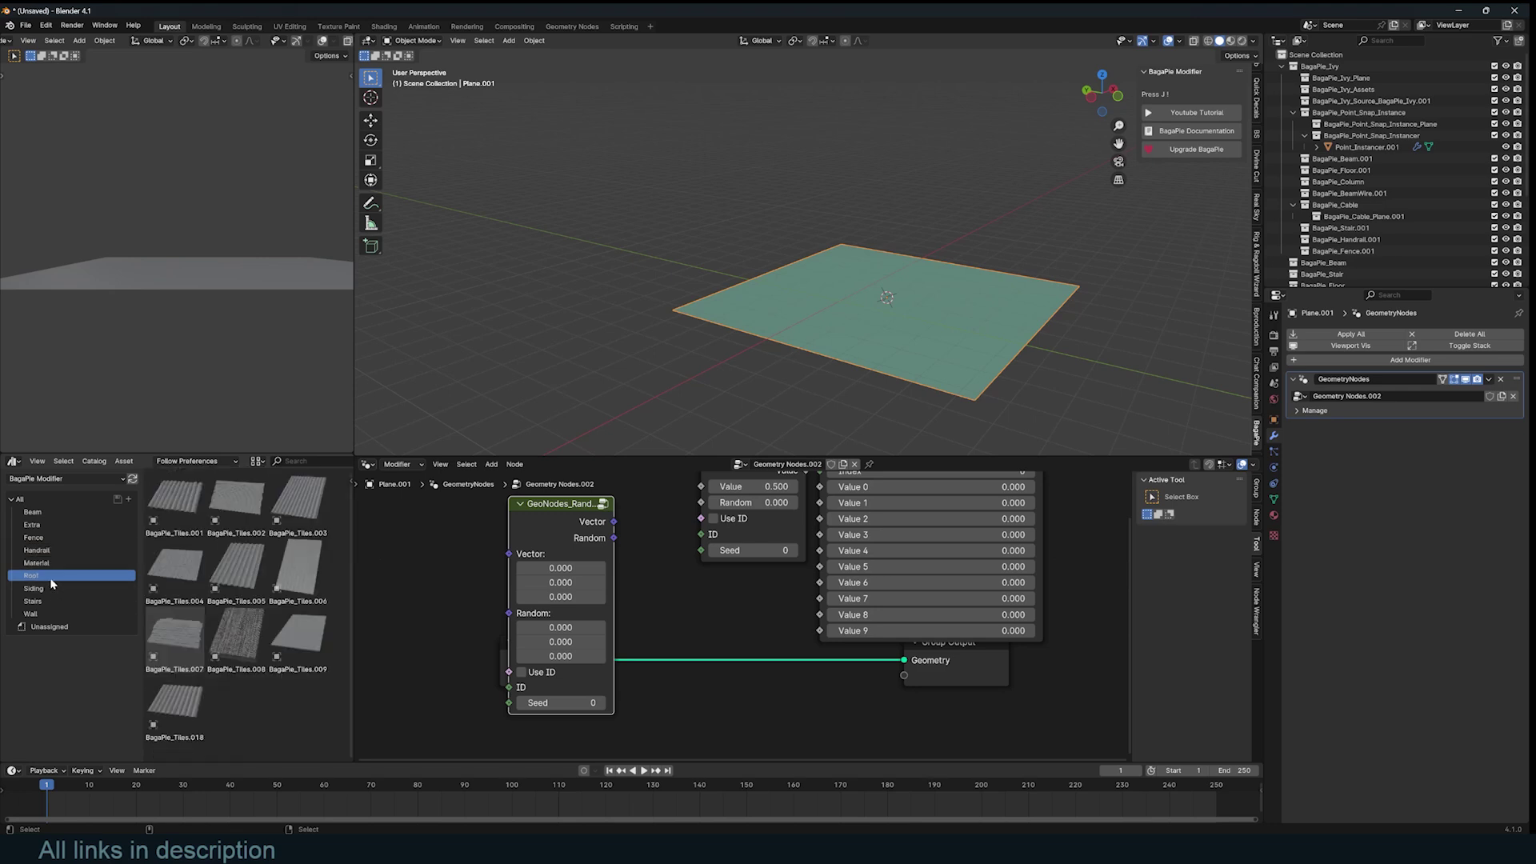
pyautogui.moveTo(236, 568); pyautogui.dragTo(617, 293)
pyautogui.scroll(2, 615, 306)
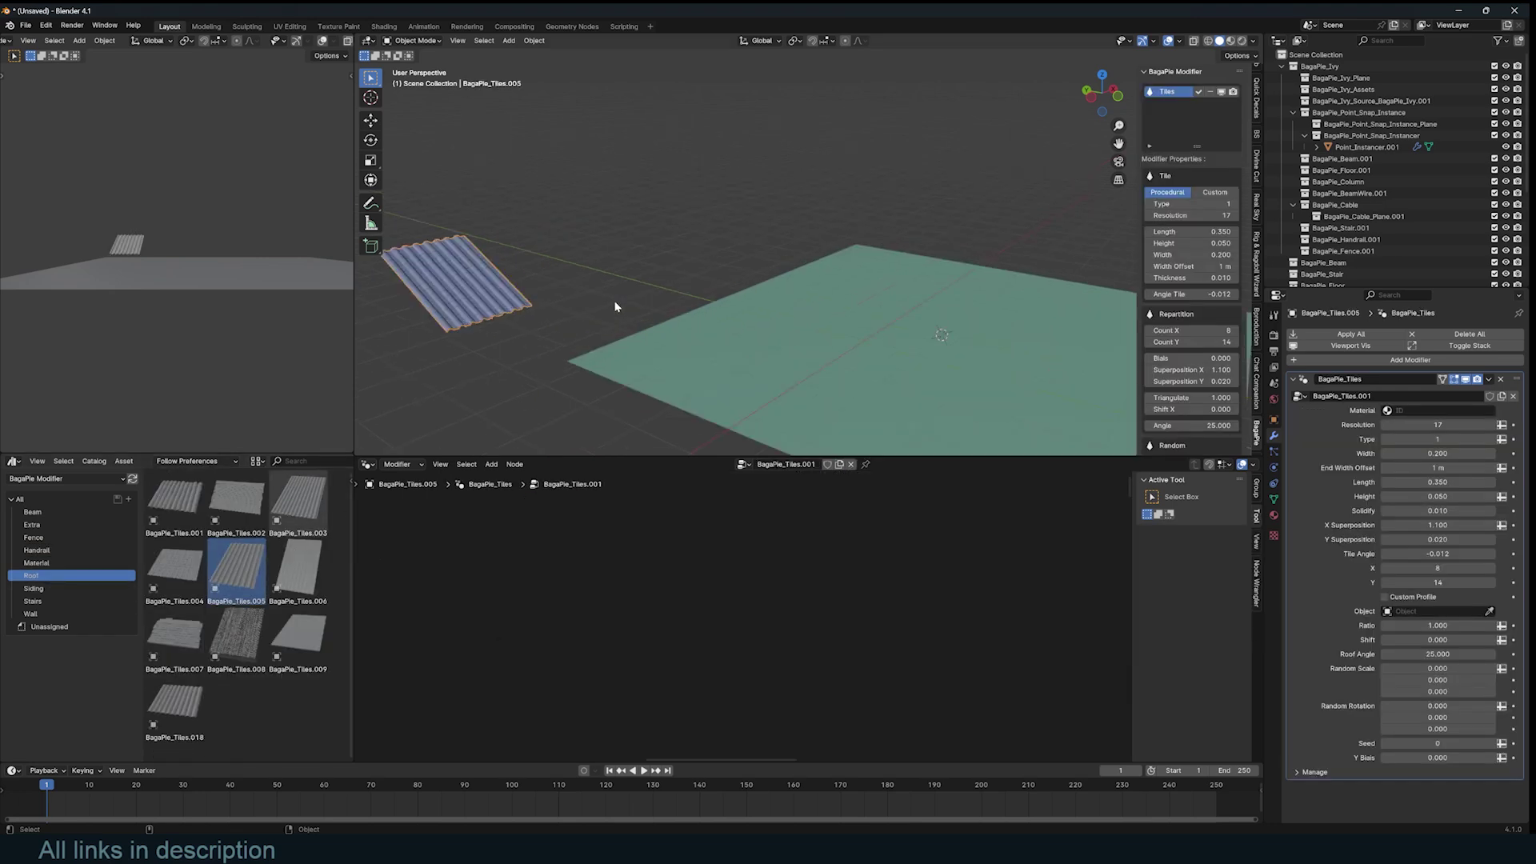
# - Place two more panel assets beside the corrugated roof tiles, including BagaPie_Siding_005
pyautogui.keyDown('shift'); pyautogui.moveTo(418, 295); pyautogui.dragTo(608, 292, button='middle'); pyautogui.keyUp('shift')
pyautogui.scroll(3, 512, 304)
pyautogui.keyDown('shift'); pyautogui.moveTo(477, 310); pyautogui.dragTo(544, 309, button='middle'); pyautogui.keyUp('shift')
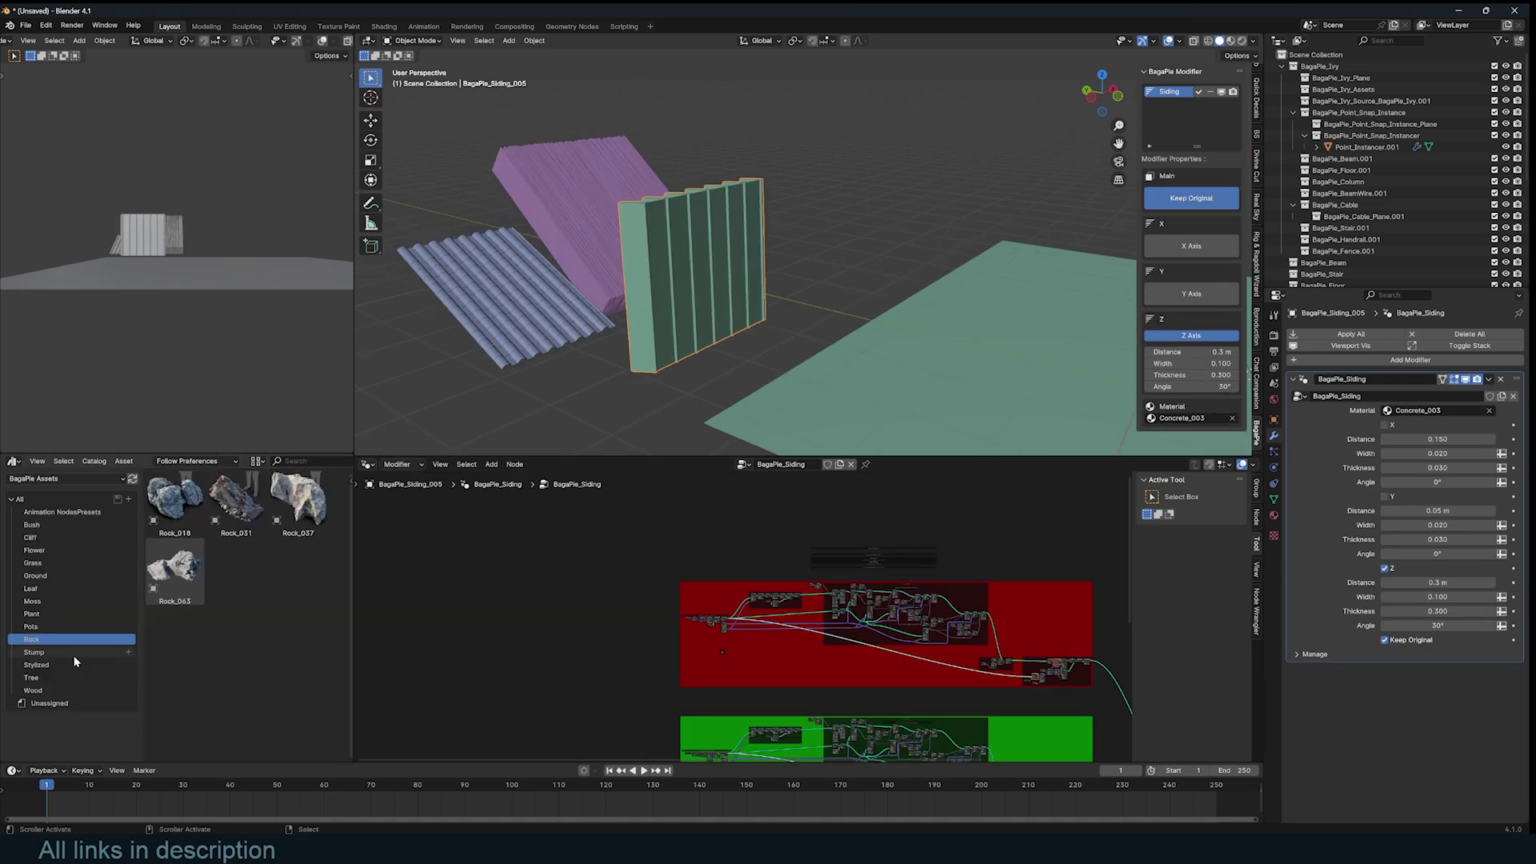
# - Browse the Stump, Rock and Stylized catalogs of the BagaPie Assets library
pyautogui.click(36, 652)
pyautogui.click(36, 639)
pyautogui.click(36, 665)
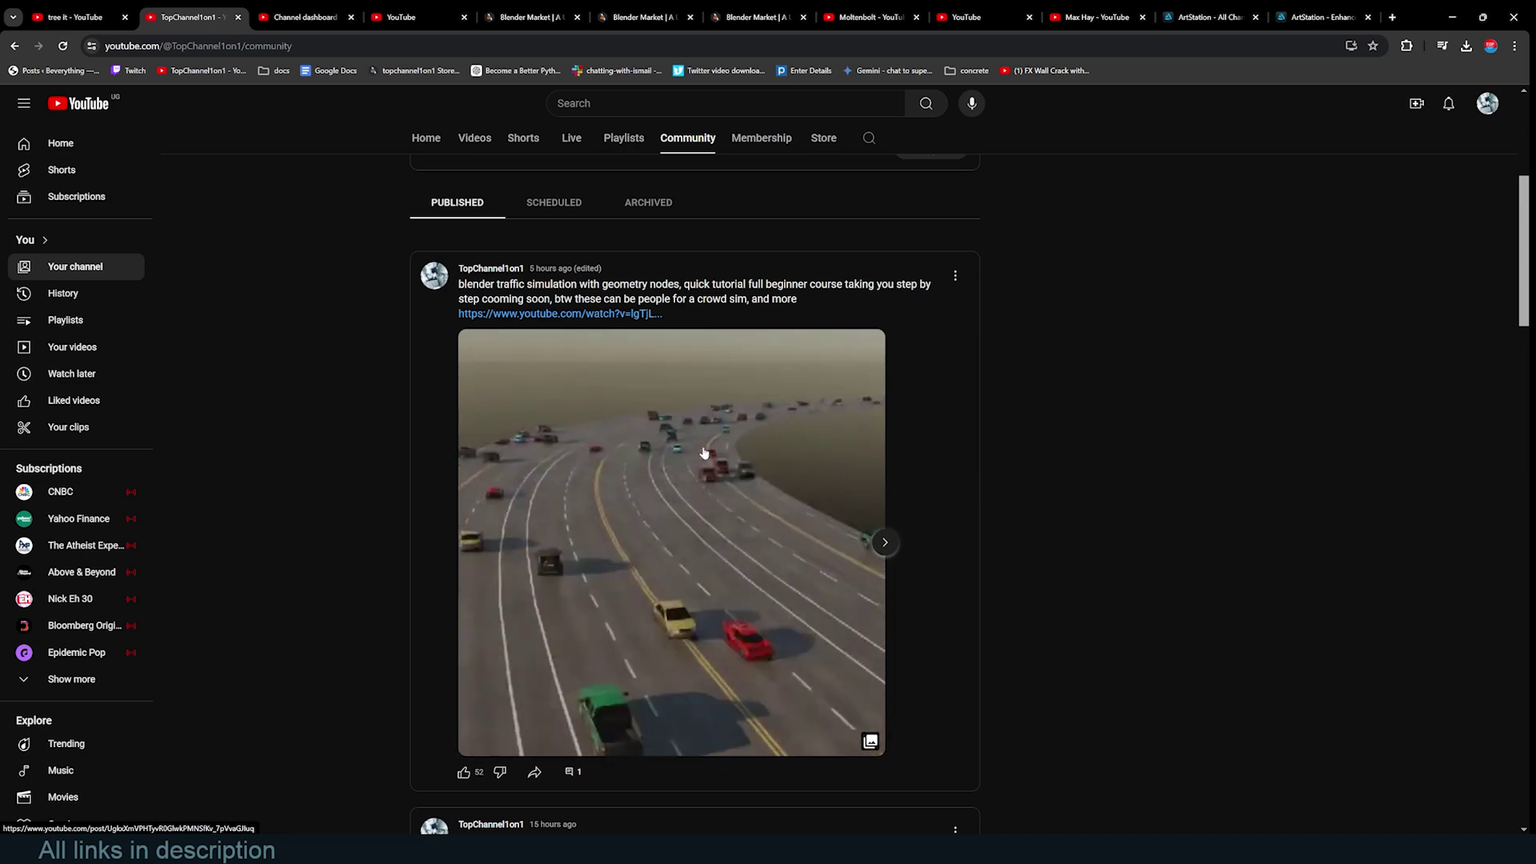
# - Switch to the web browser and look over the YouTube channel's Community page
pyautogui.scroll(4, 694, 555)
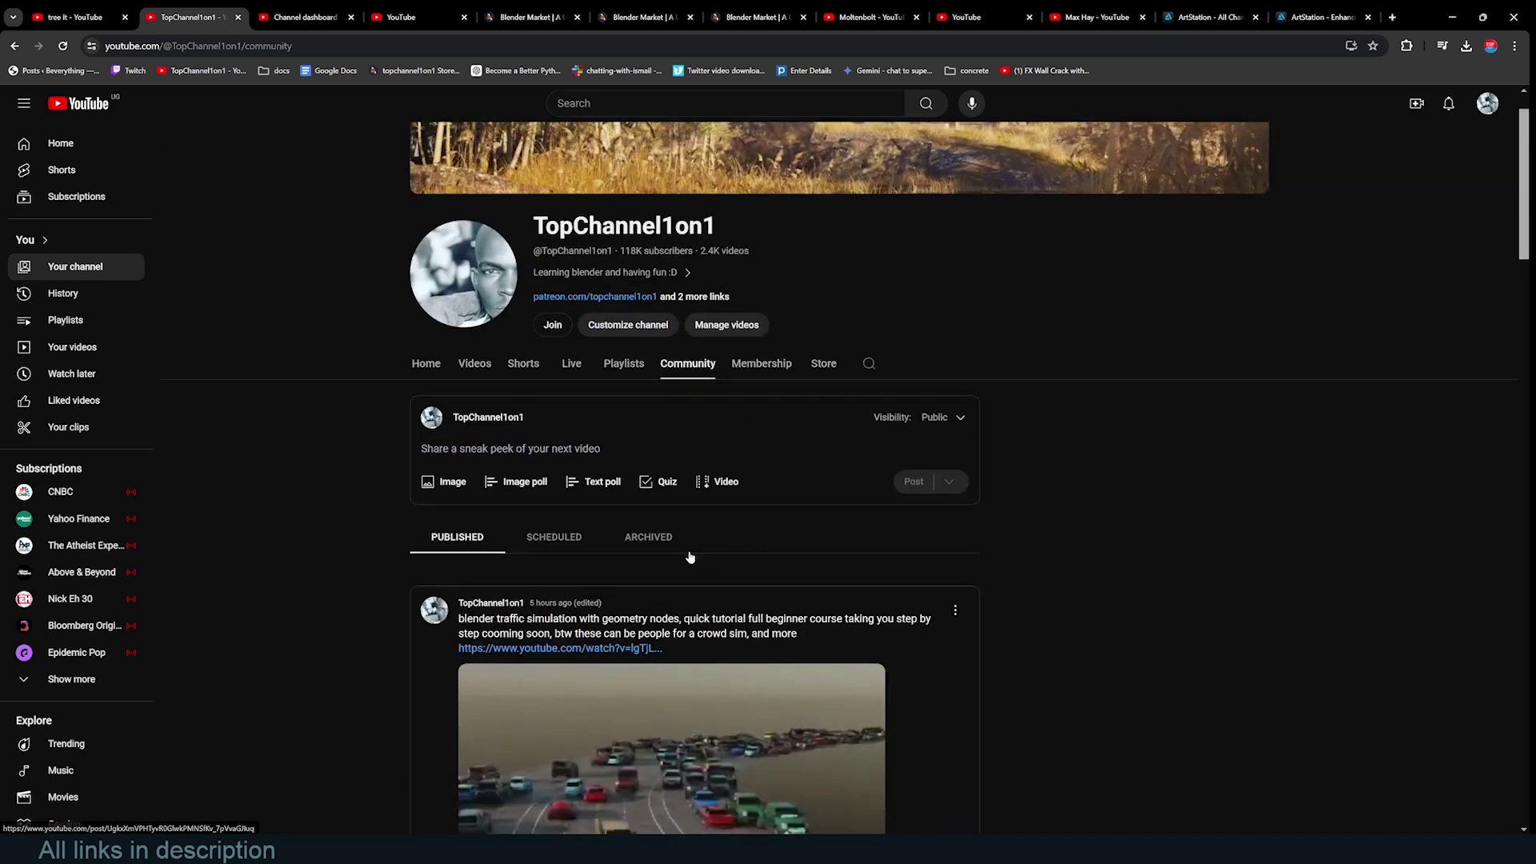